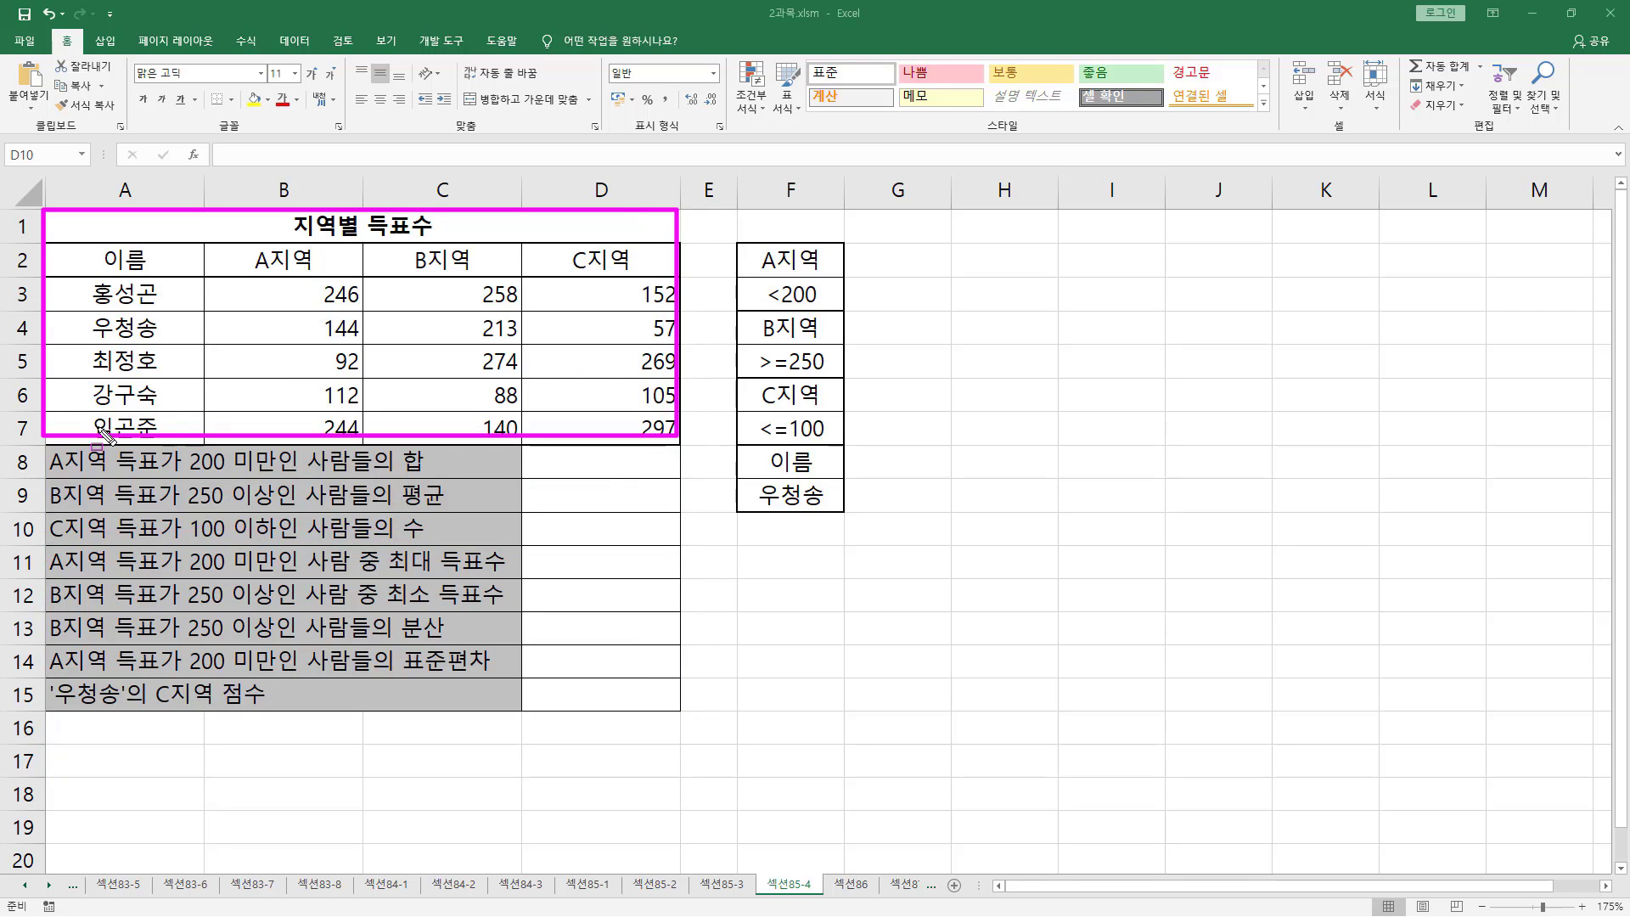
mouse_move(45, 443)
left_mouse_down()
mouse_move(535, 689)
mouse_move(521, 723)
left_mouse_up()
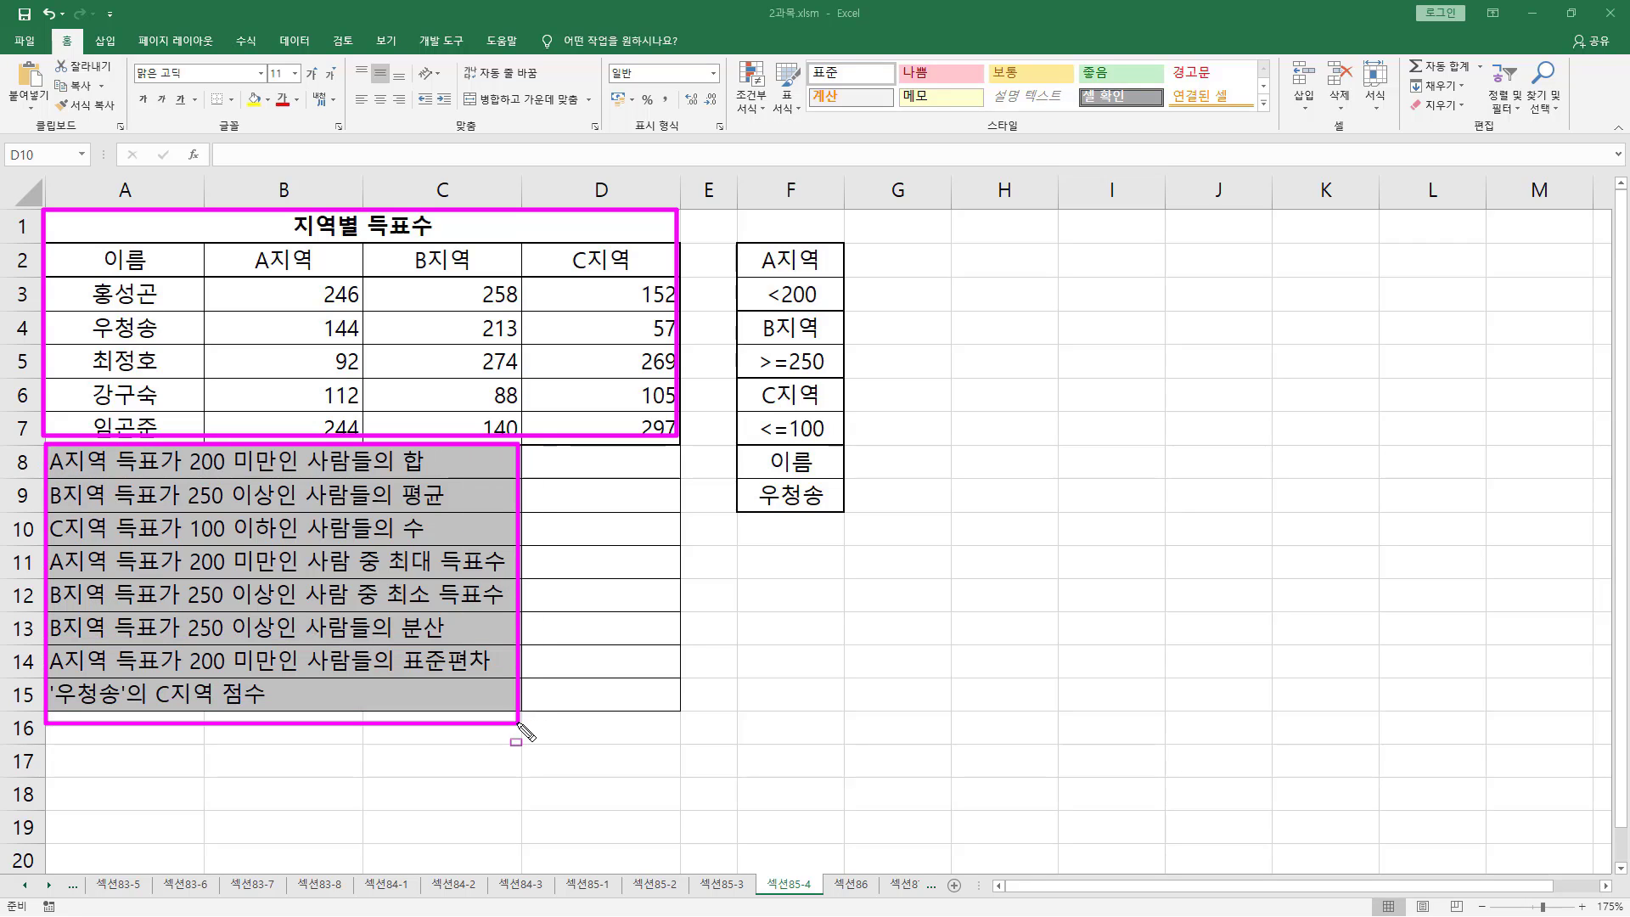
left_click_drag(550, 451, 661, 710)
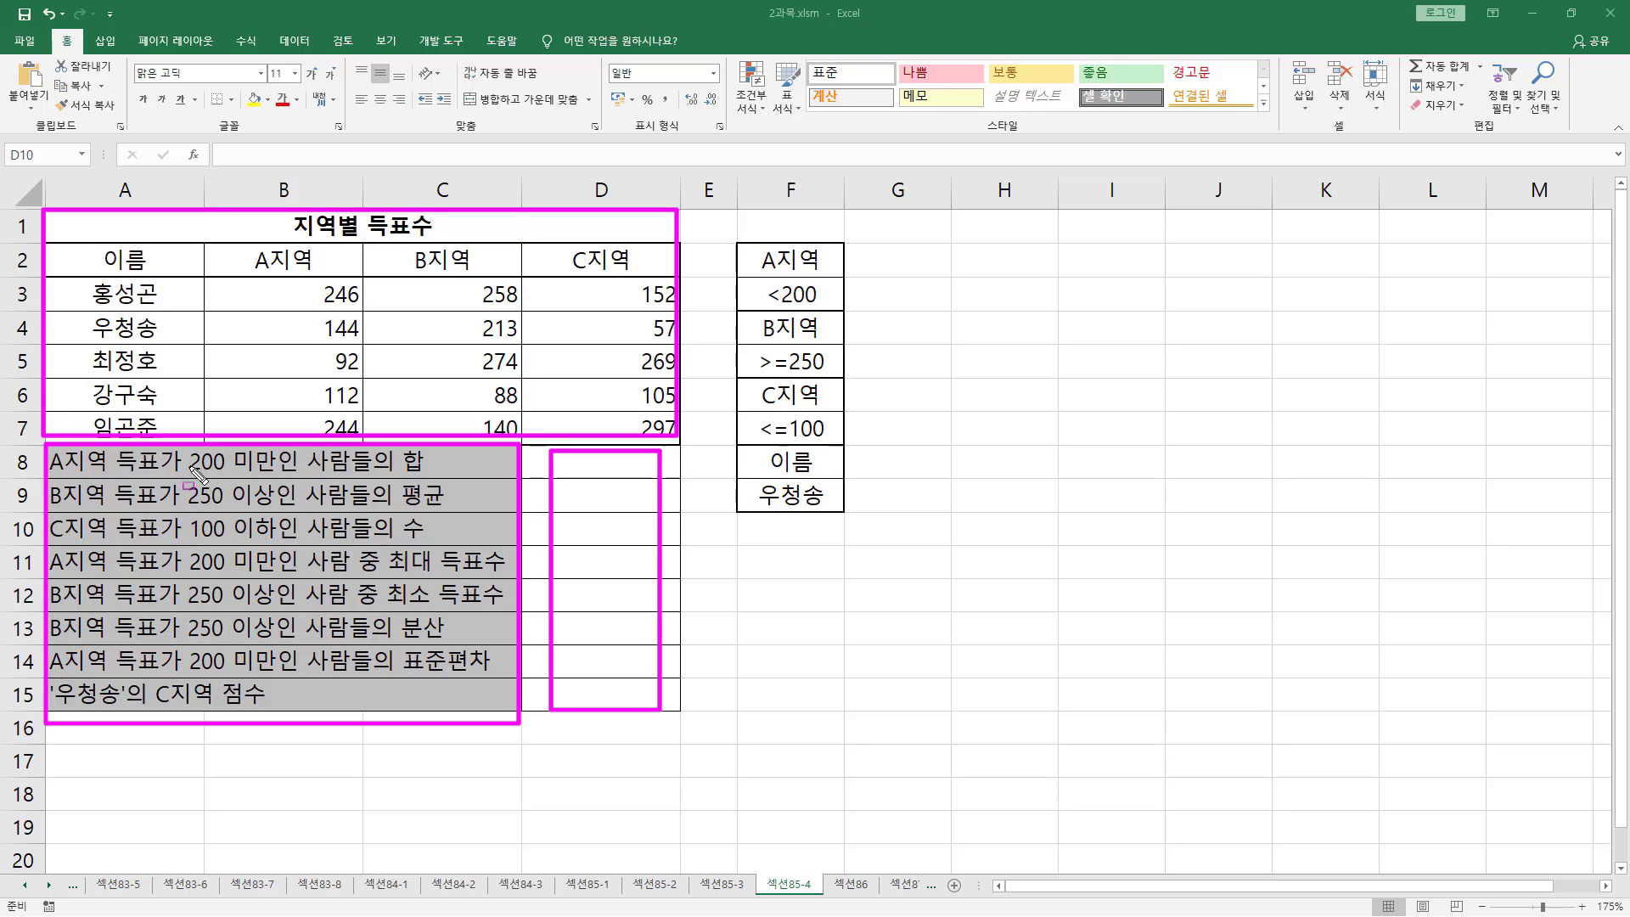
left_click_drag(188, 472, 280, 468)
mouse_move(183, 506)
left_mouse_down()
mouse_move(257, 504)
mouse_move(281, 538)
left_mouse_up()
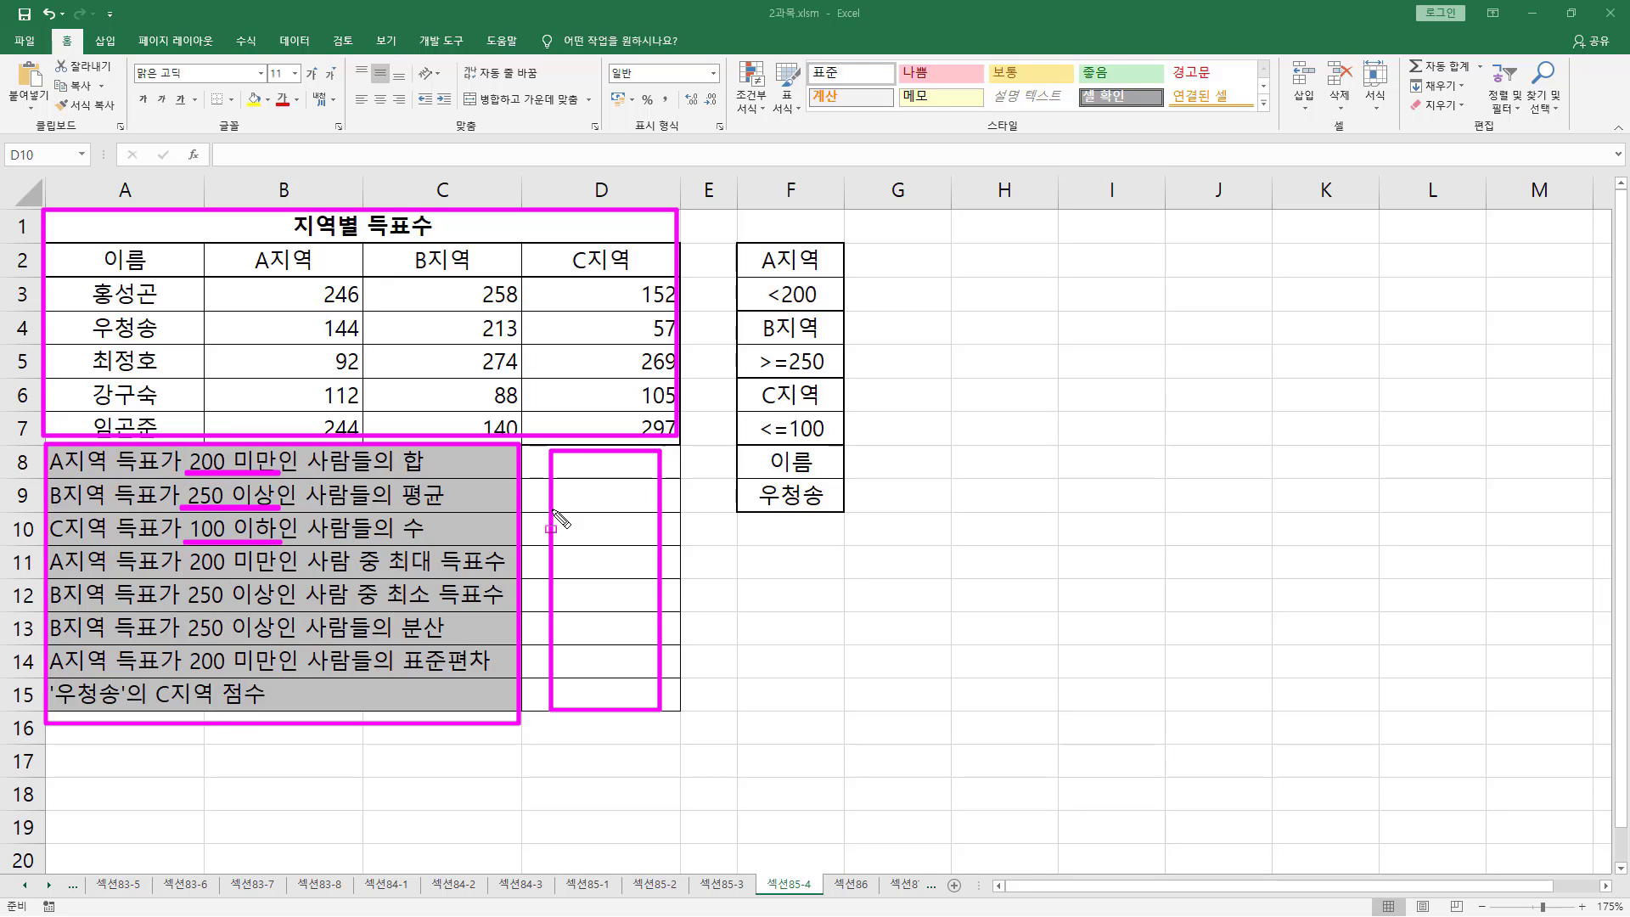
mouse_move(732, 241)
left_mouse_down()
mouse_move(840, 535)
mouse_move(846, 515)
left_mouse_up()
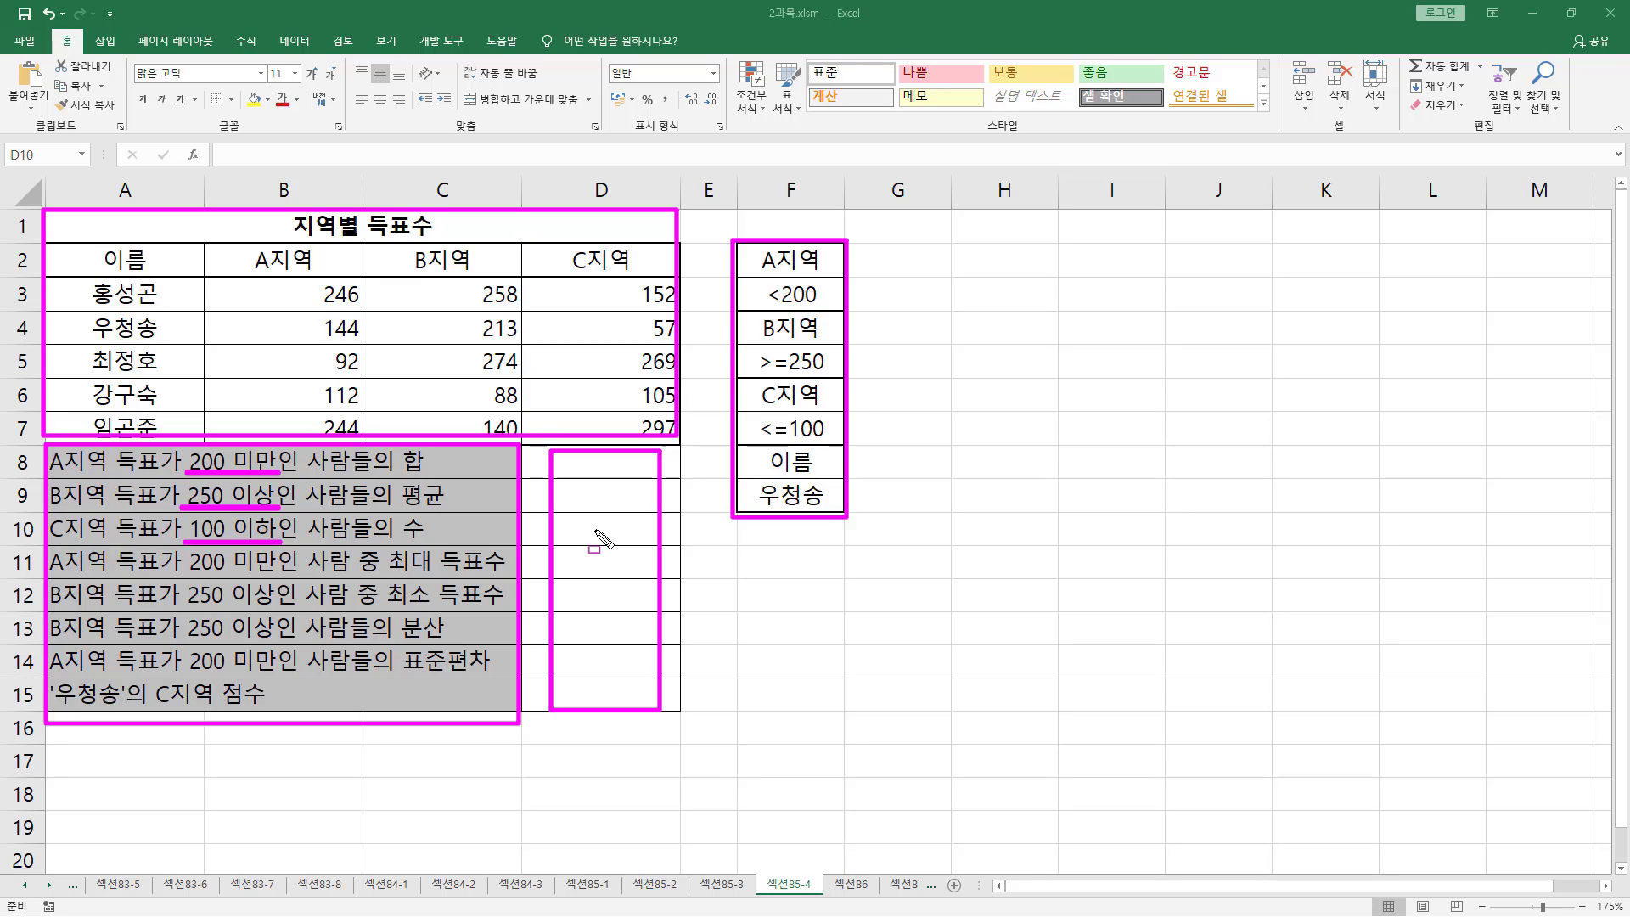
key("Escape")
Step: Enter the argument-order note "(범위,열번호,조건범위)" in cell F11
left_click(804, 558)
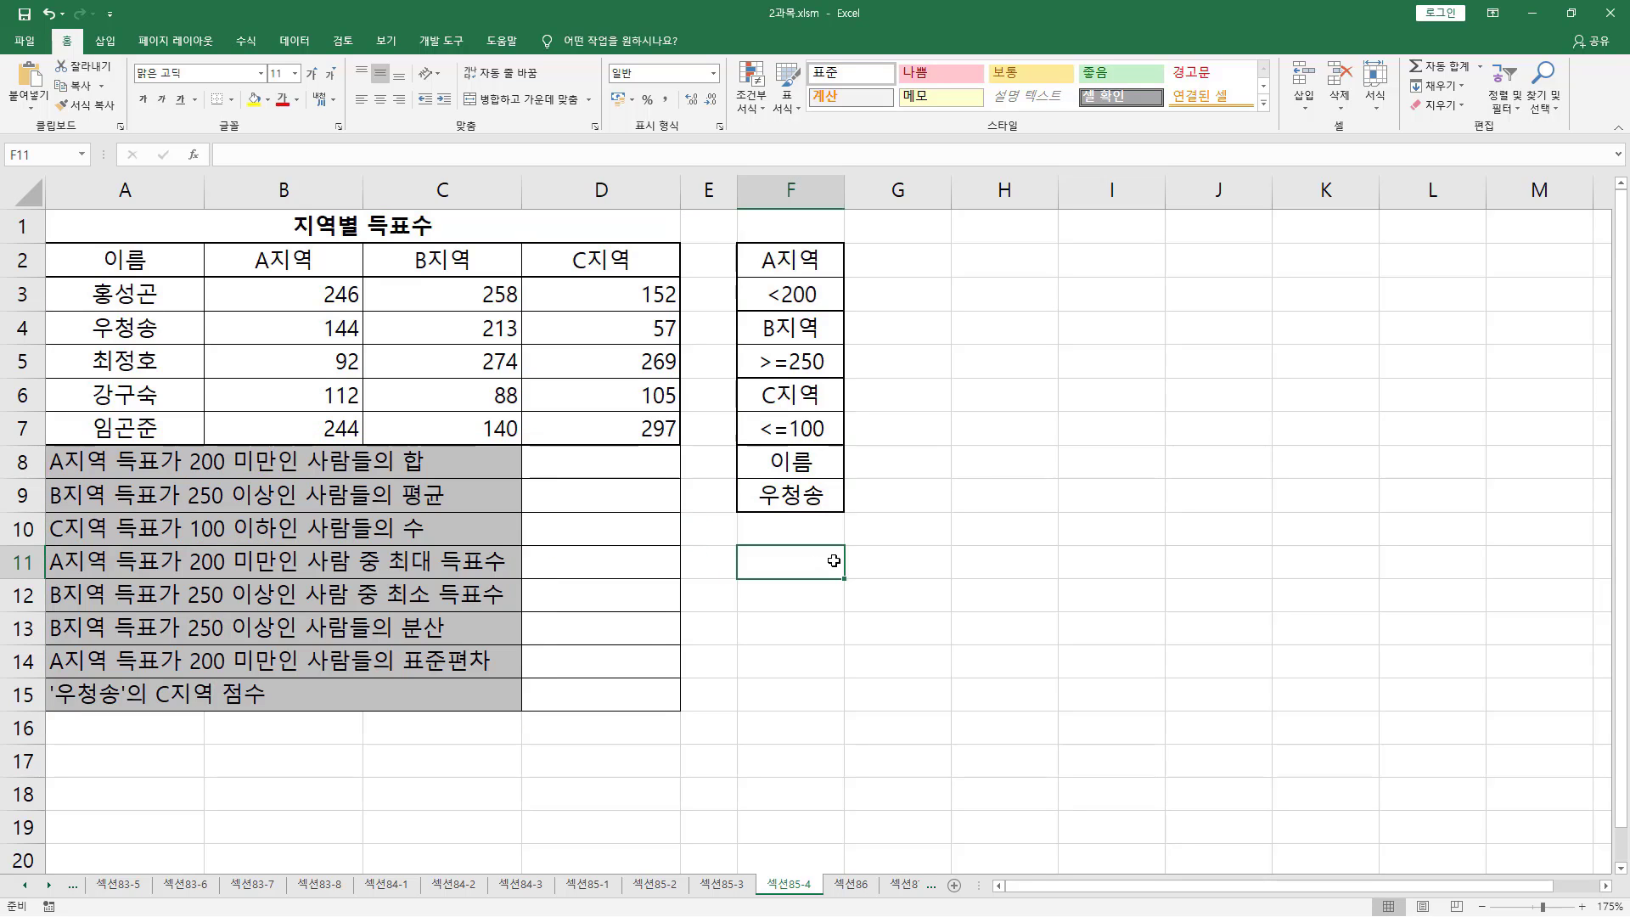
type("(")
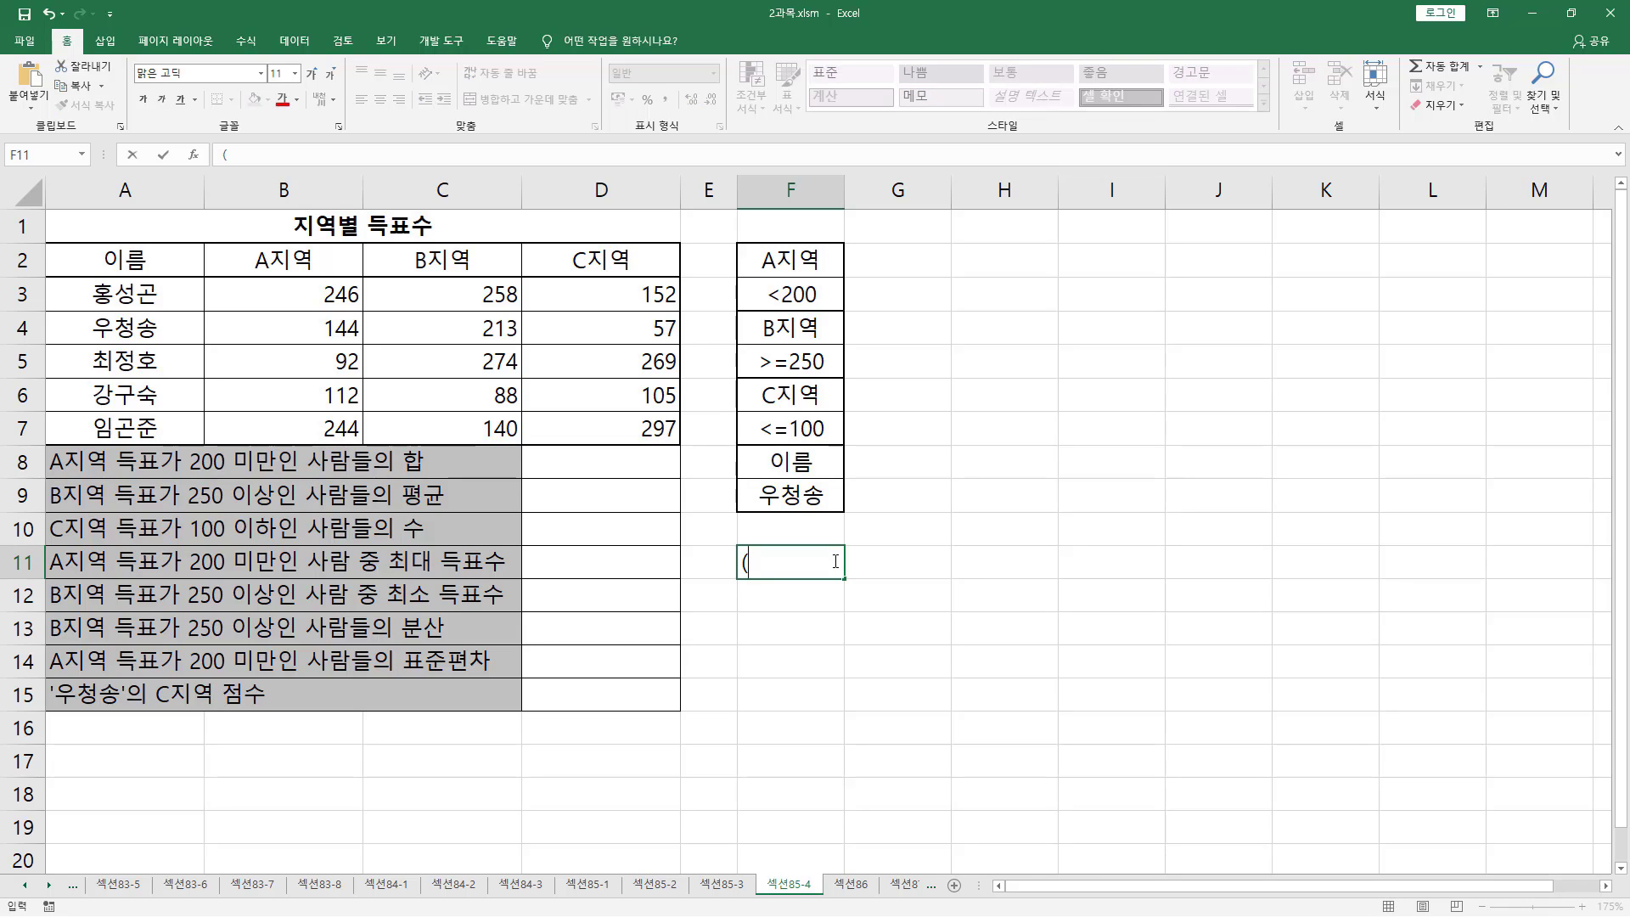
type("범위,여")
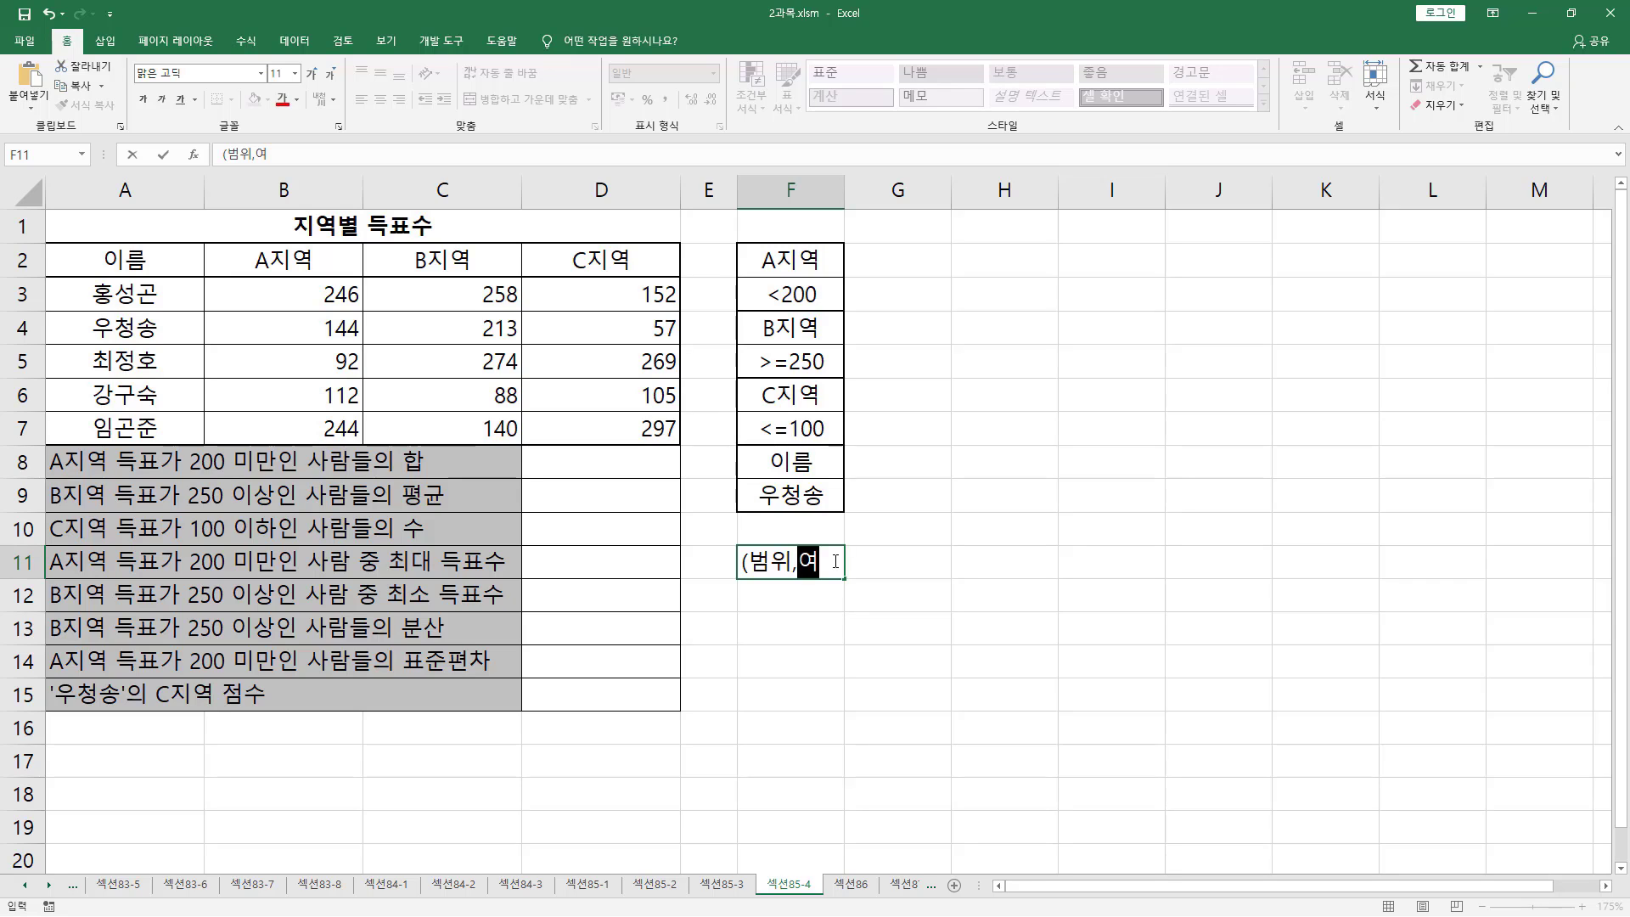
type("번호")
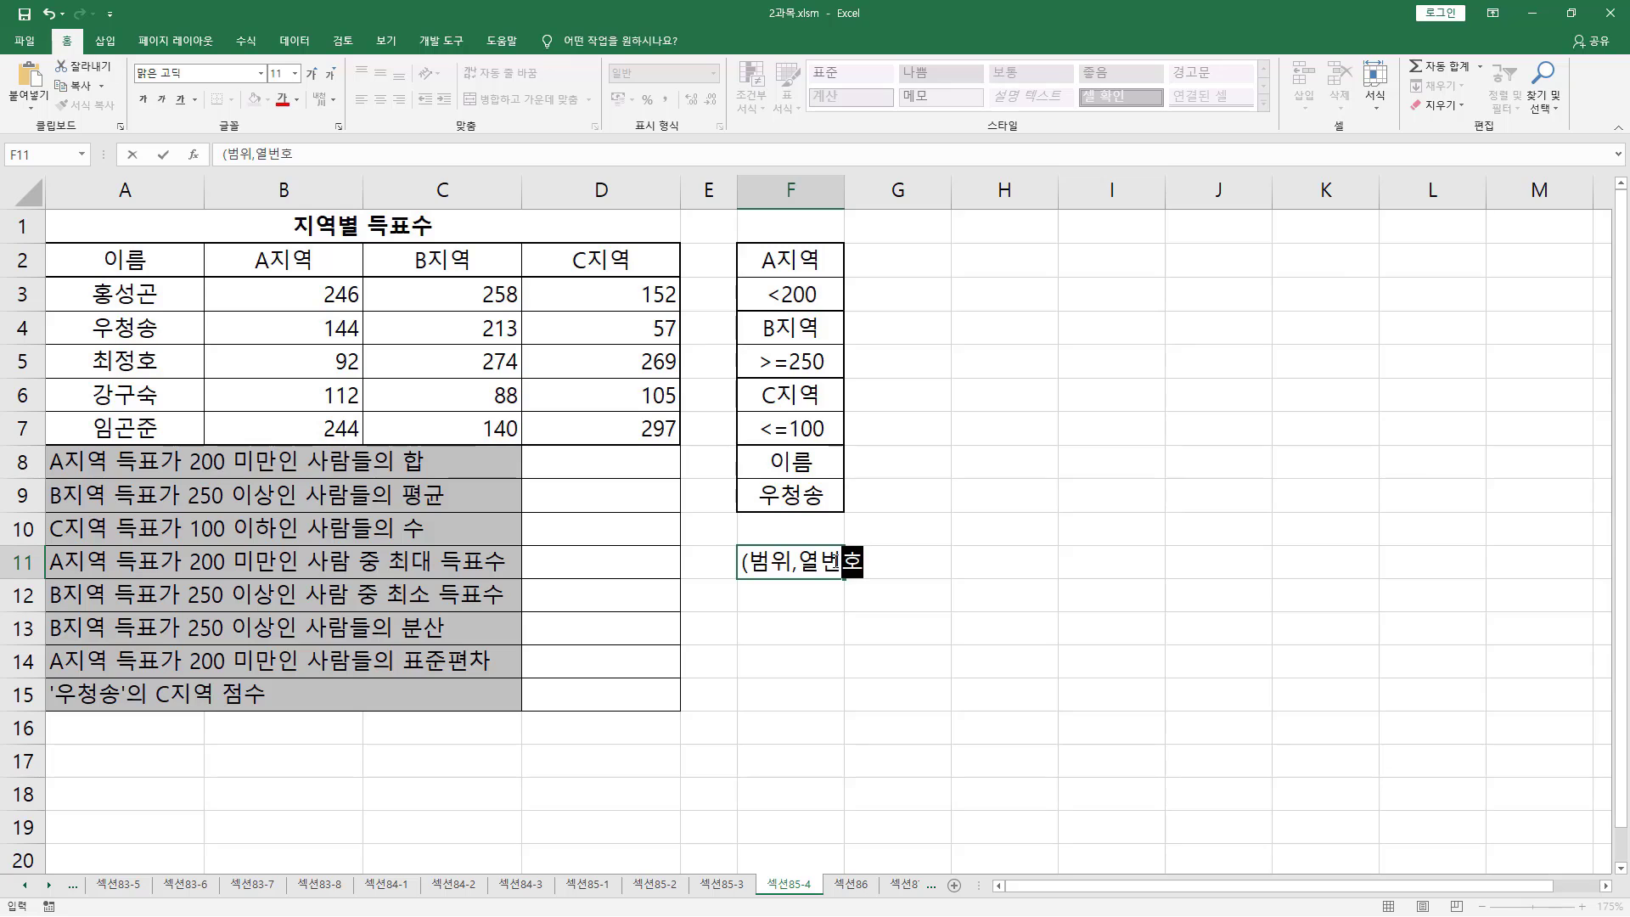
type(",조건범ㅇ")
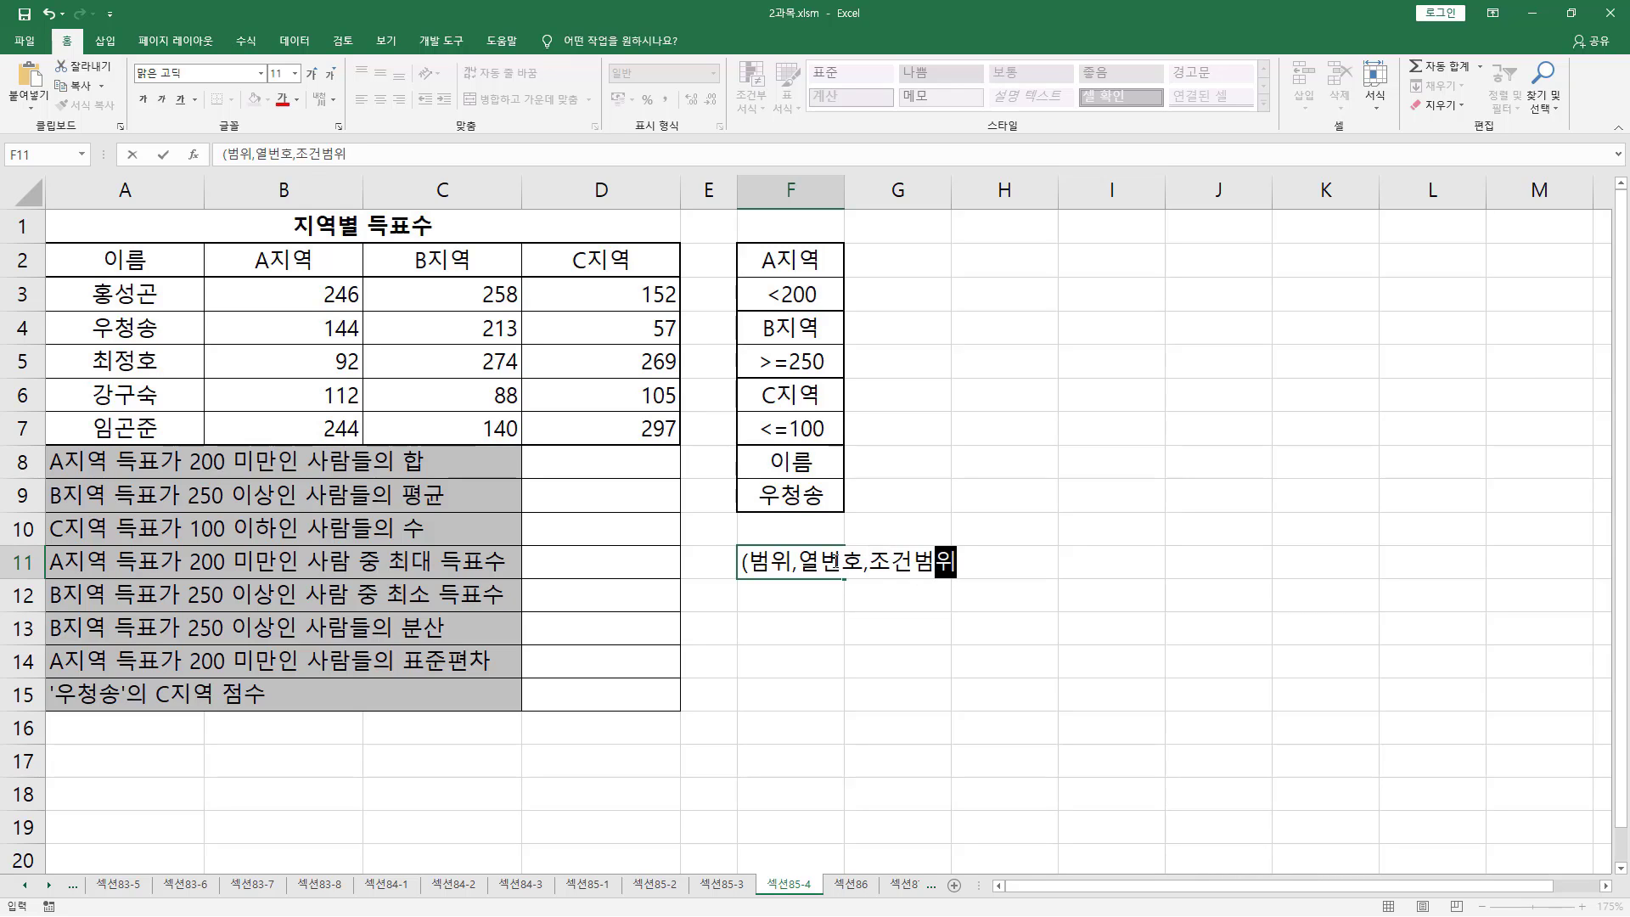
type(")")
key("Return")
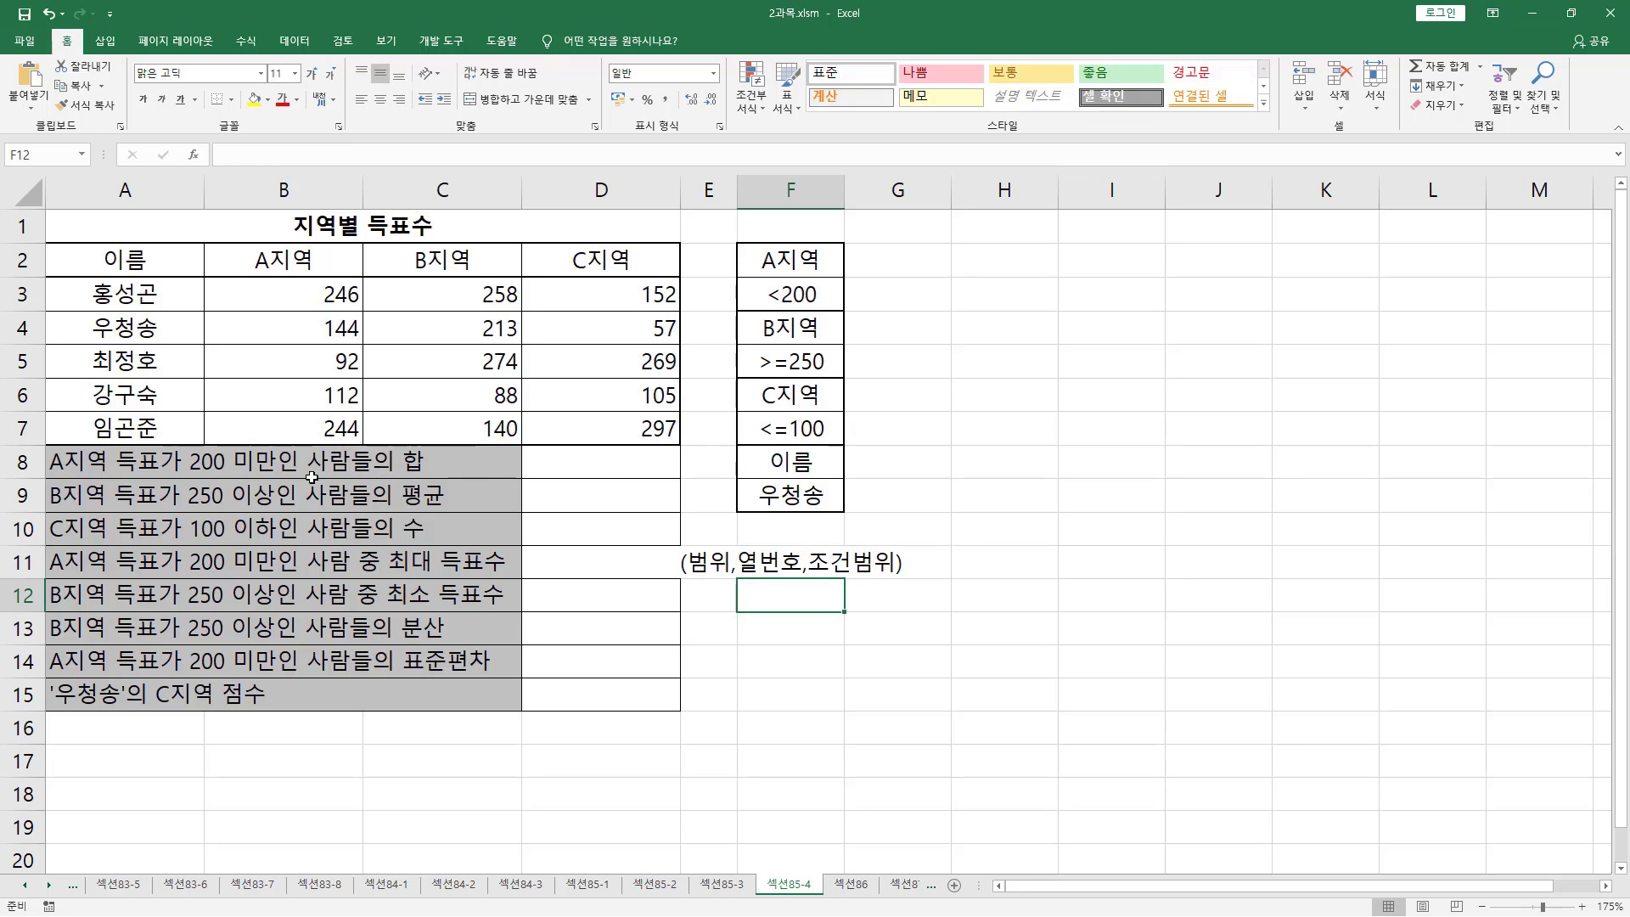
left_click(573, 466)
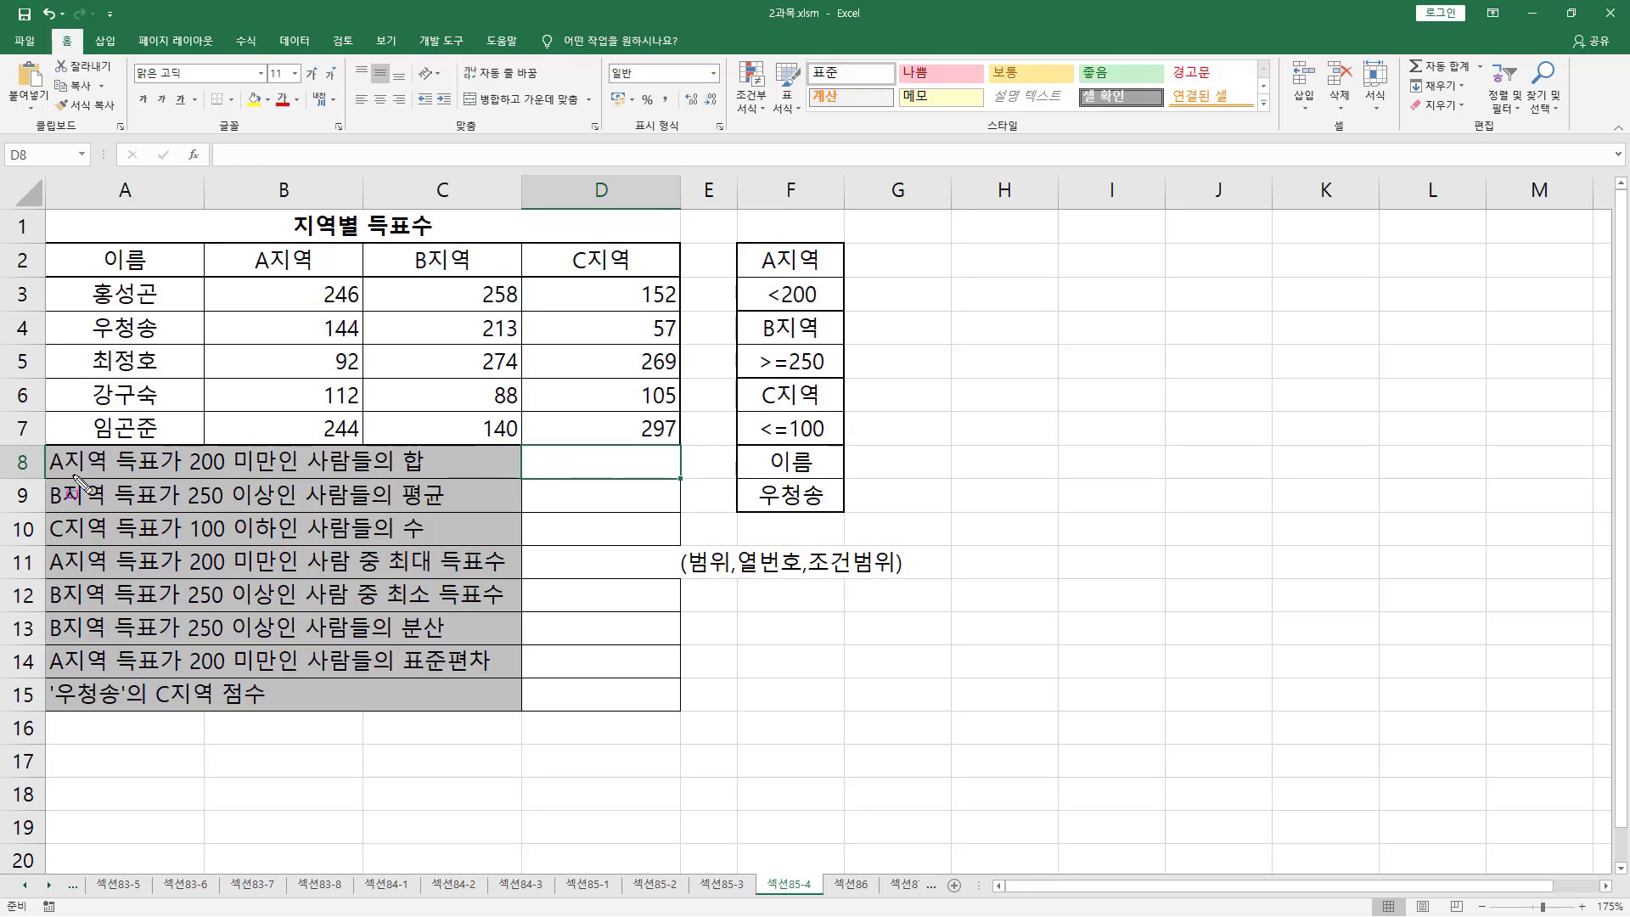
mouse_move(48, 472)
left_mouse_down()
mouse_move(401, 472)
mouse_move(429, 442)
mouse_move(399, 472)
left_mouse_up()
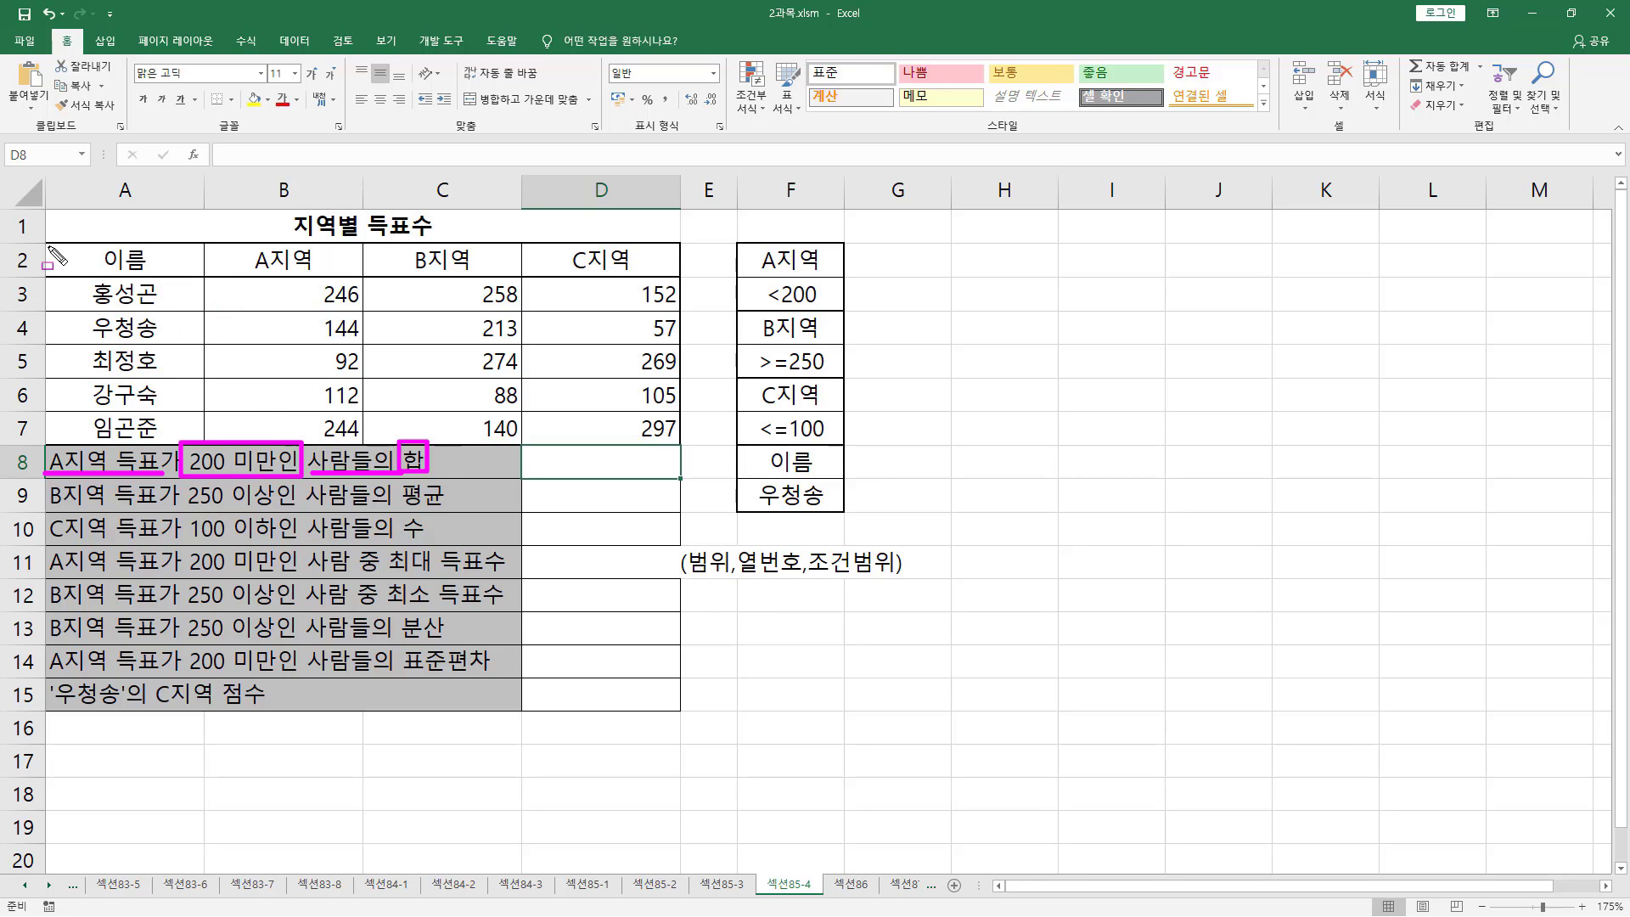
mouse_move(48, 249)
left_mouse_down()
mouse_move(158, 272)
mouse_move(636, 279)
mouse_move(666, 314)
mouse_move(689, 451)
left_mouse_up()
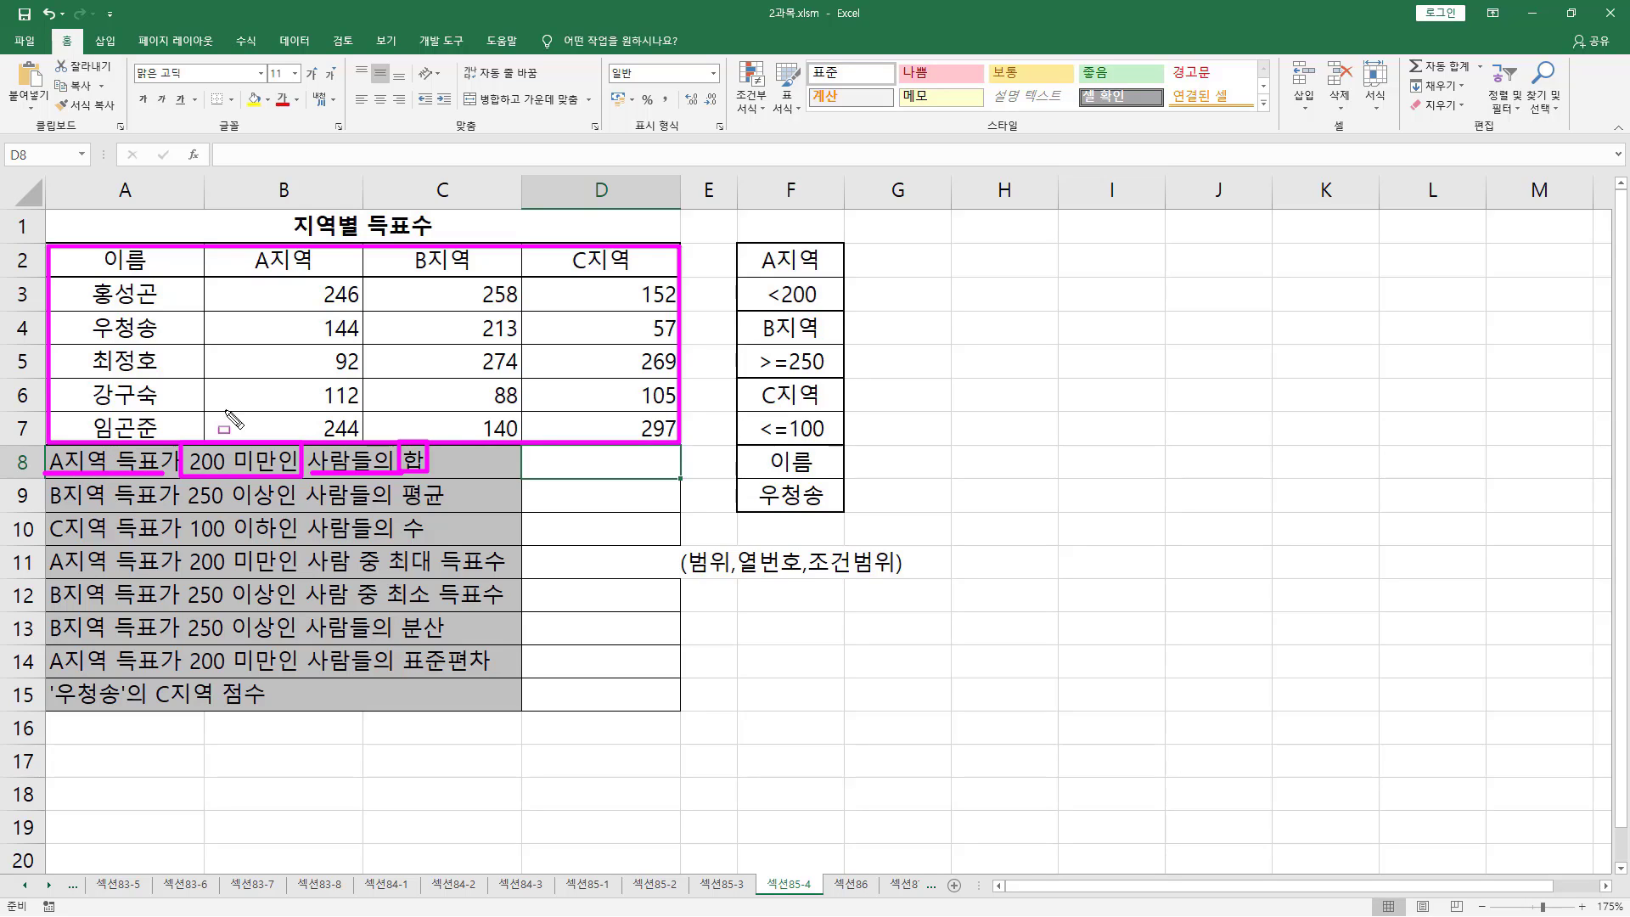
left_click_drag(311, 278, 371, 443)
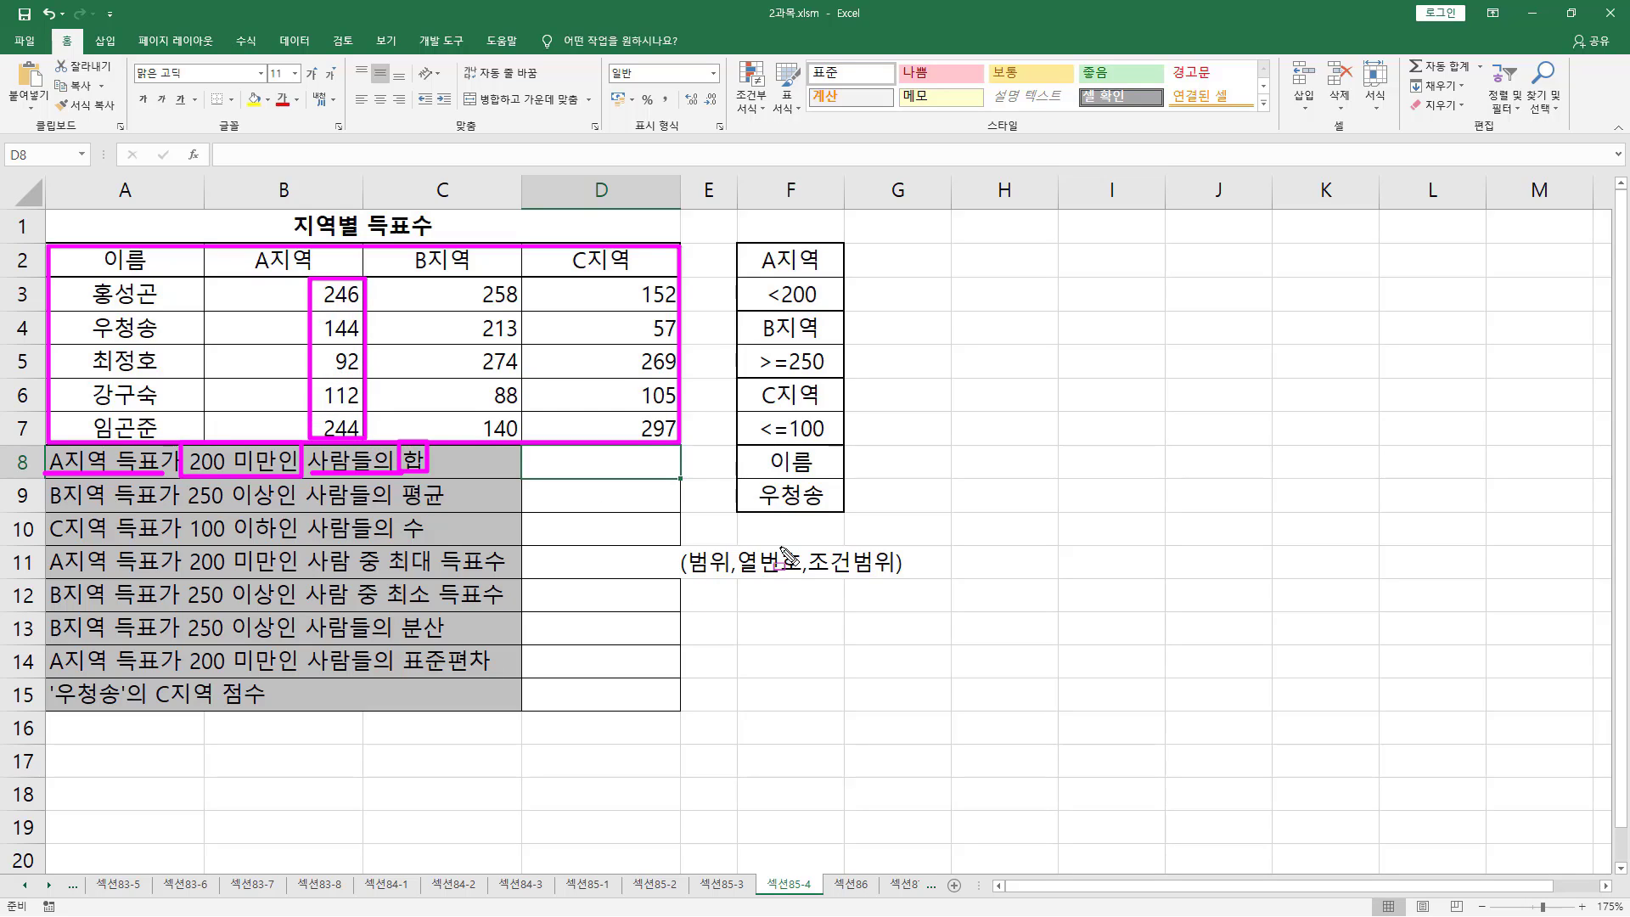
left_click_drag(235, 271, 242, 273)
left_click_drag(738, 243, 842, 310)
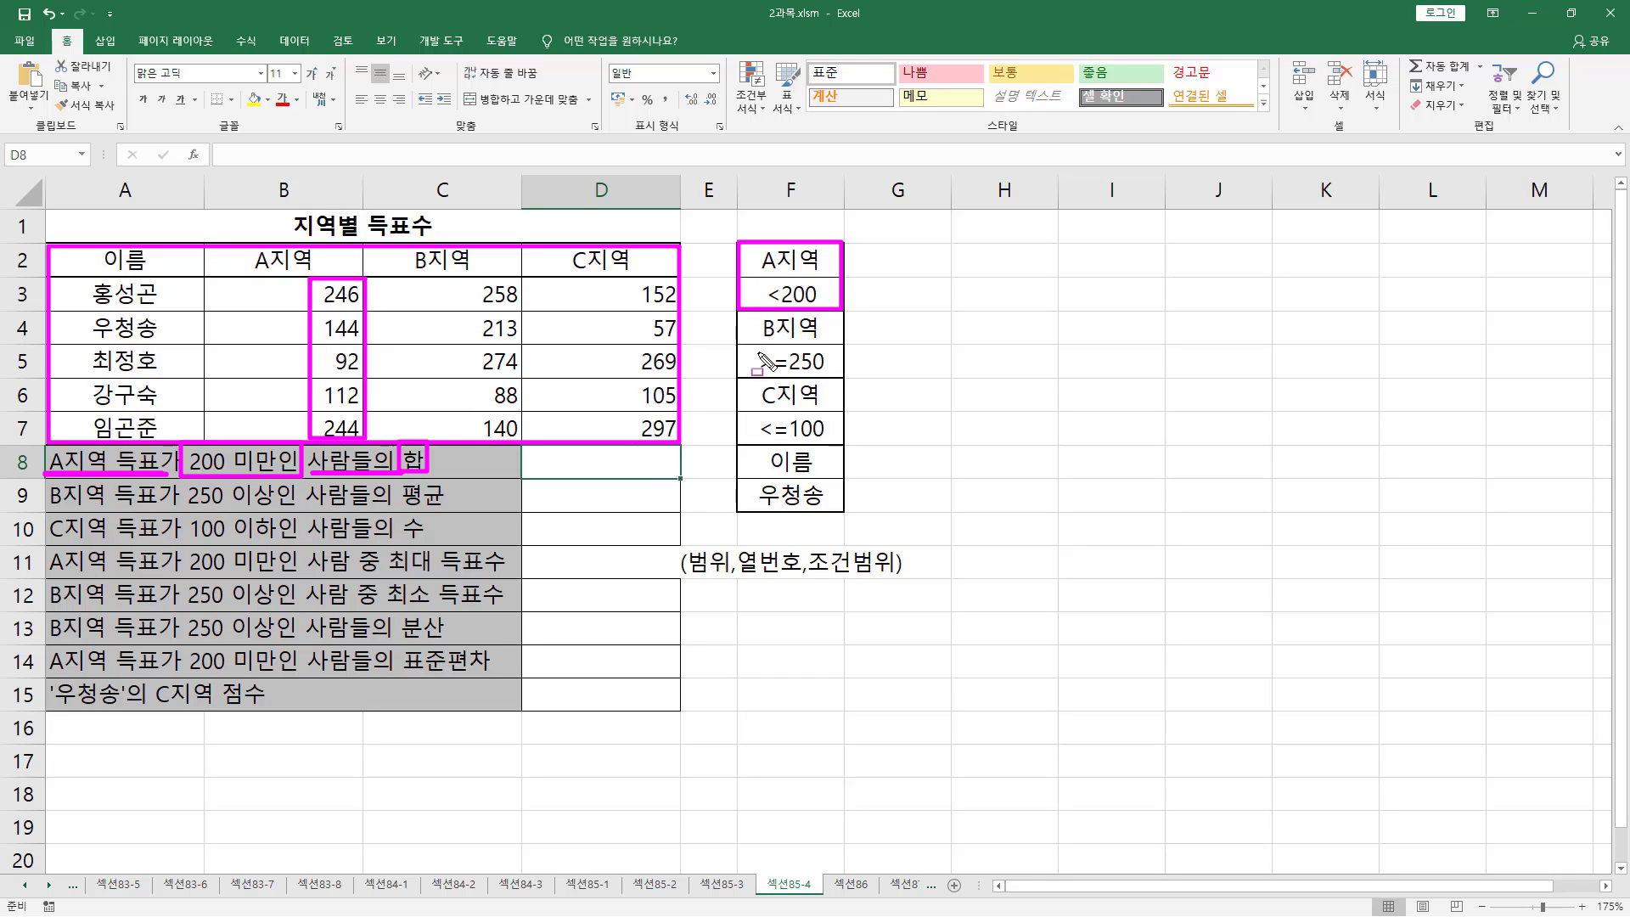
key("Escape")
Step: Enter the formula =DSUM(A2:D7,2,F2:F3) in cell D8 to total the A지역 votes under 200
left_click(591, 461)
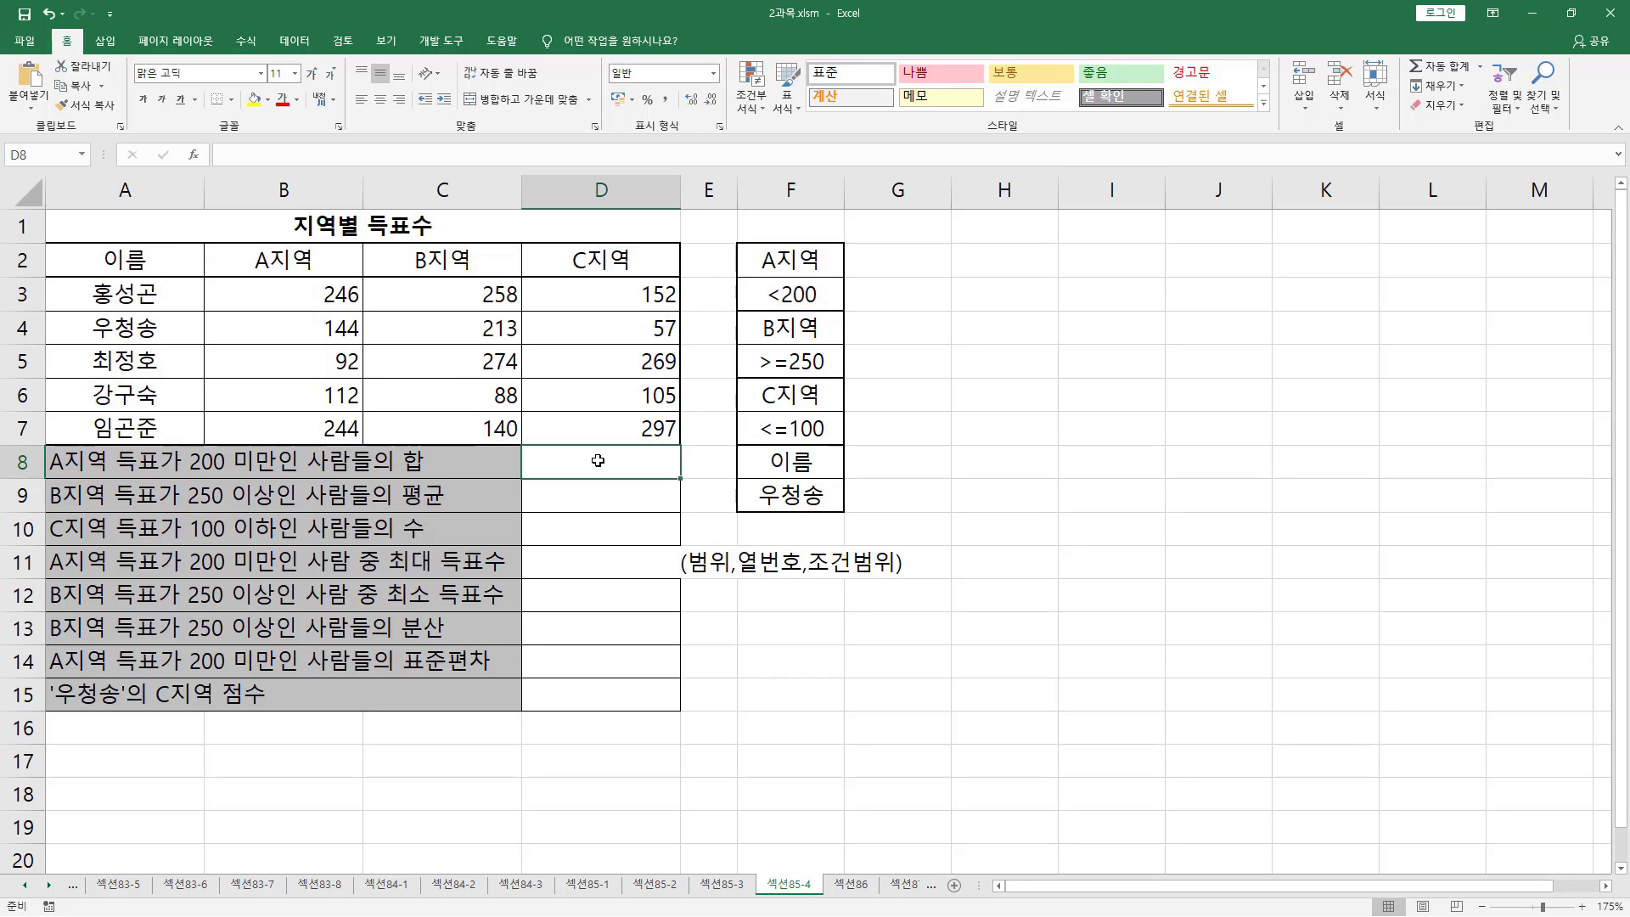
type("=")
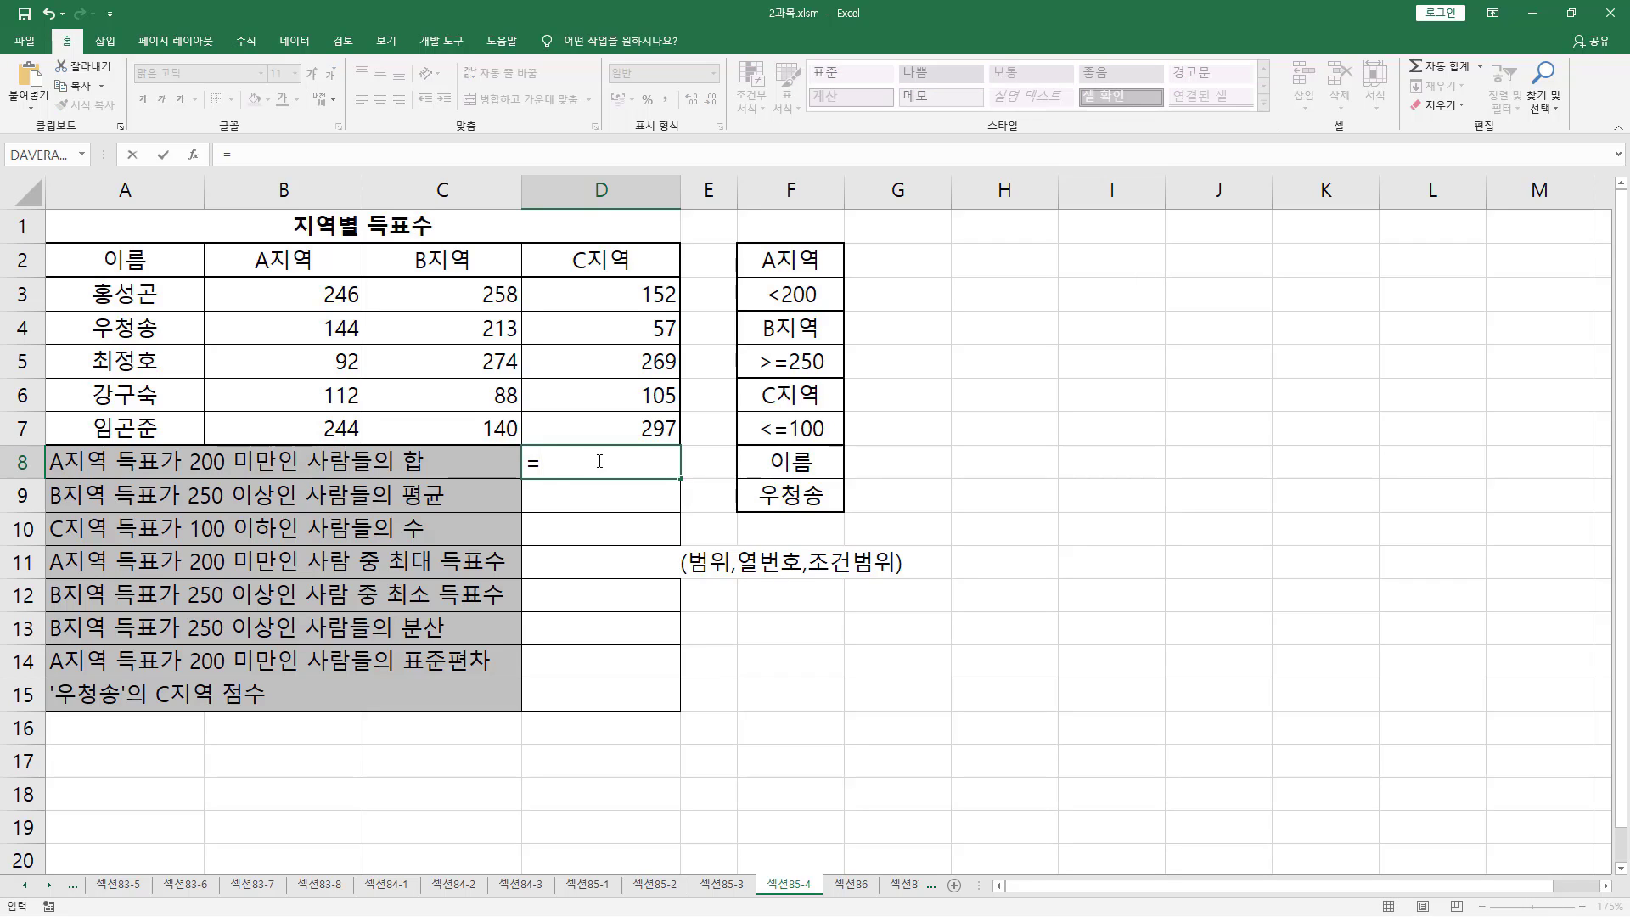
type("d")
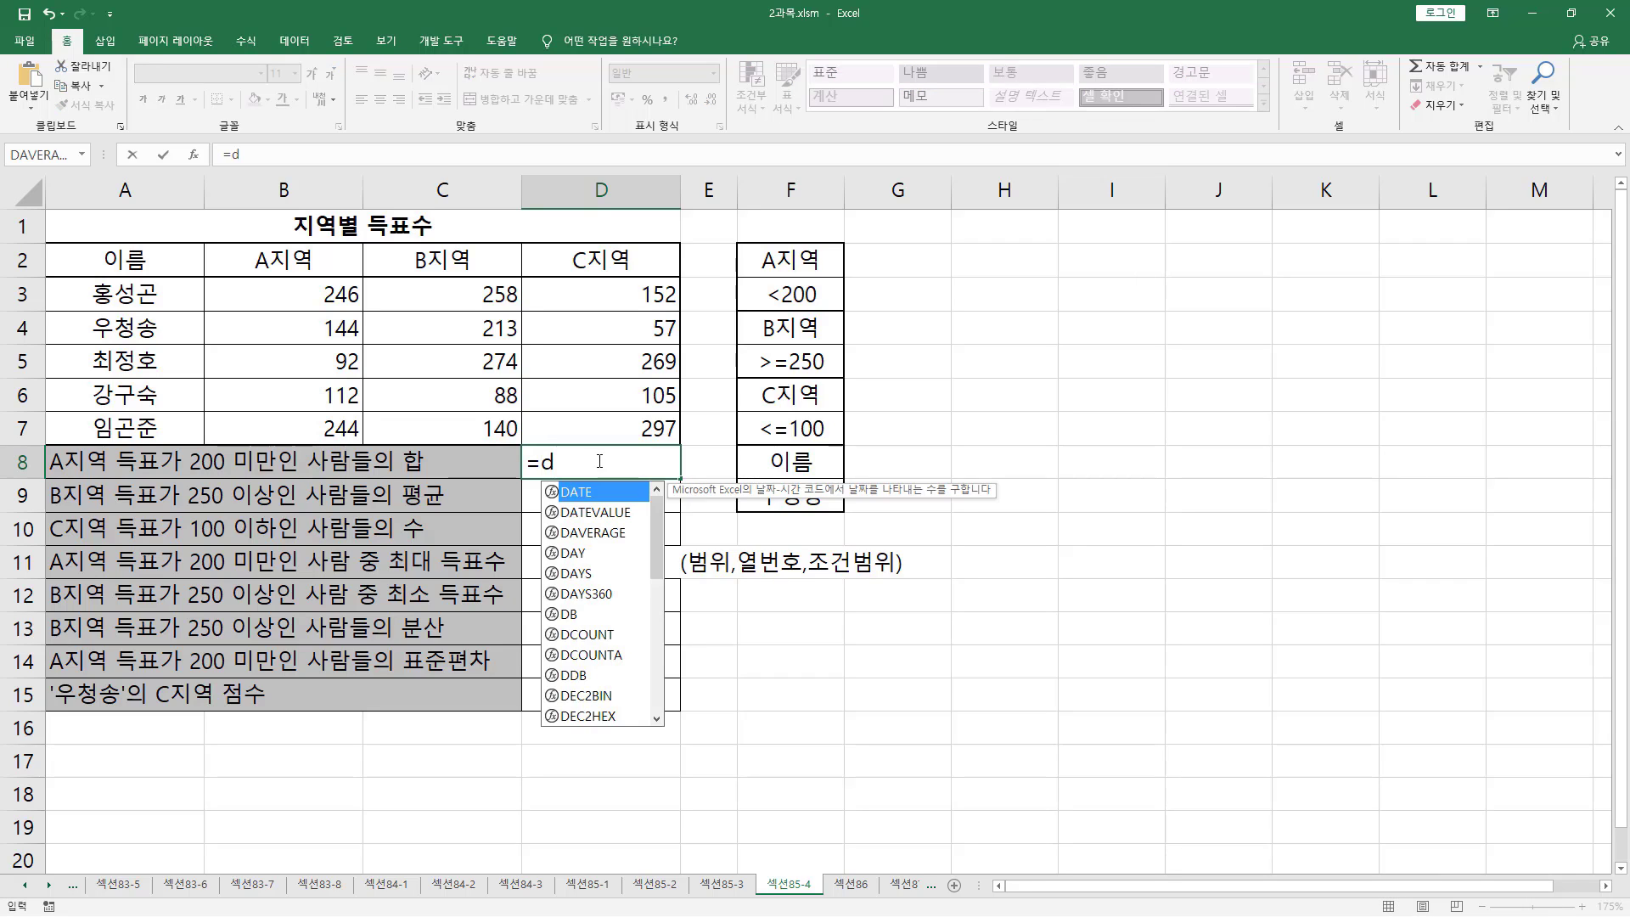
type("sum(")
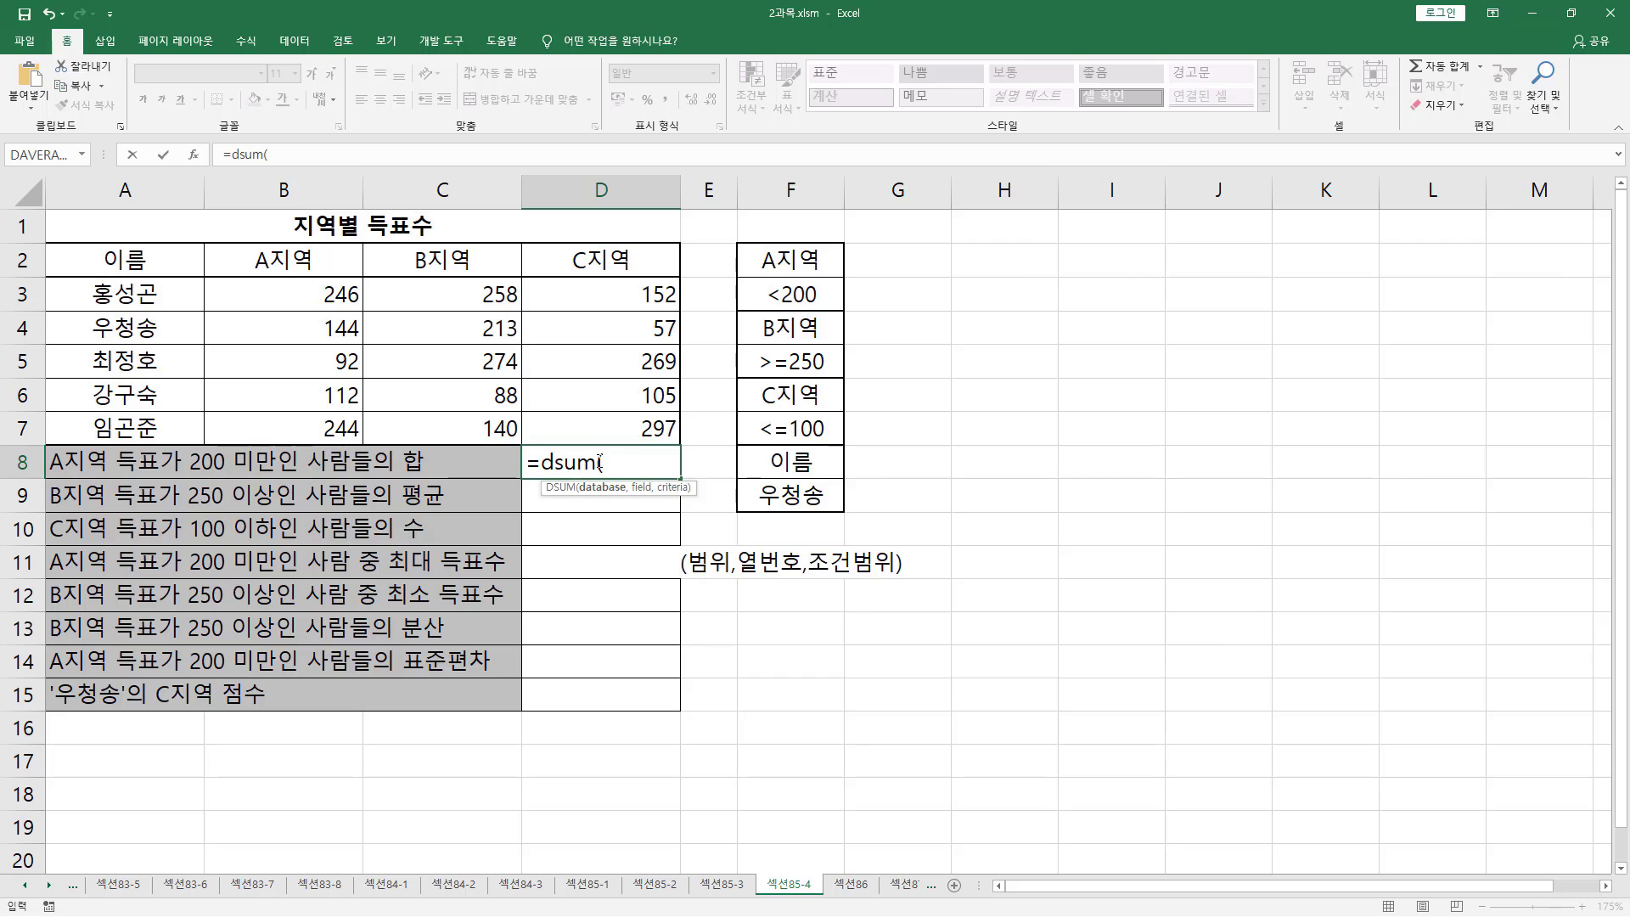
left_click_drag(161, 267, 618, 422)
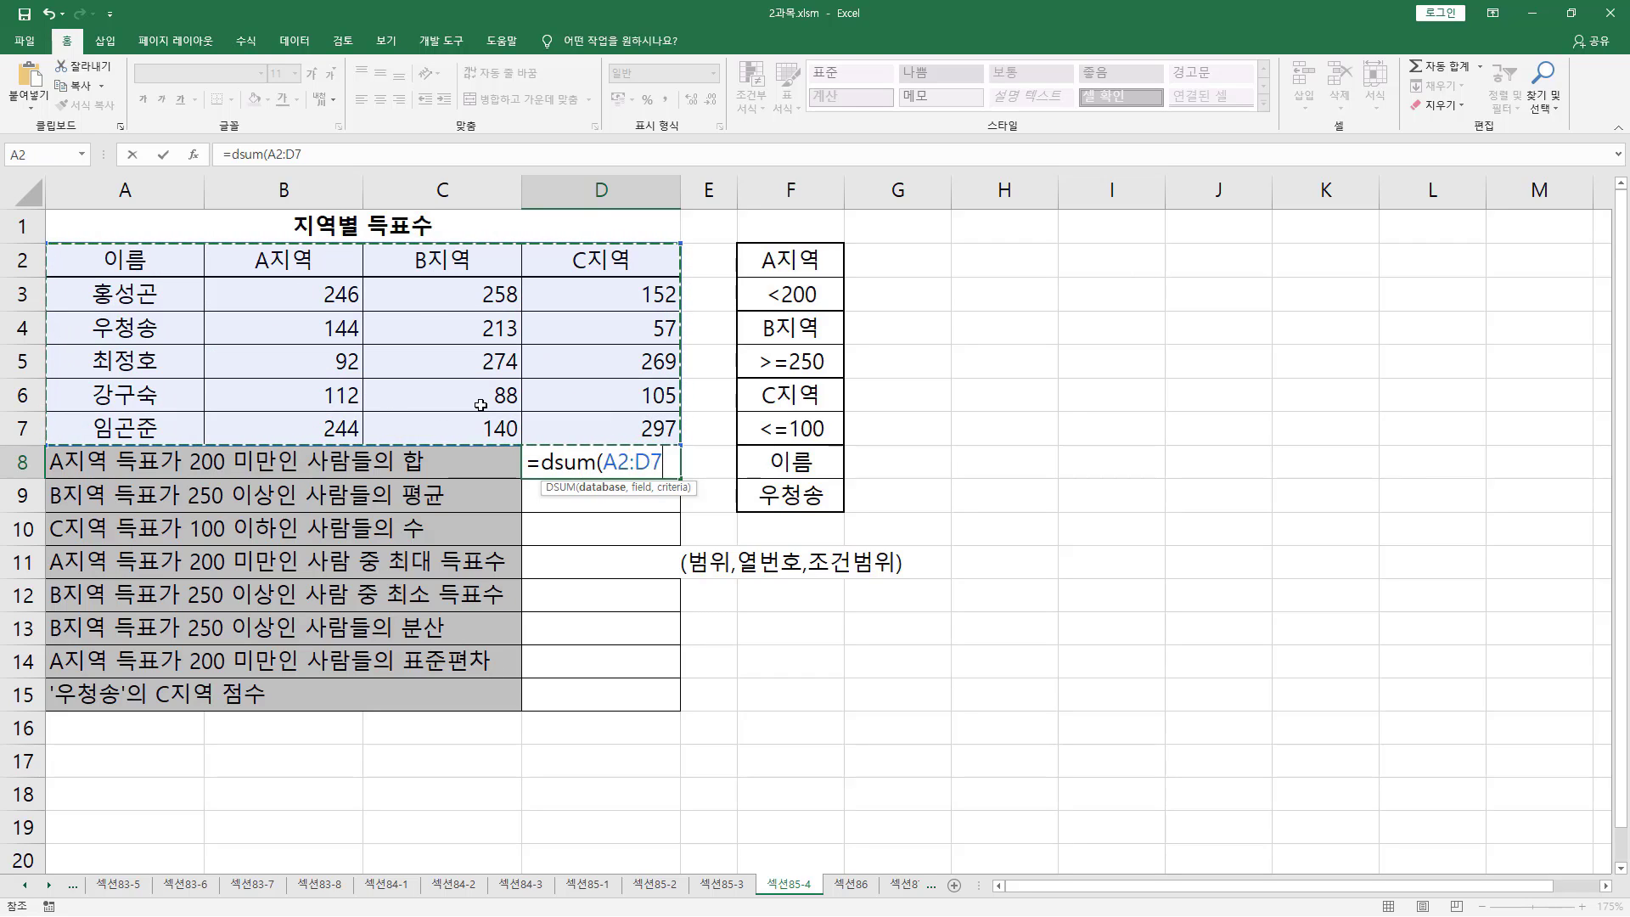
type(",2")
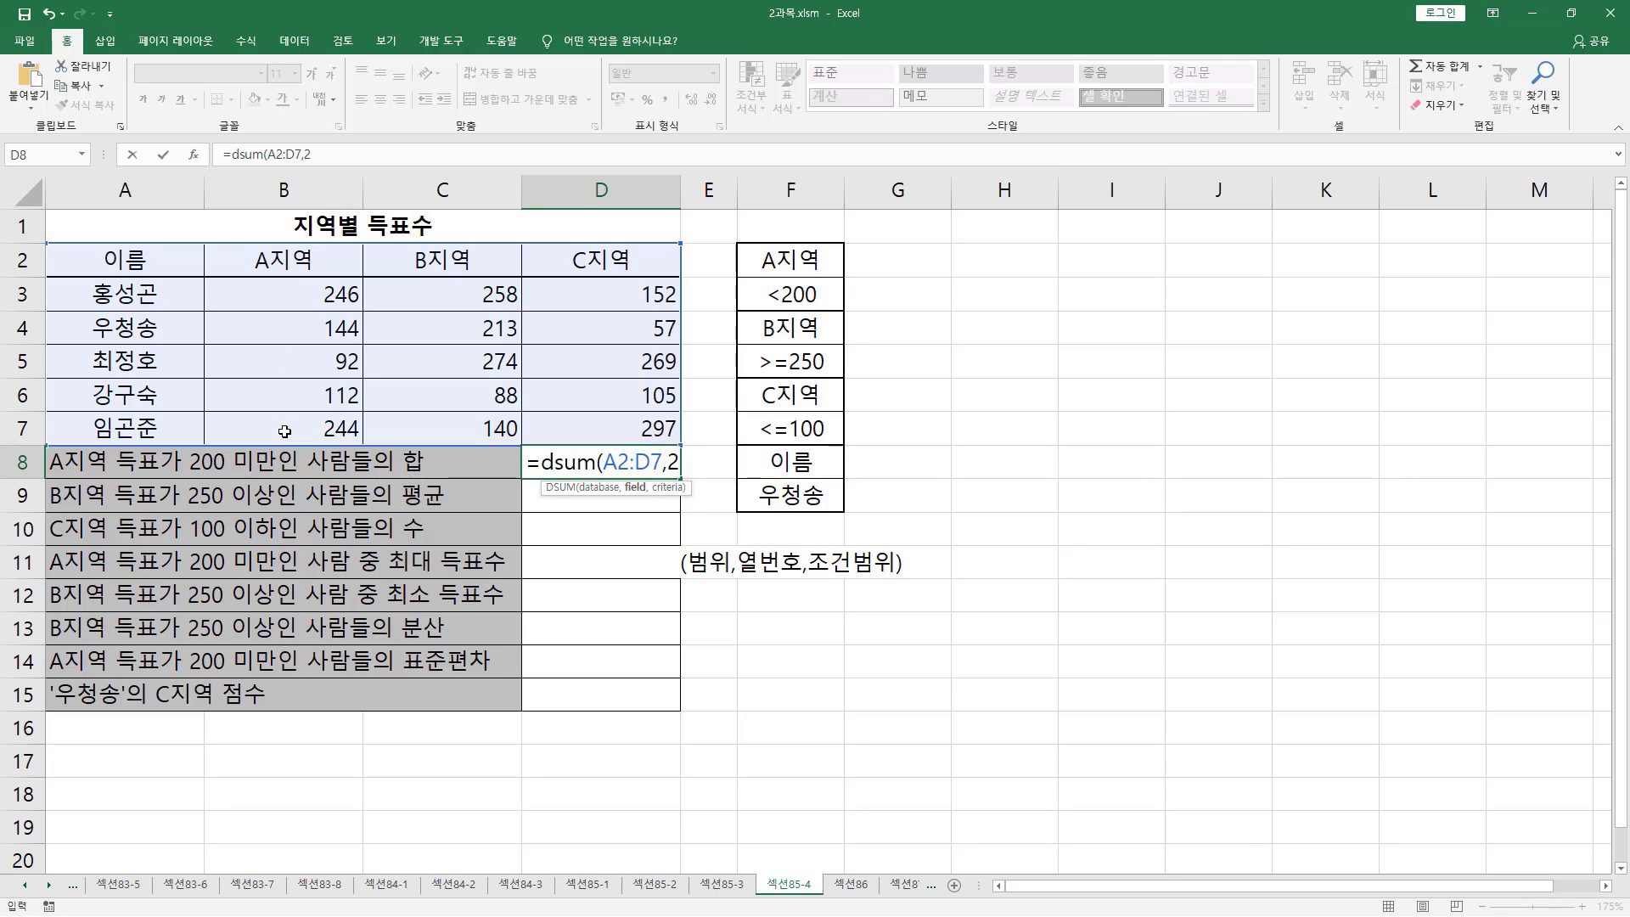
type(",")
left_click_drag(807, 259, 809, 302)
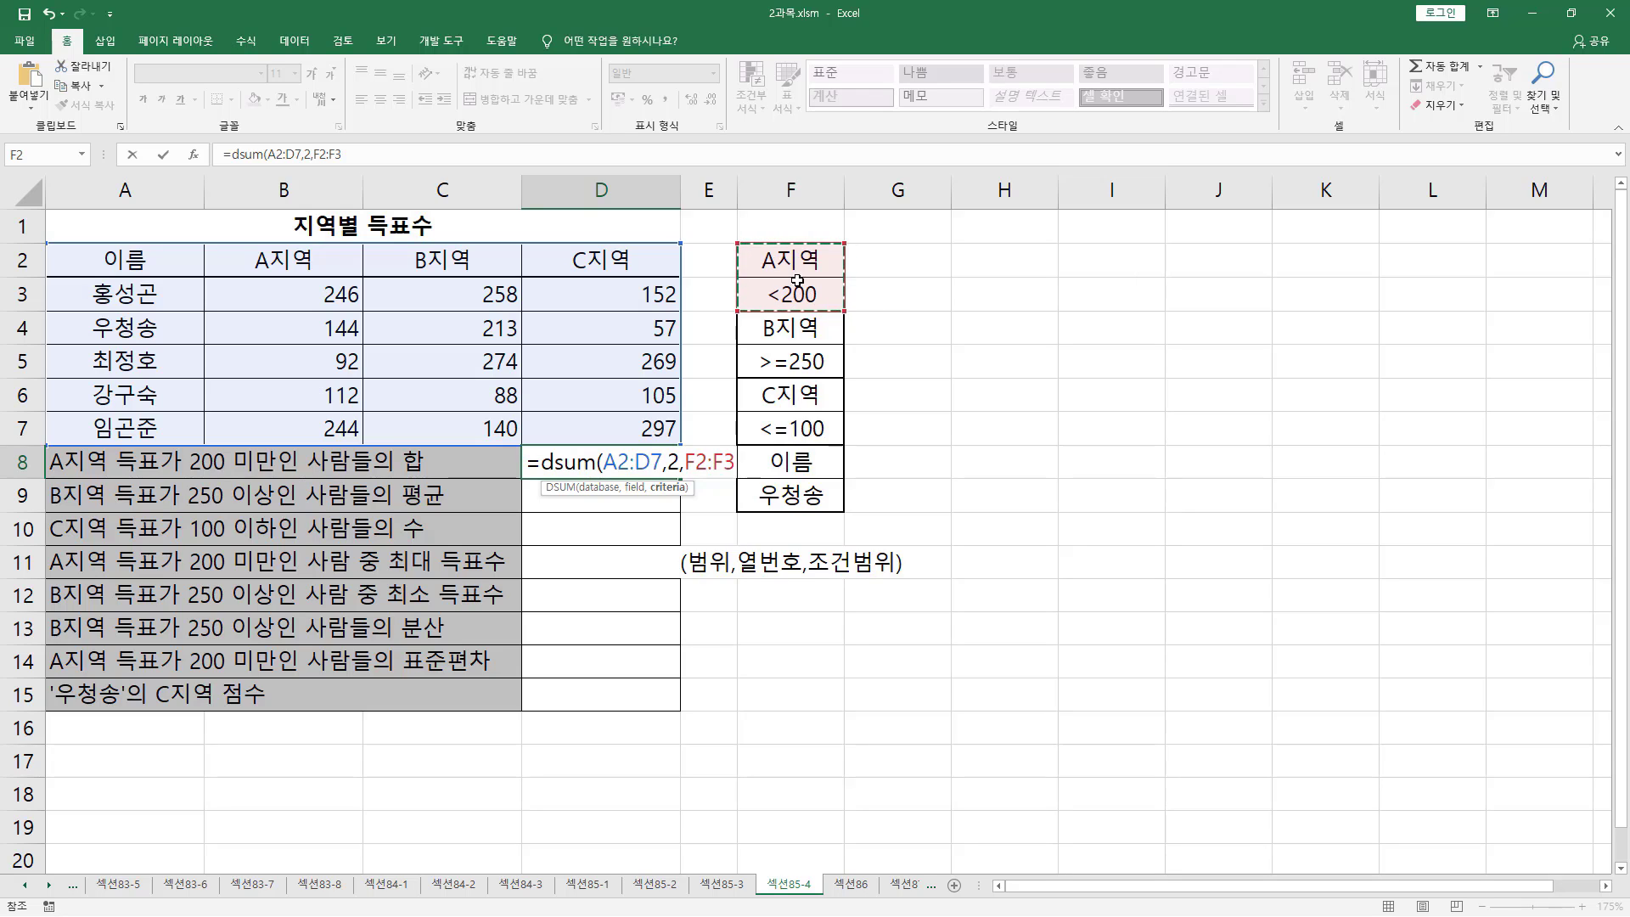
type(")")
key("Return")
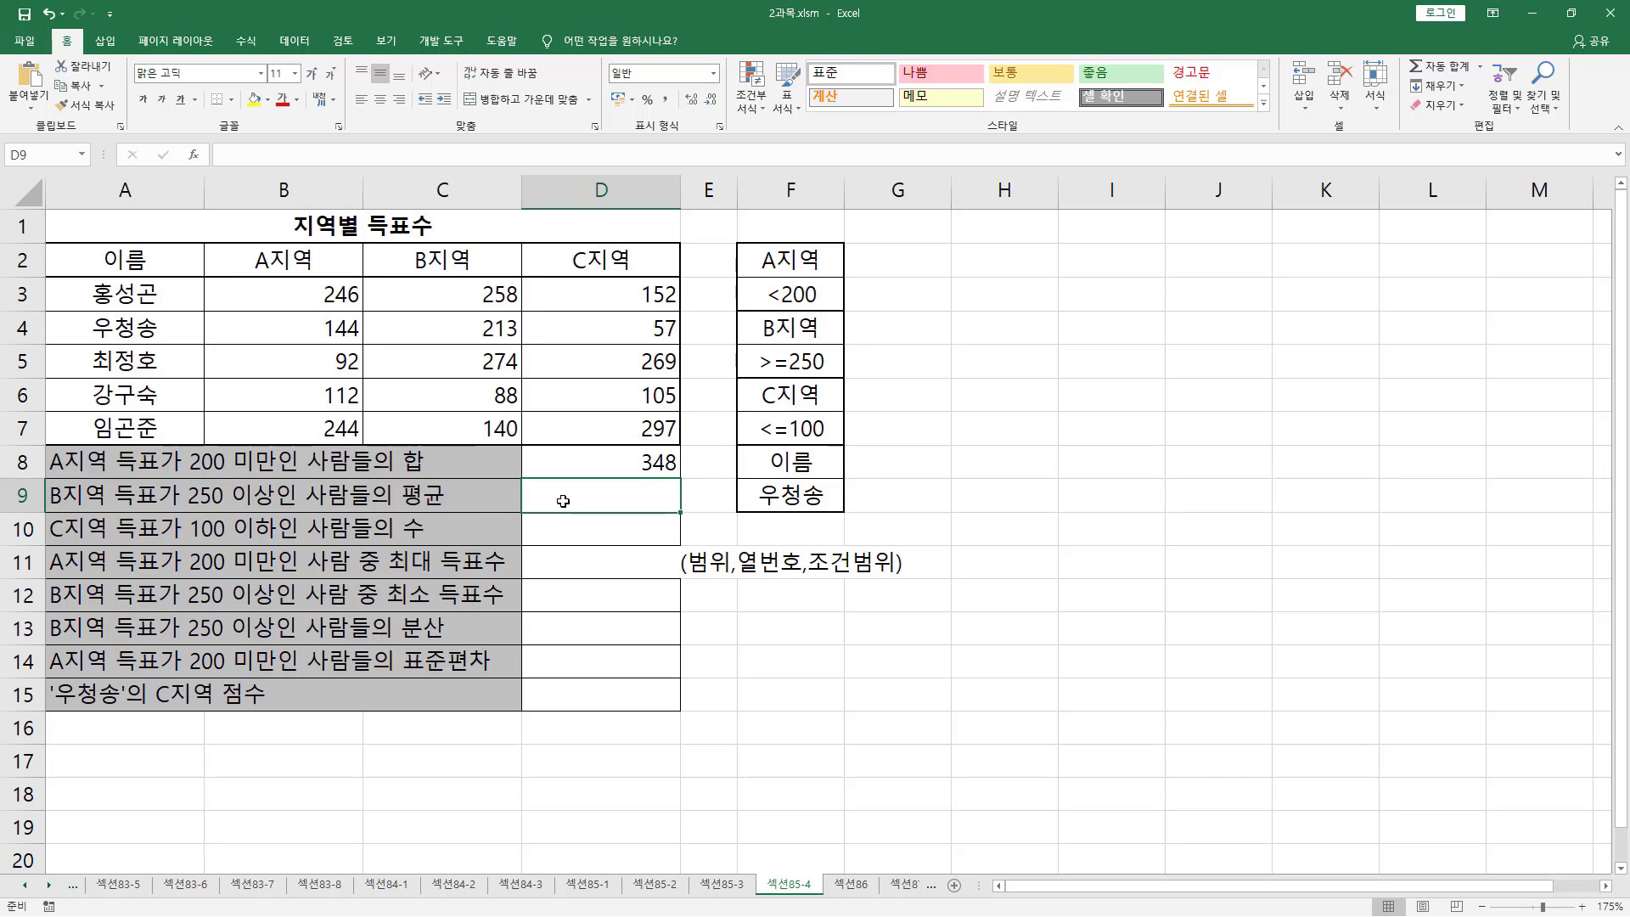
left_click_drag(49, 509, 154, 510)
mouse_move(400, 270)
left_mouse_down()
mouse_move(405, 239)
mouse_move(476, 273)
left_mouse_up()
mouse_move(185, 480)
left_mouse_down()
mouse_move(189, 505)
mouse_move(293, 519)
mouse_move(302, 480)
left_mouse_up()
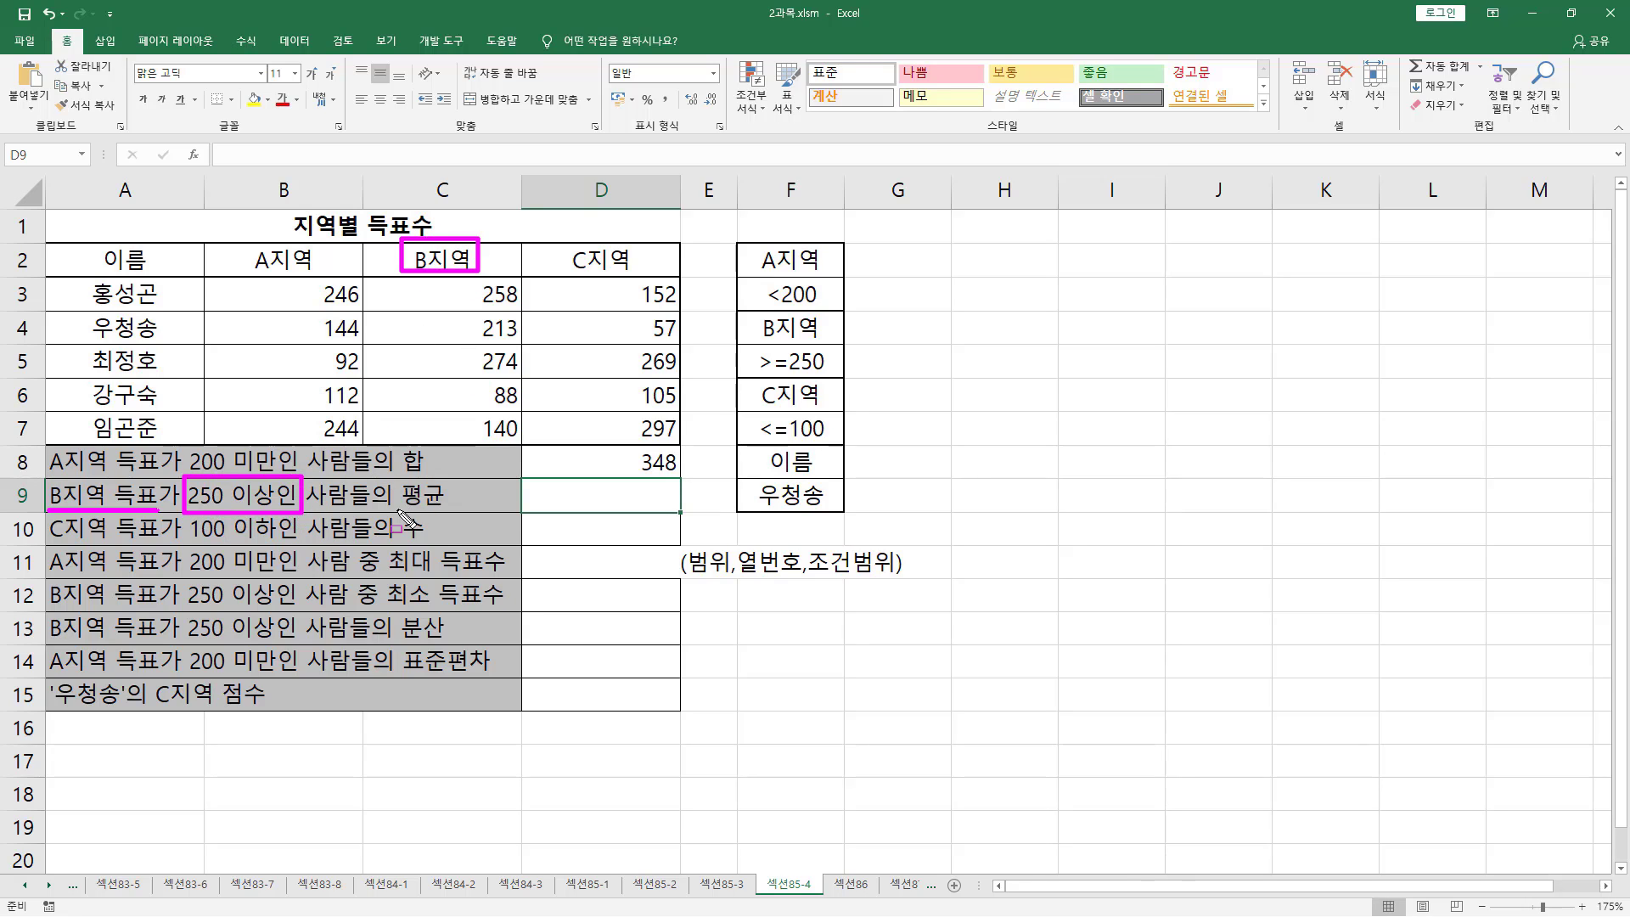
left_click_drag(396, 510, 444, 515)
left_click_drag(592, 521, 601, 527)
key("Escape")
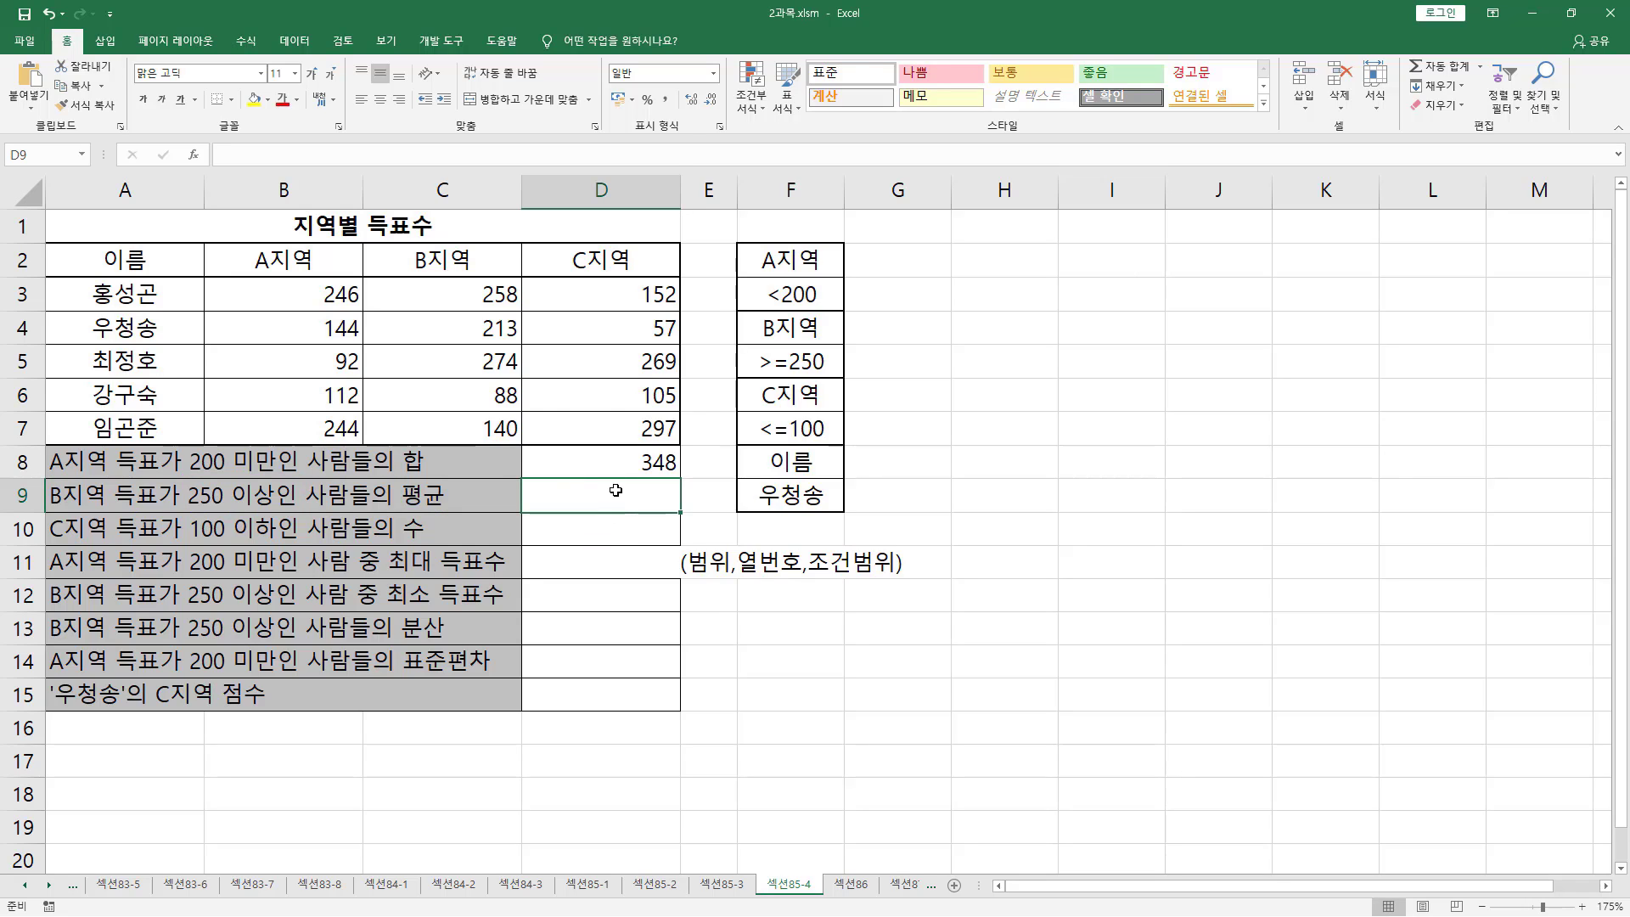
Step: Start a DAVERAGE formula in D9 with A2:D7 as the database and 3 as the field number
type("=d")
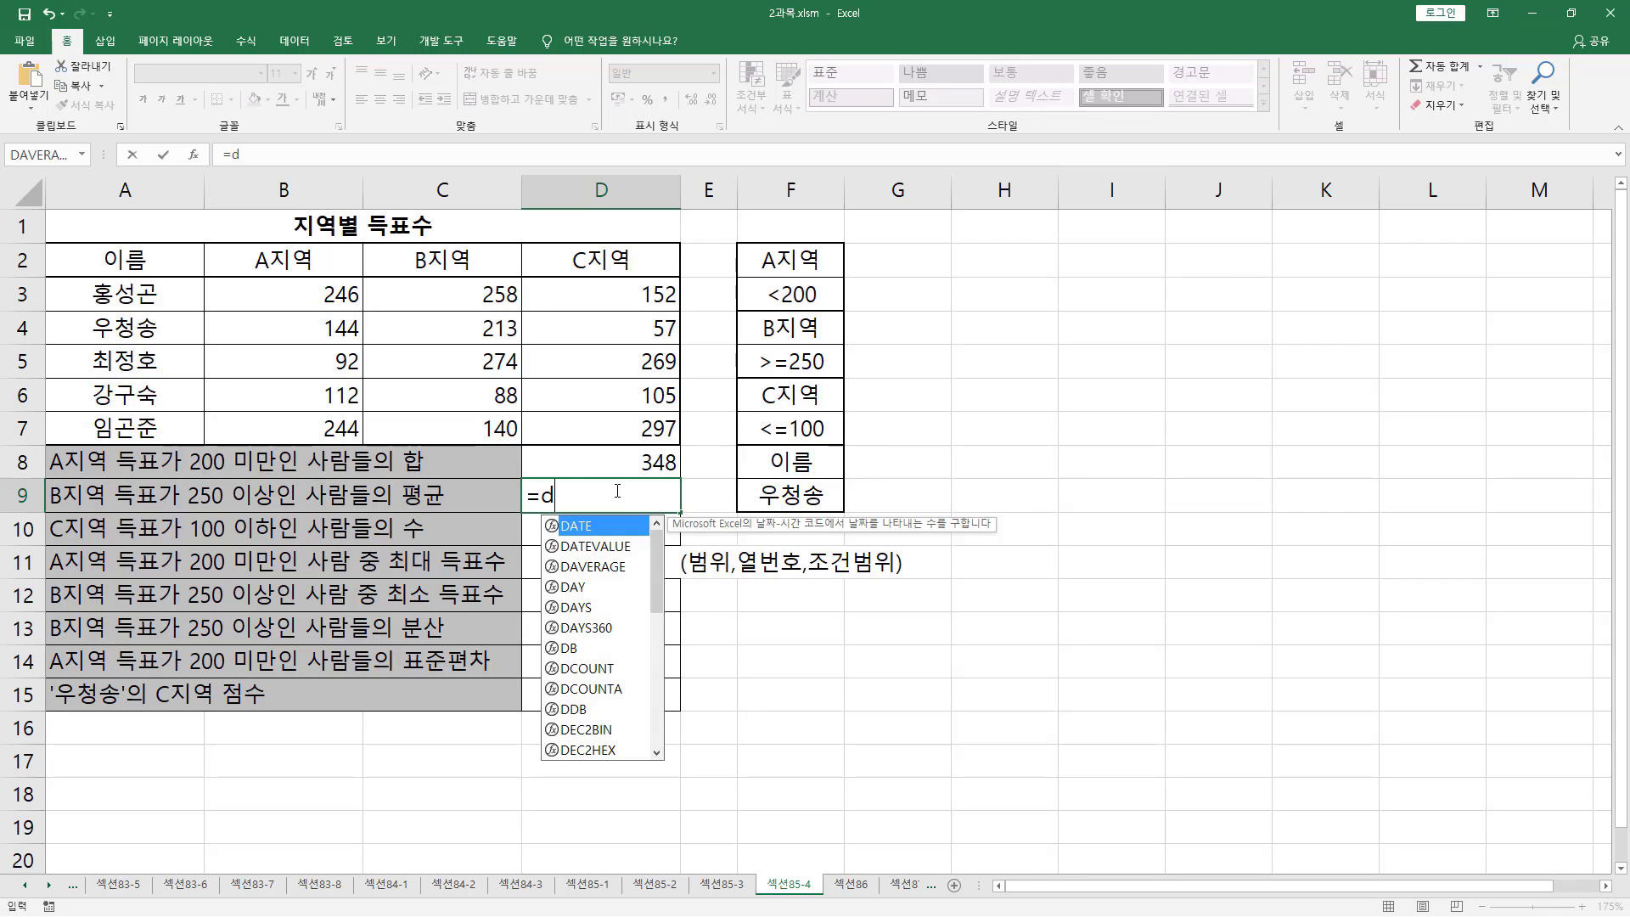
type("aver")
key("Tab")
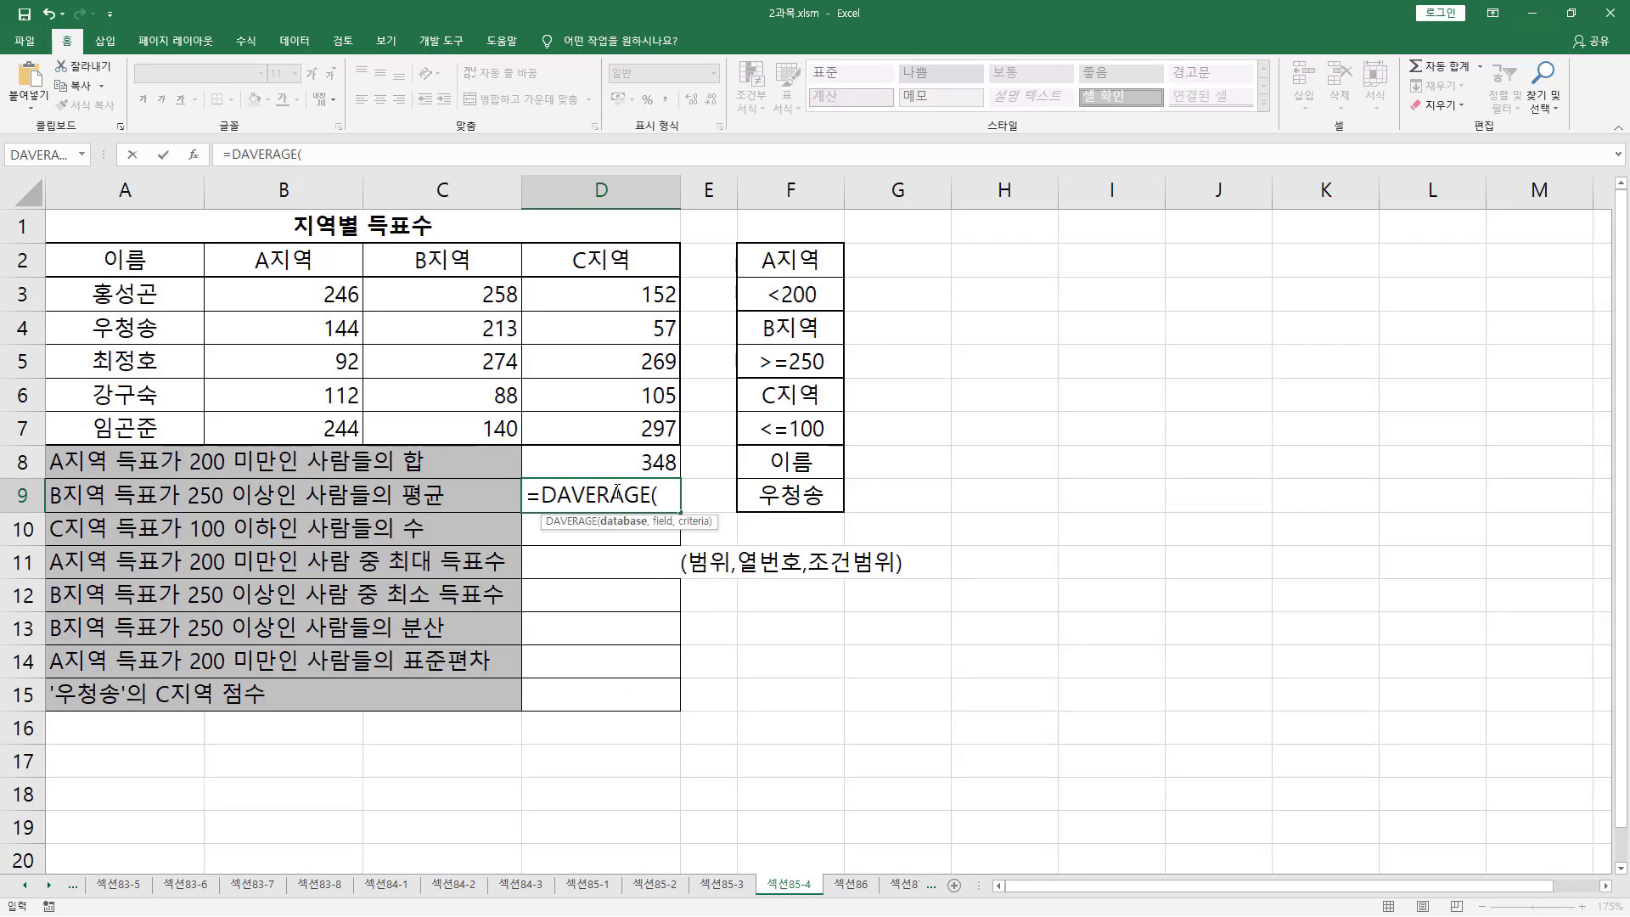
left_click_drag(159, 262, 593, 433)
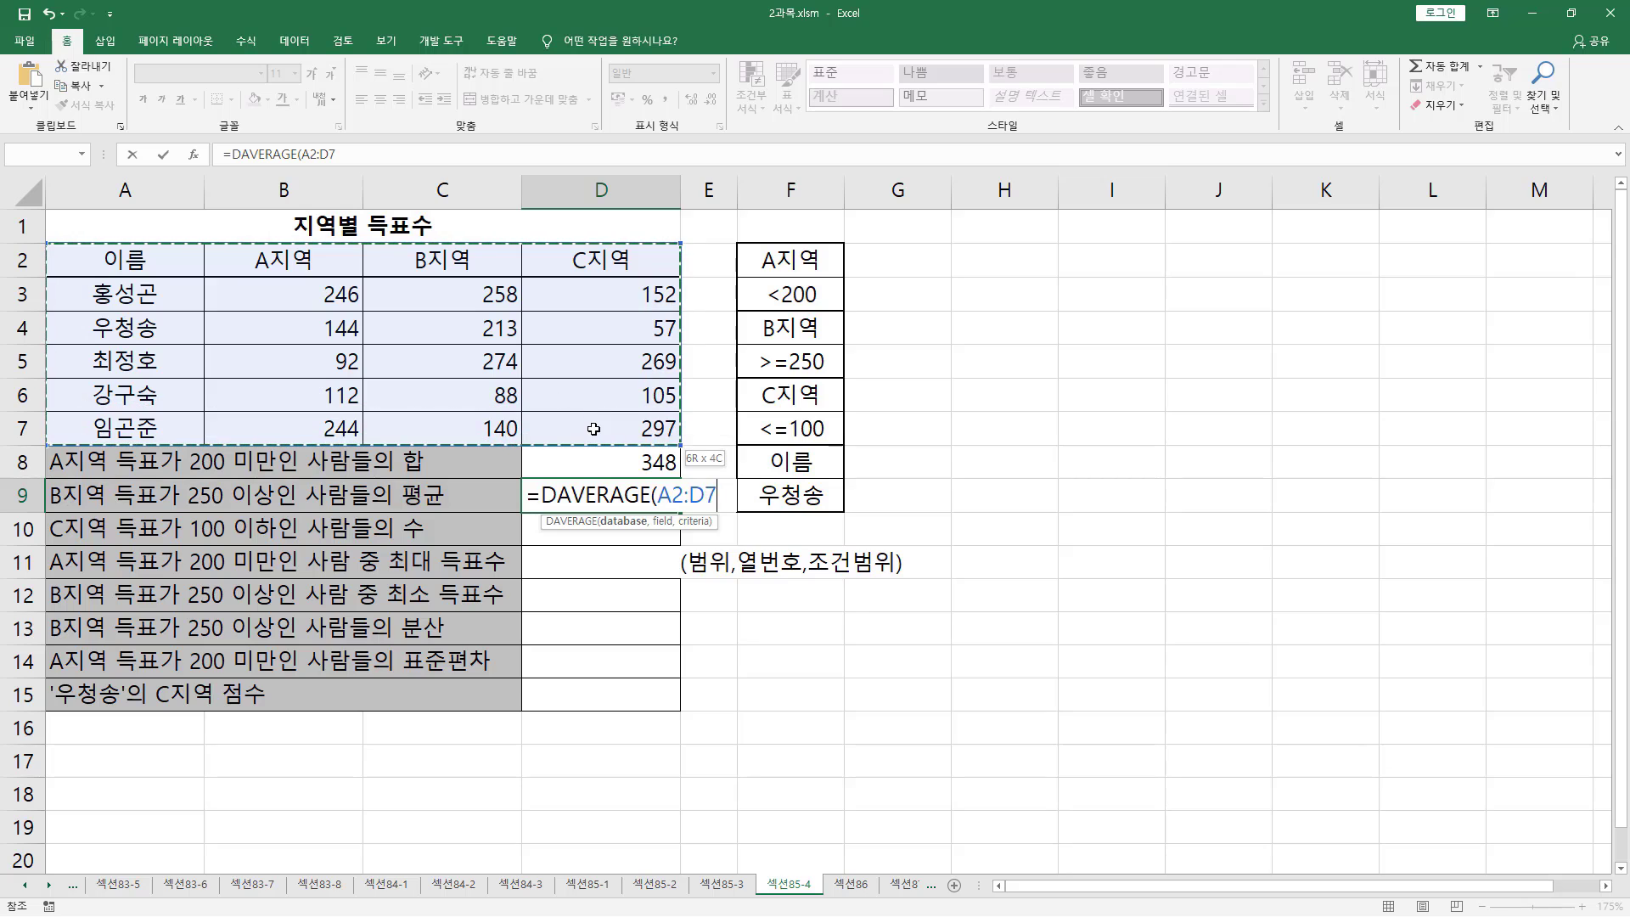
type(",")
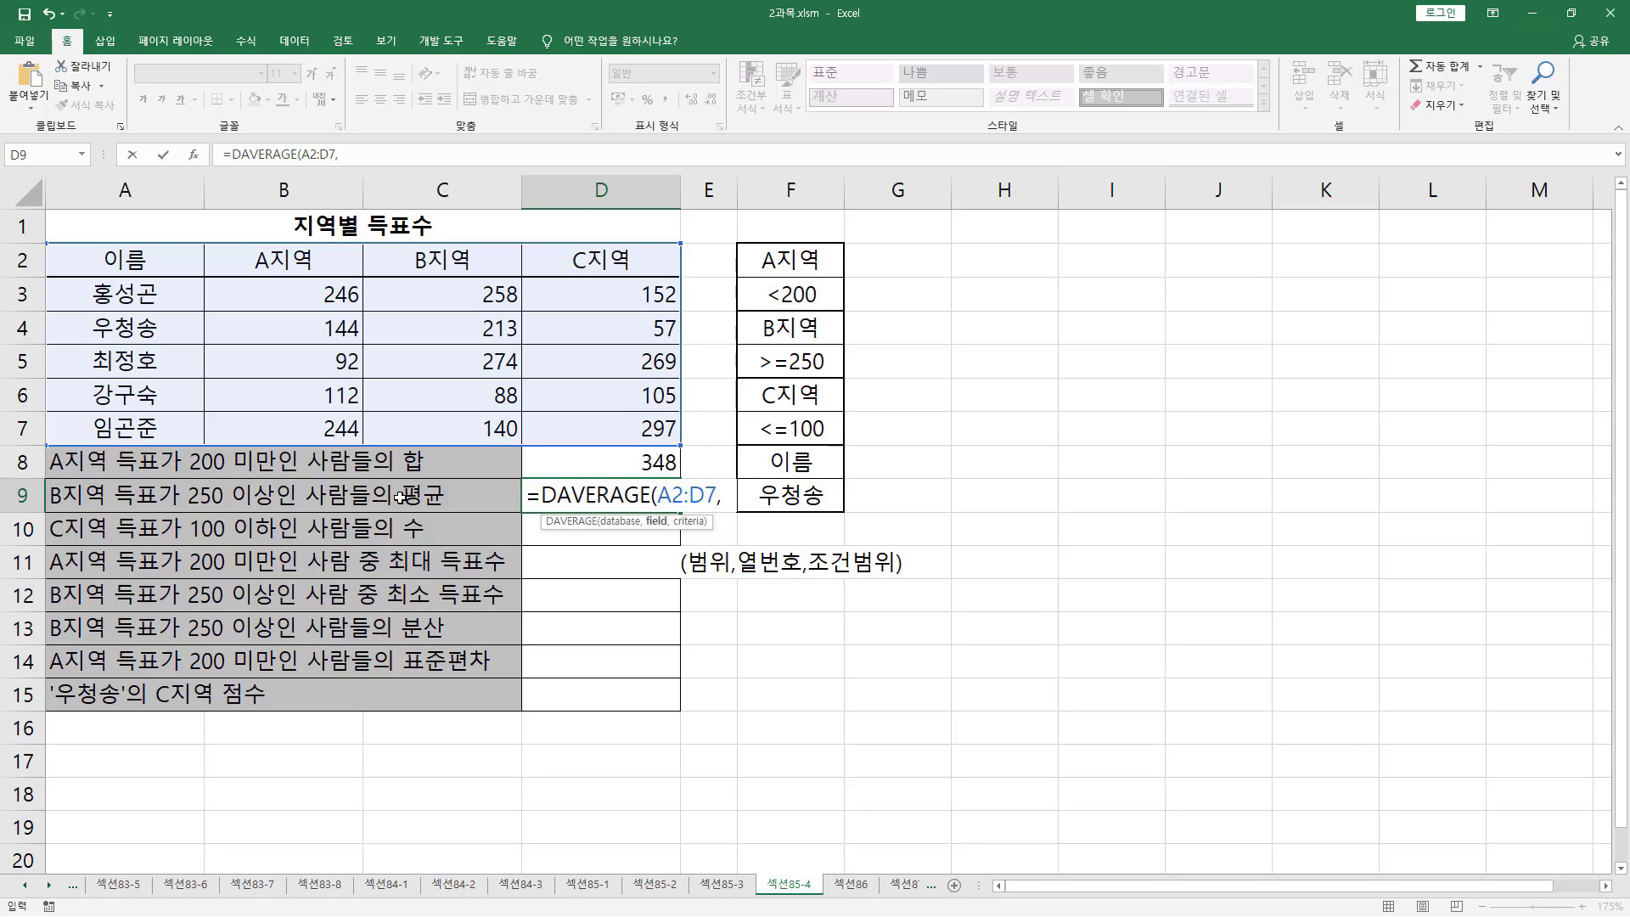
left_click_drag(49, 506, 153, 506)
left_click_drag(510, 280, 525, 450)
left_click_drag(400, 507, 442, 507)
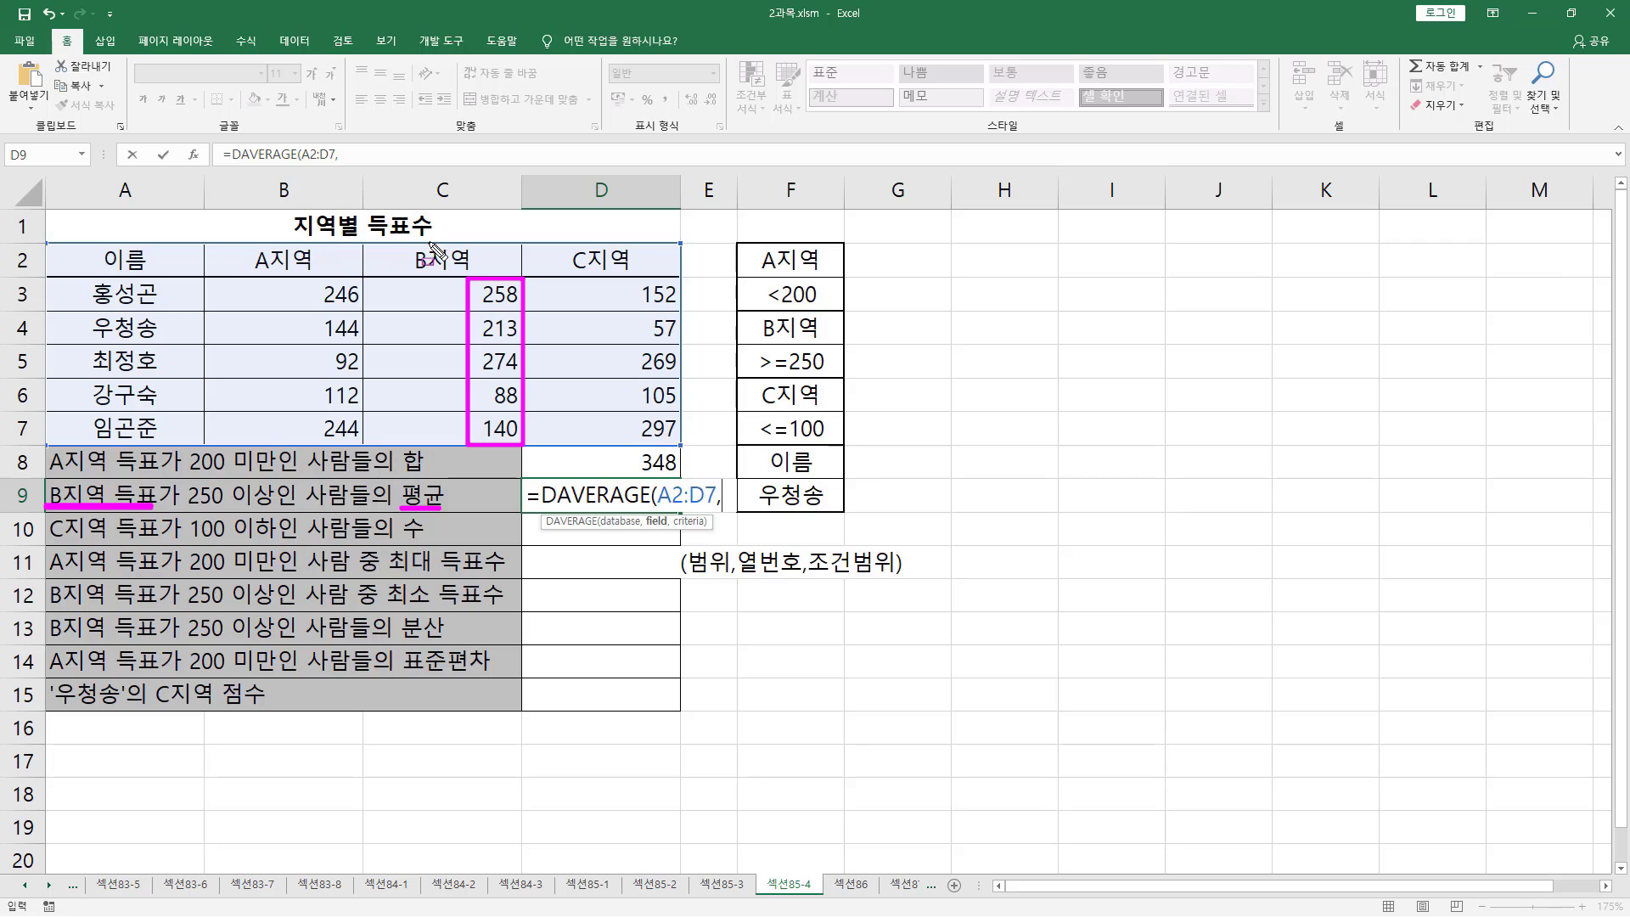
key("Escape")
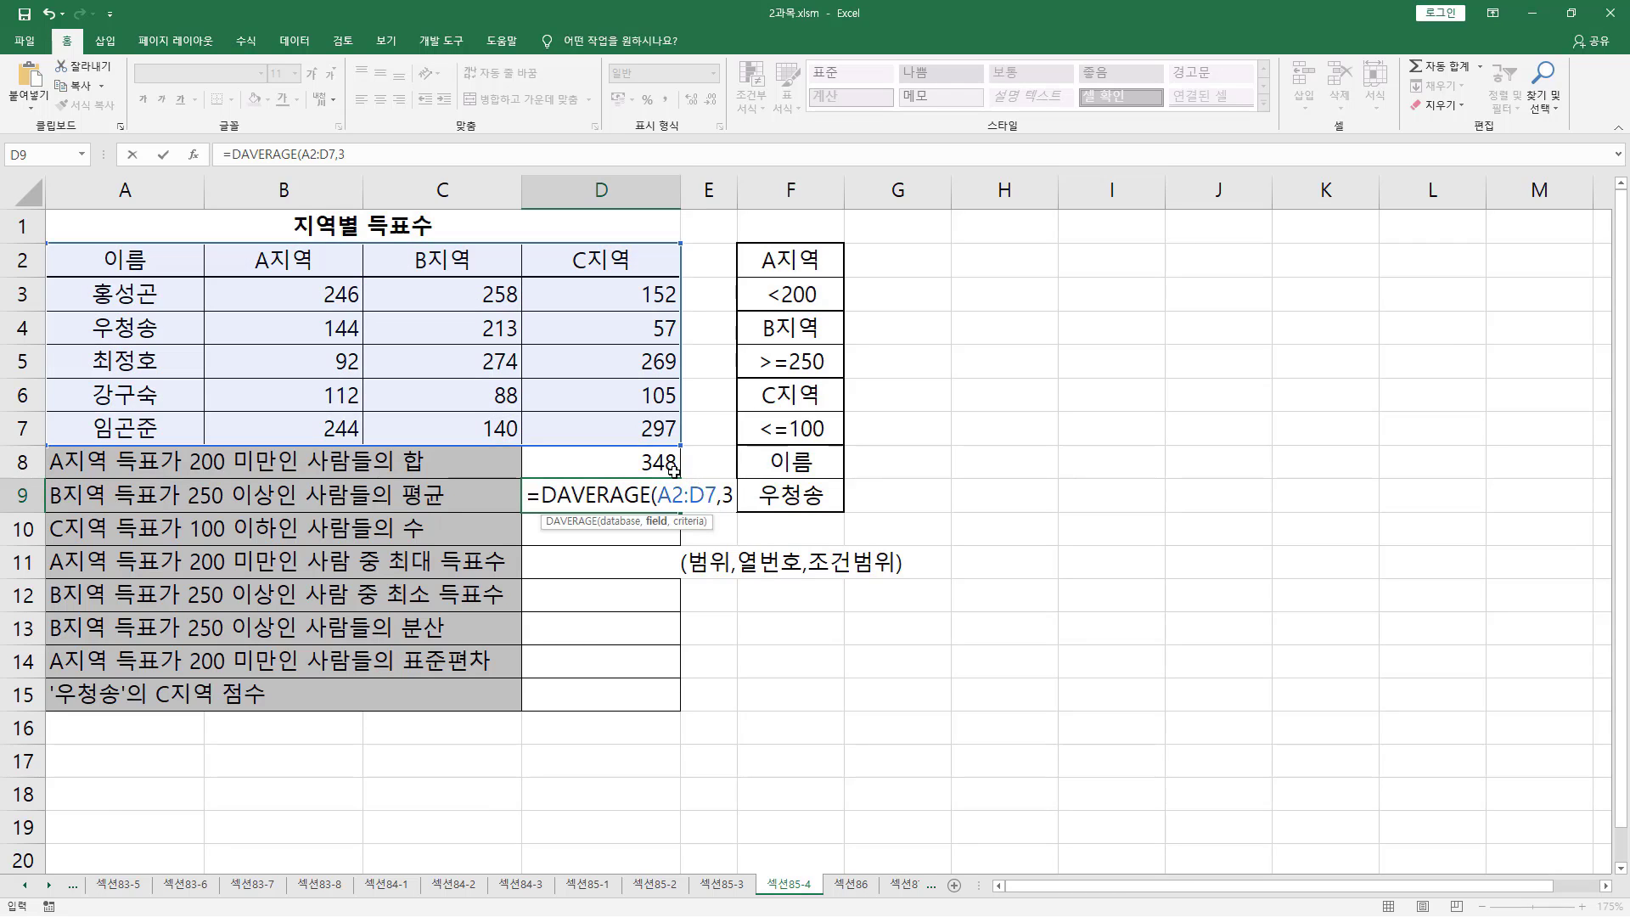
Step: Complete D9 as =DAVERAGE(A2:D7,3,F4:F5) to average the B지역 votes of 250 or more
type(",")
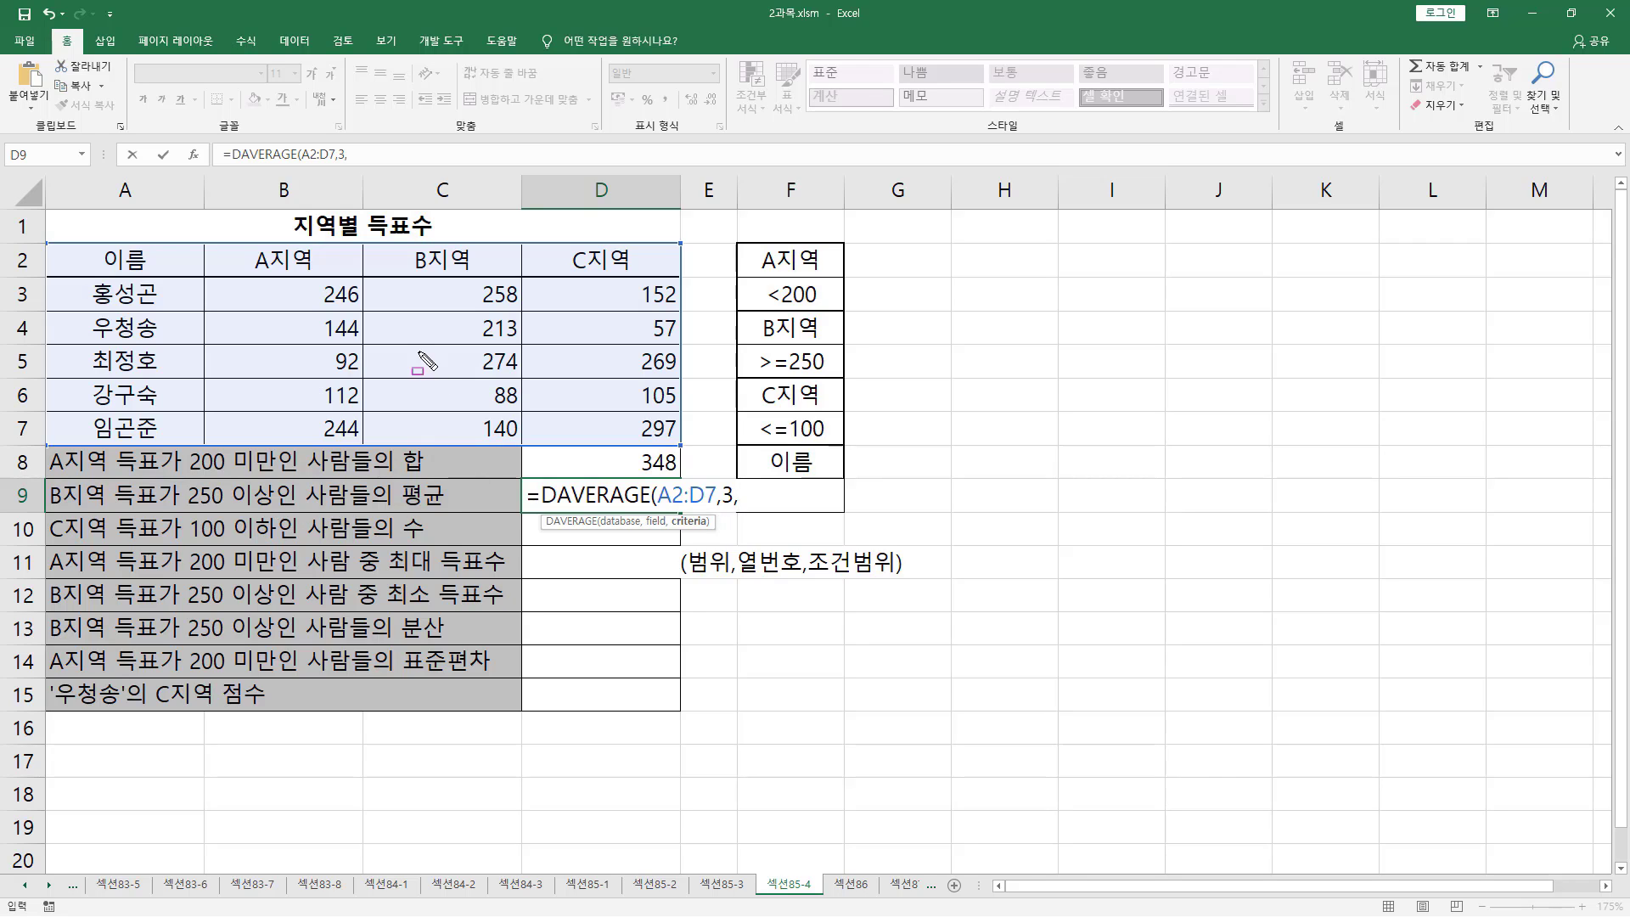
left_click_drag(465, 284, 519, 448)
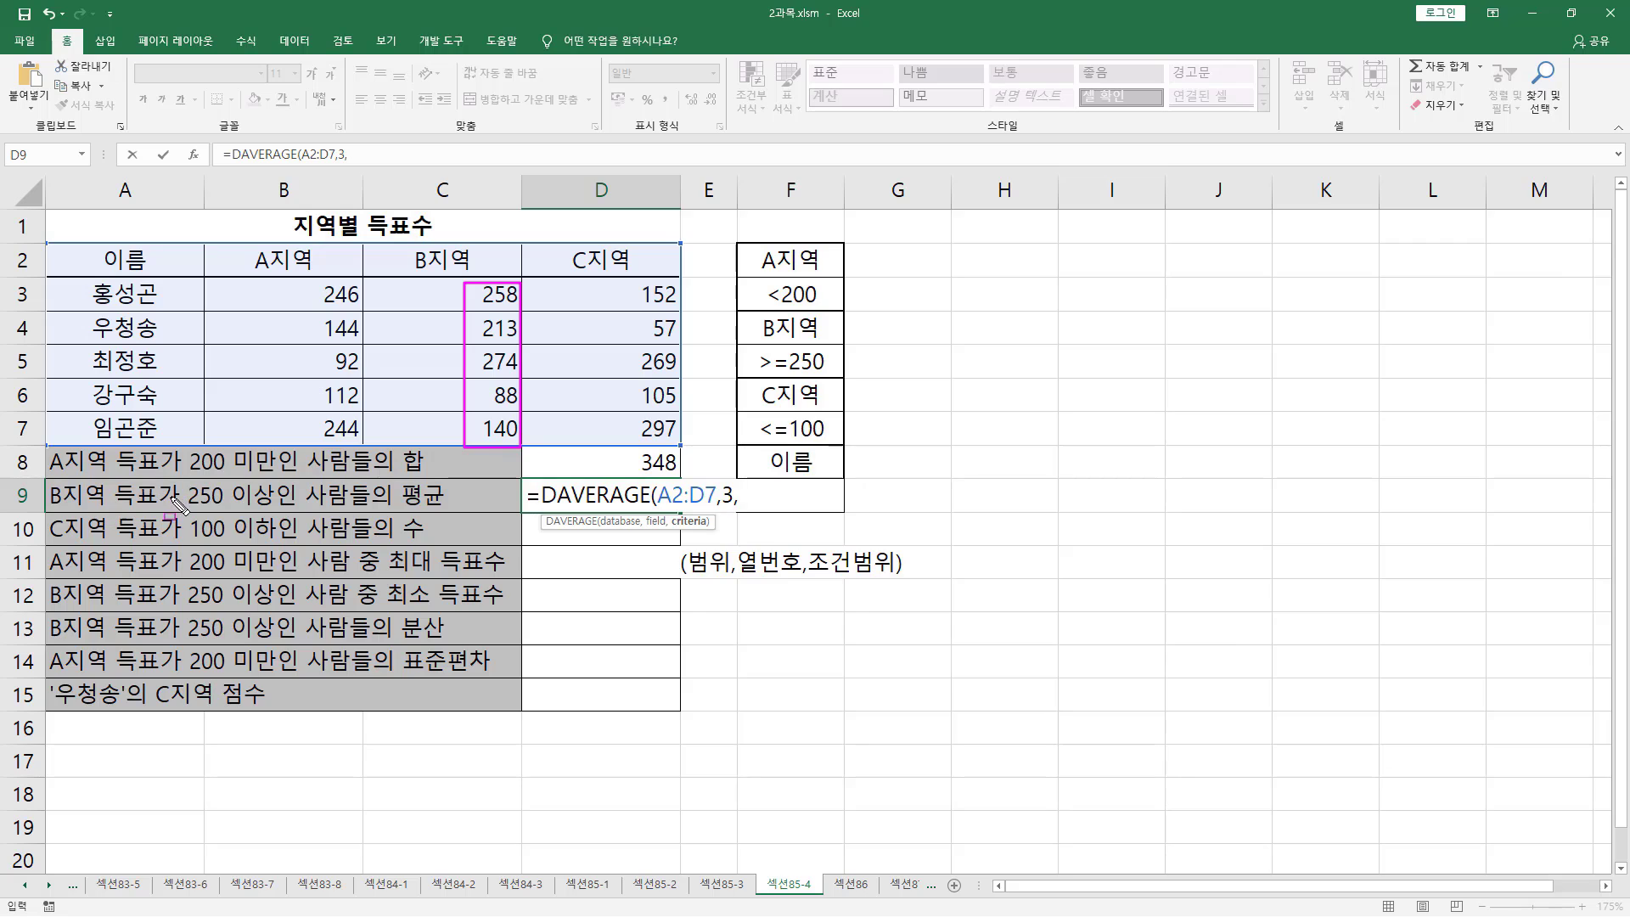
mouse_move(176, 478)
left_mouse_down()
mouse_move(192, 509)
mouse_move(283, 511)
left_mouse_up()
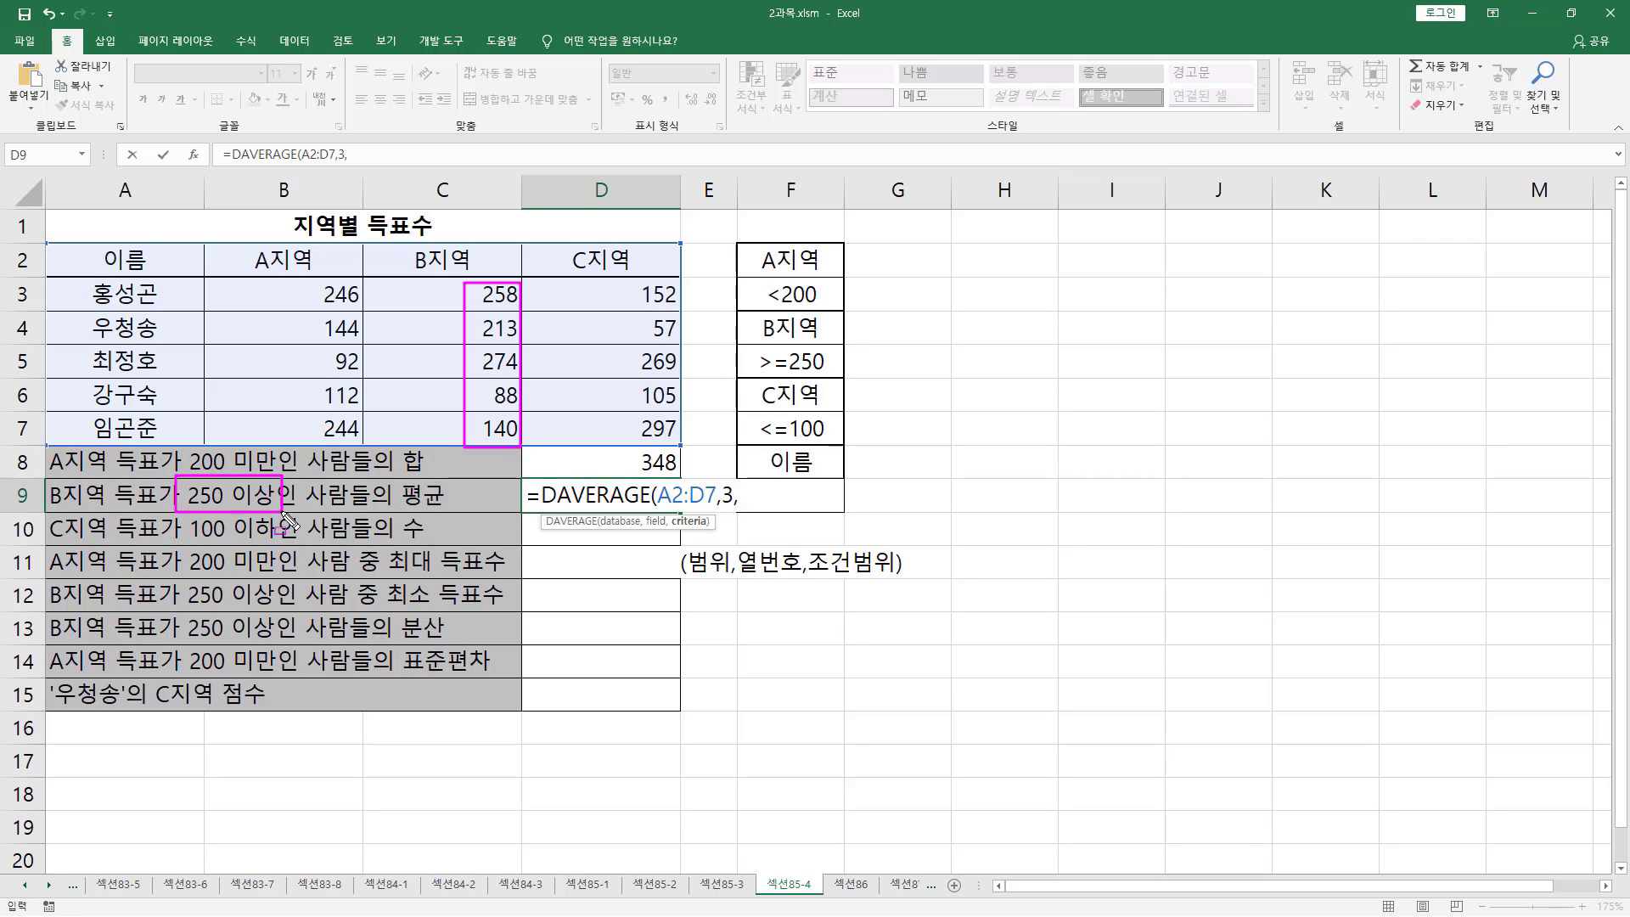
mouse_move(738, 311)
left_mouse_down()
mouse_move(781, 369)
mouse_move(853, 394)
mouse_move(843, 377)
left_mouse_up()
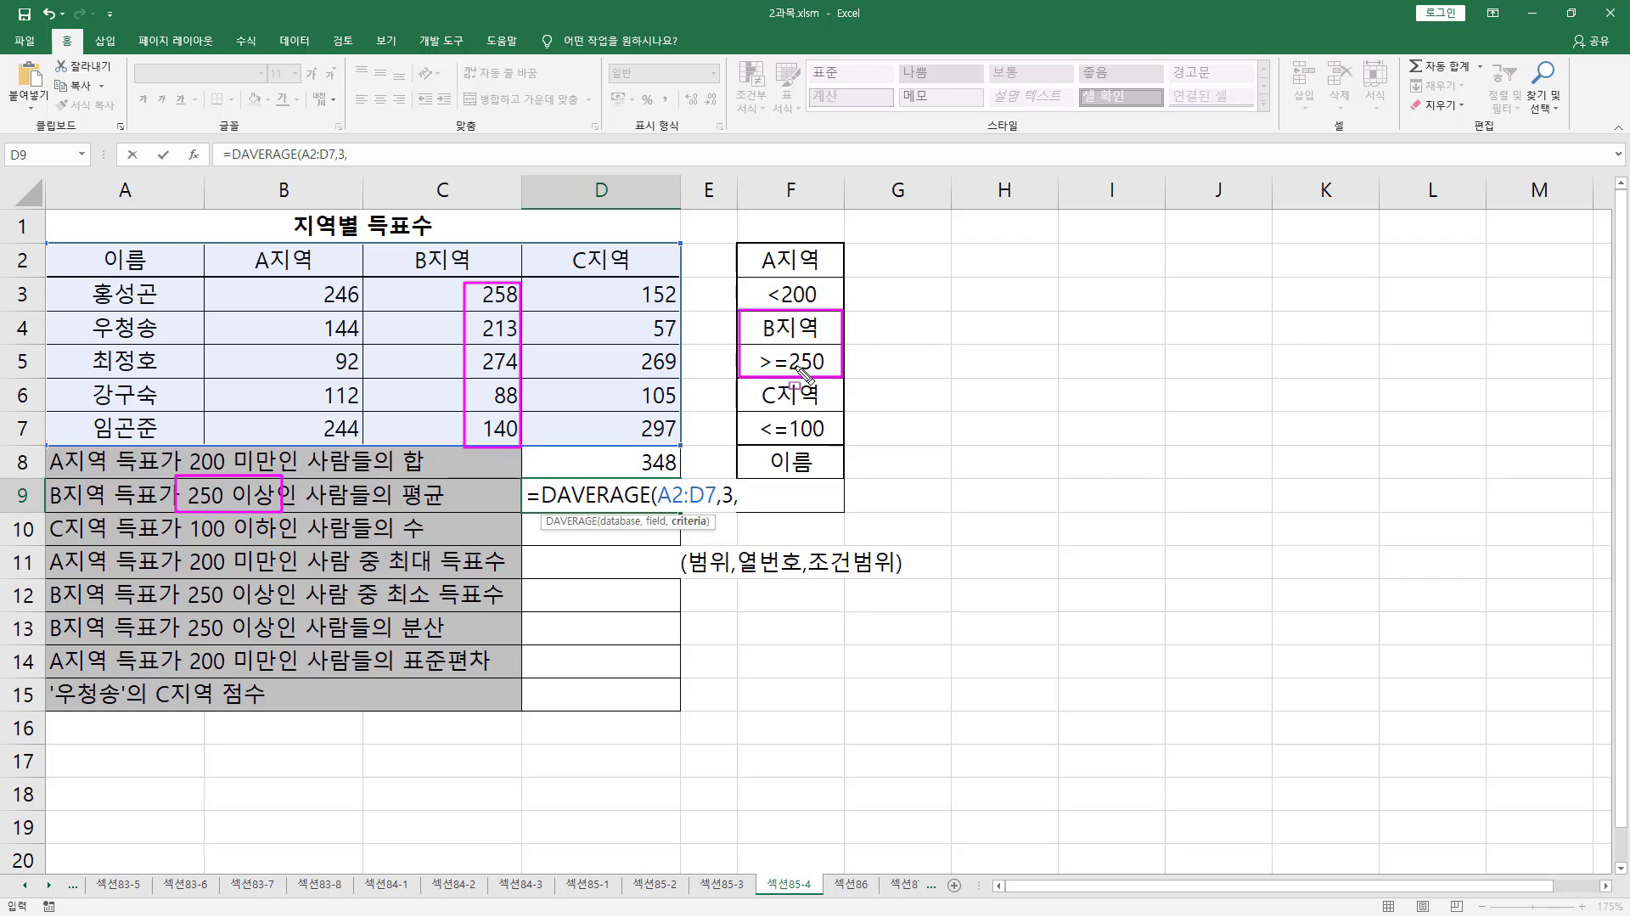
key("Escape")
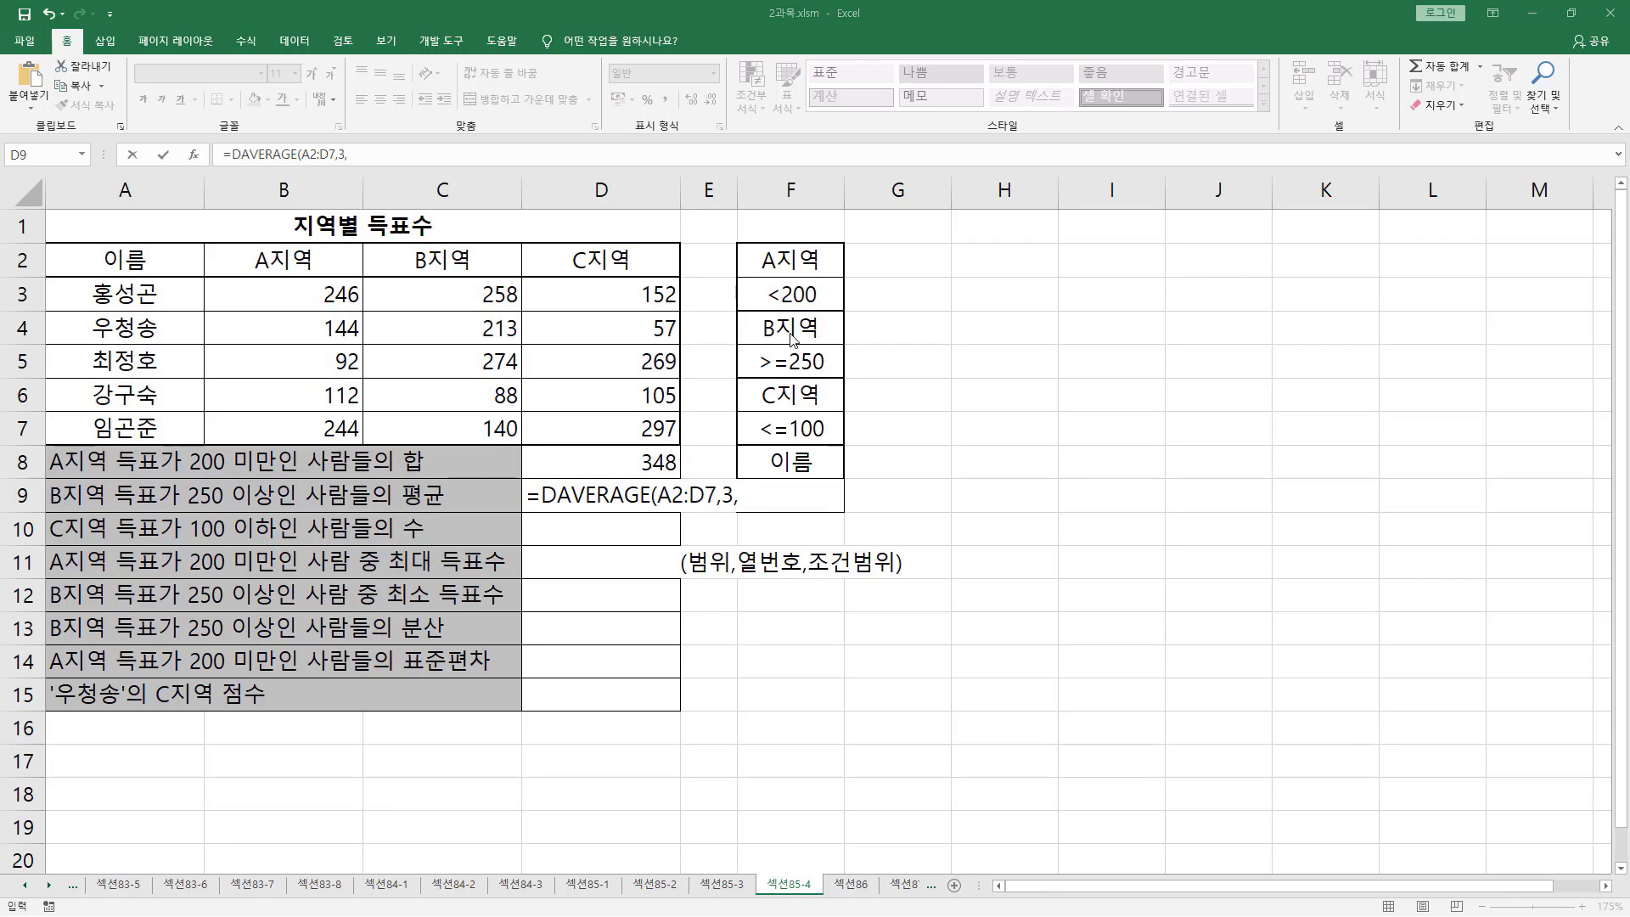
left_click_drag(792, 338, 794, 365)
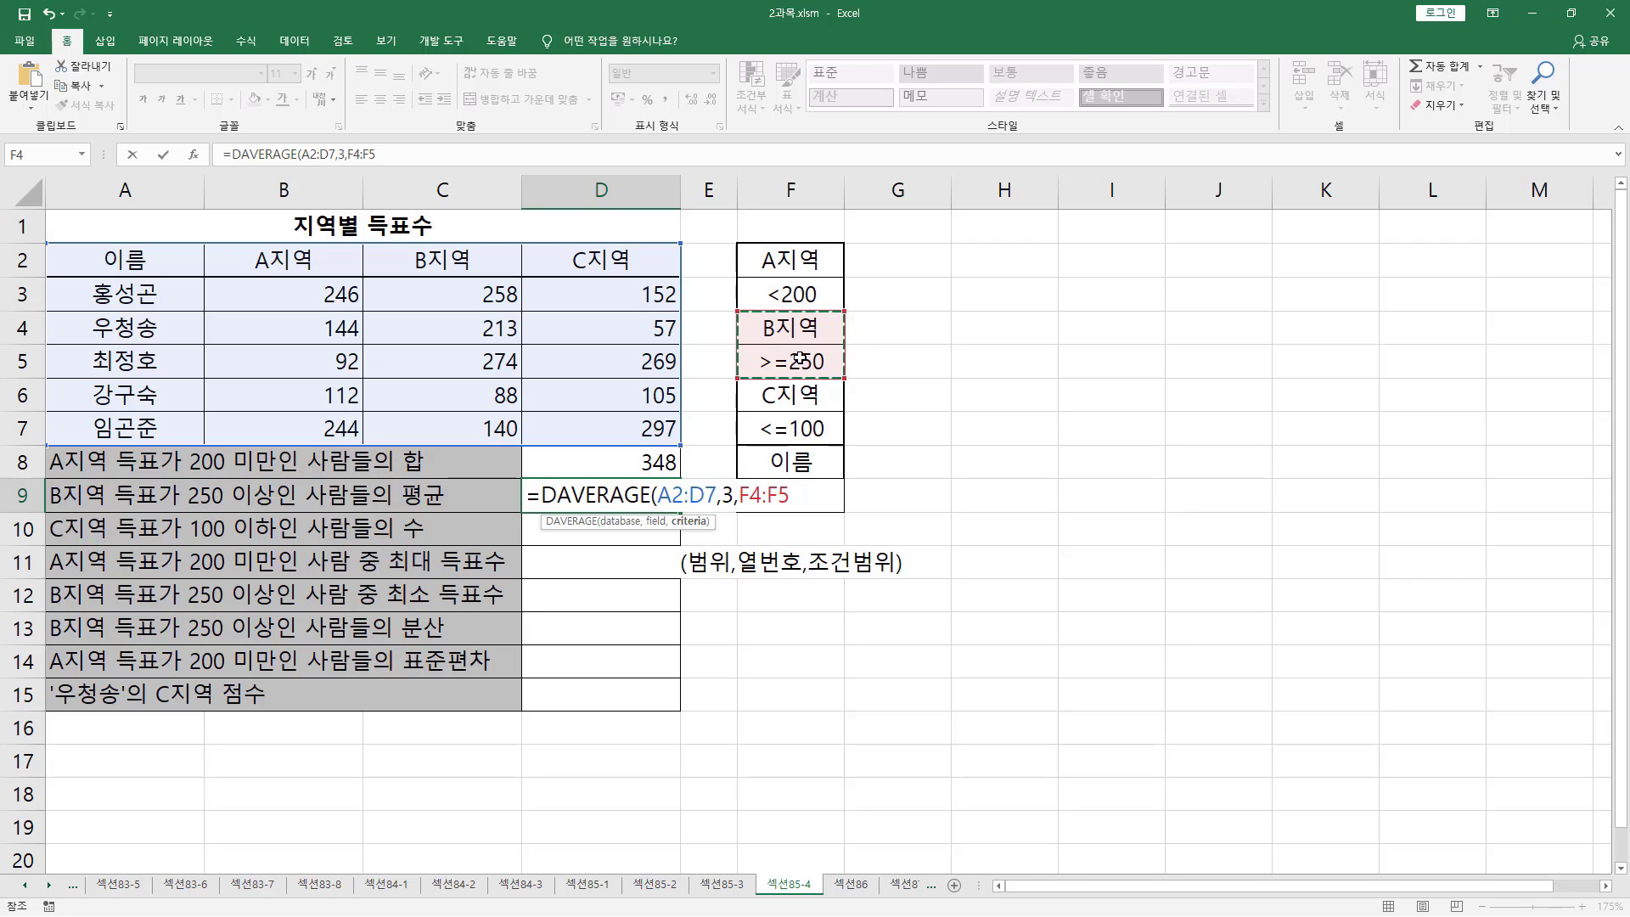
type(")")
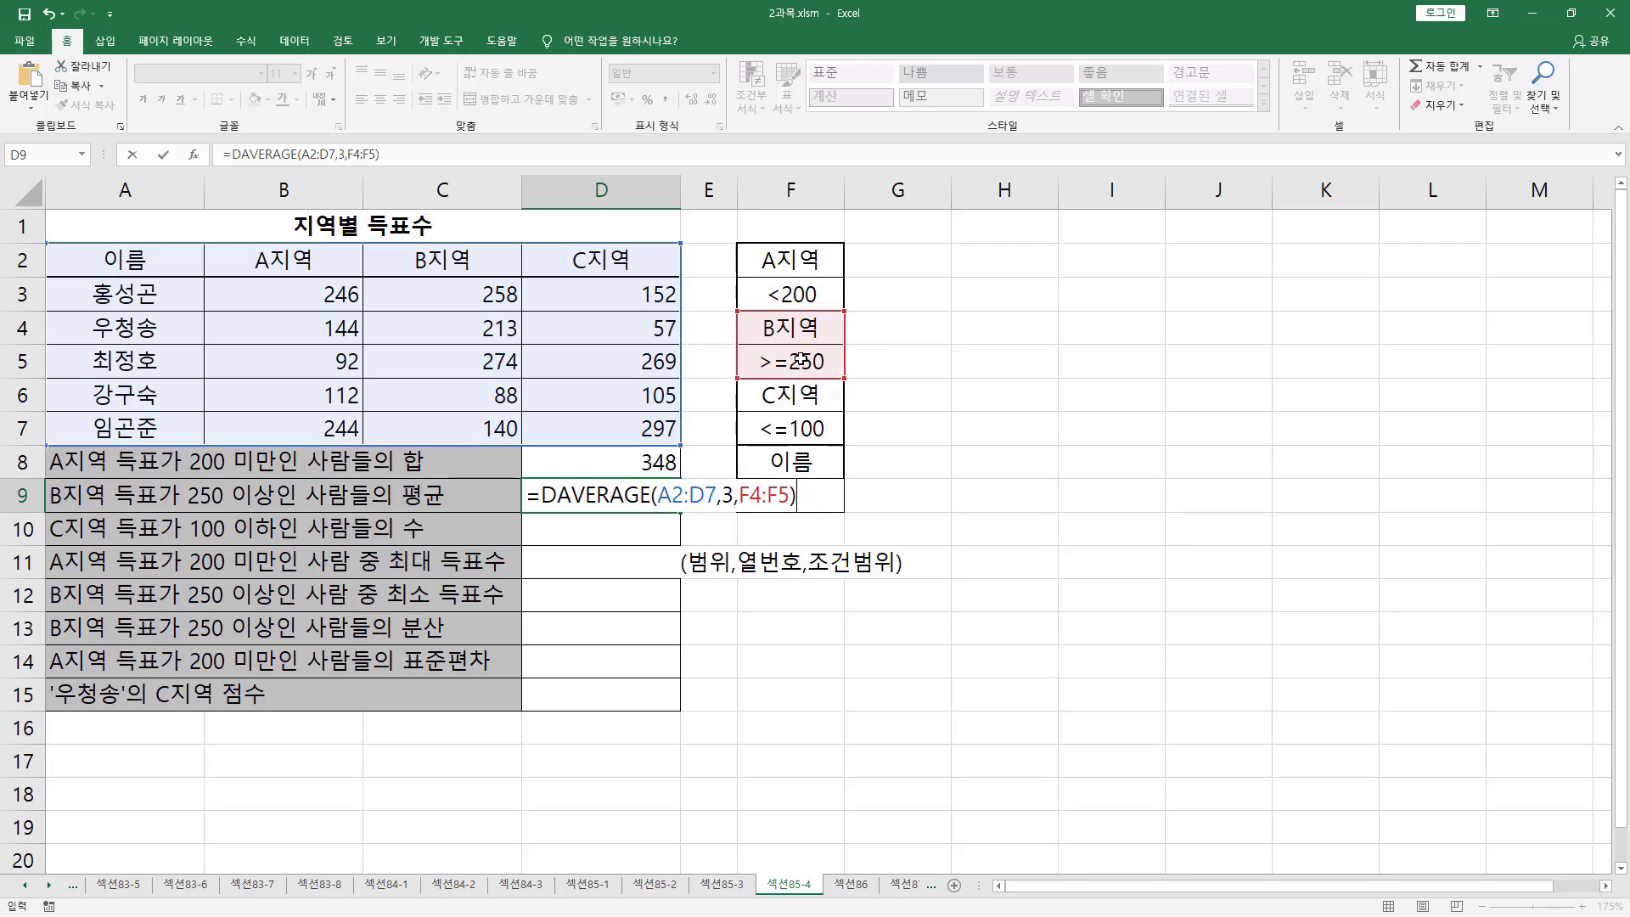
key("Return")
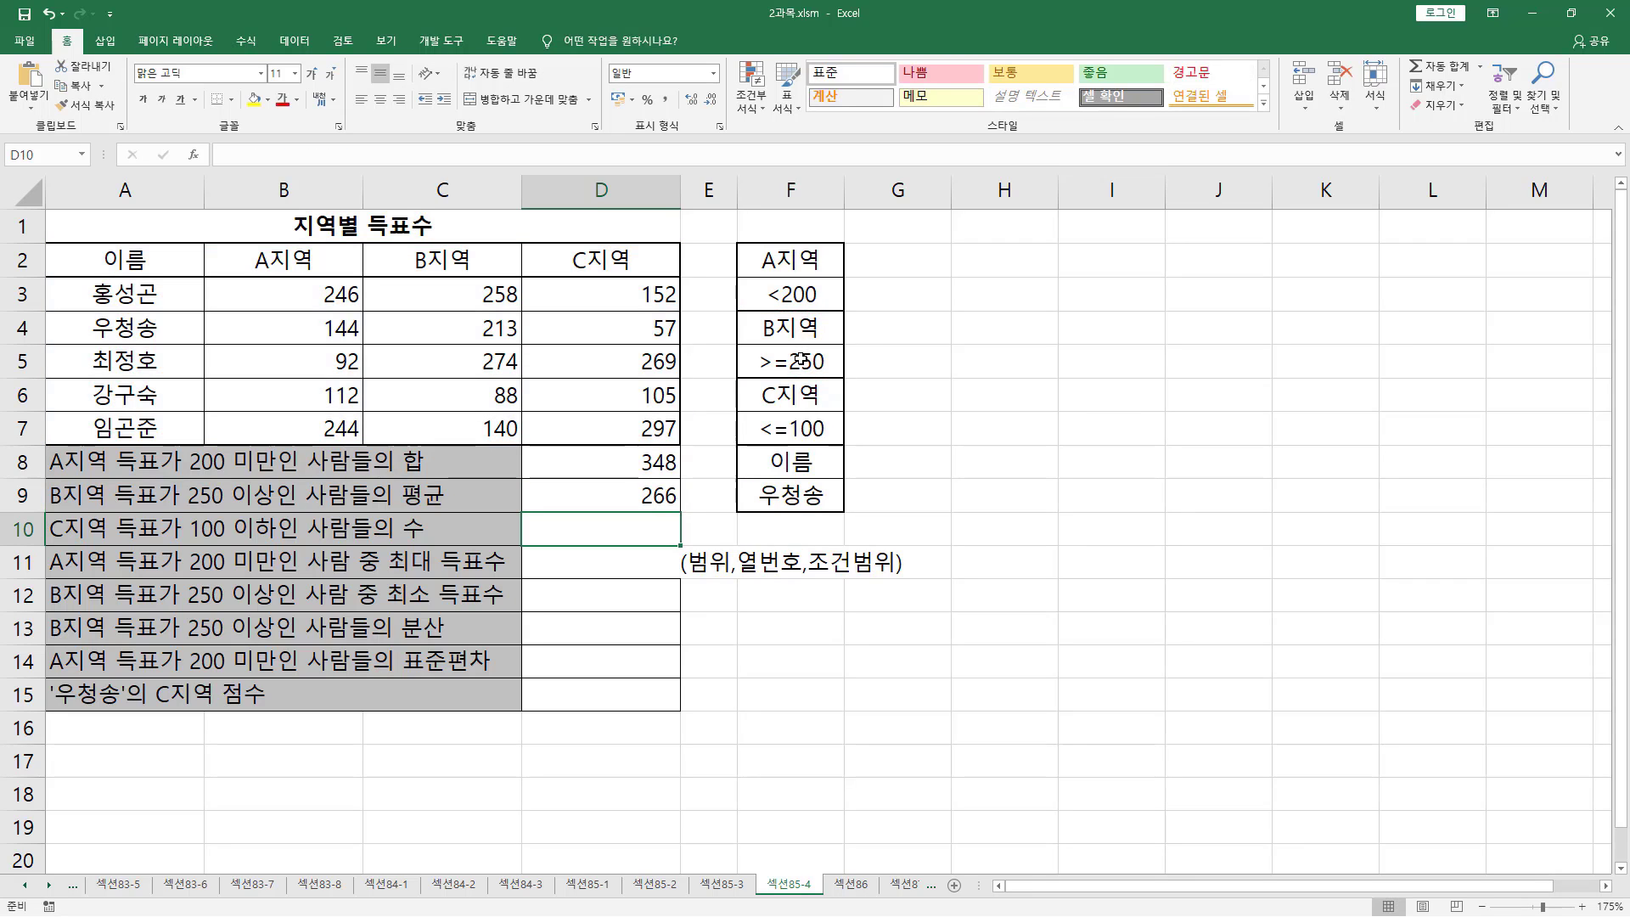
left_click(639, 499)
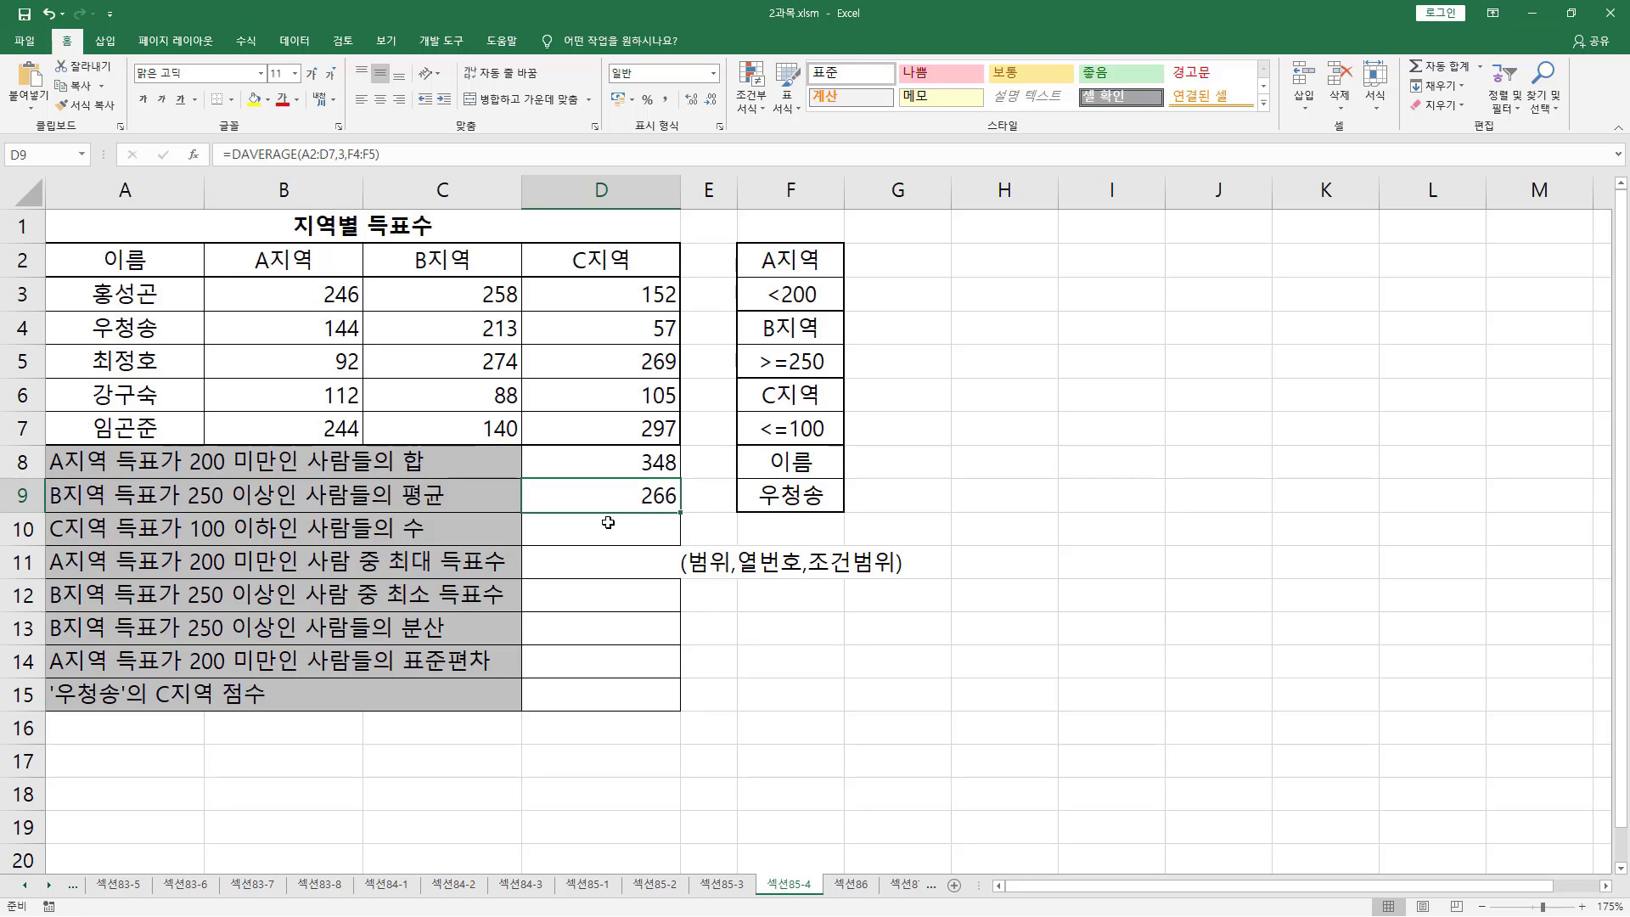
Step: Start a DCOUNT formula in D10 with database range A2:D7 and field number 4 for C지역
left_click(567, 531)
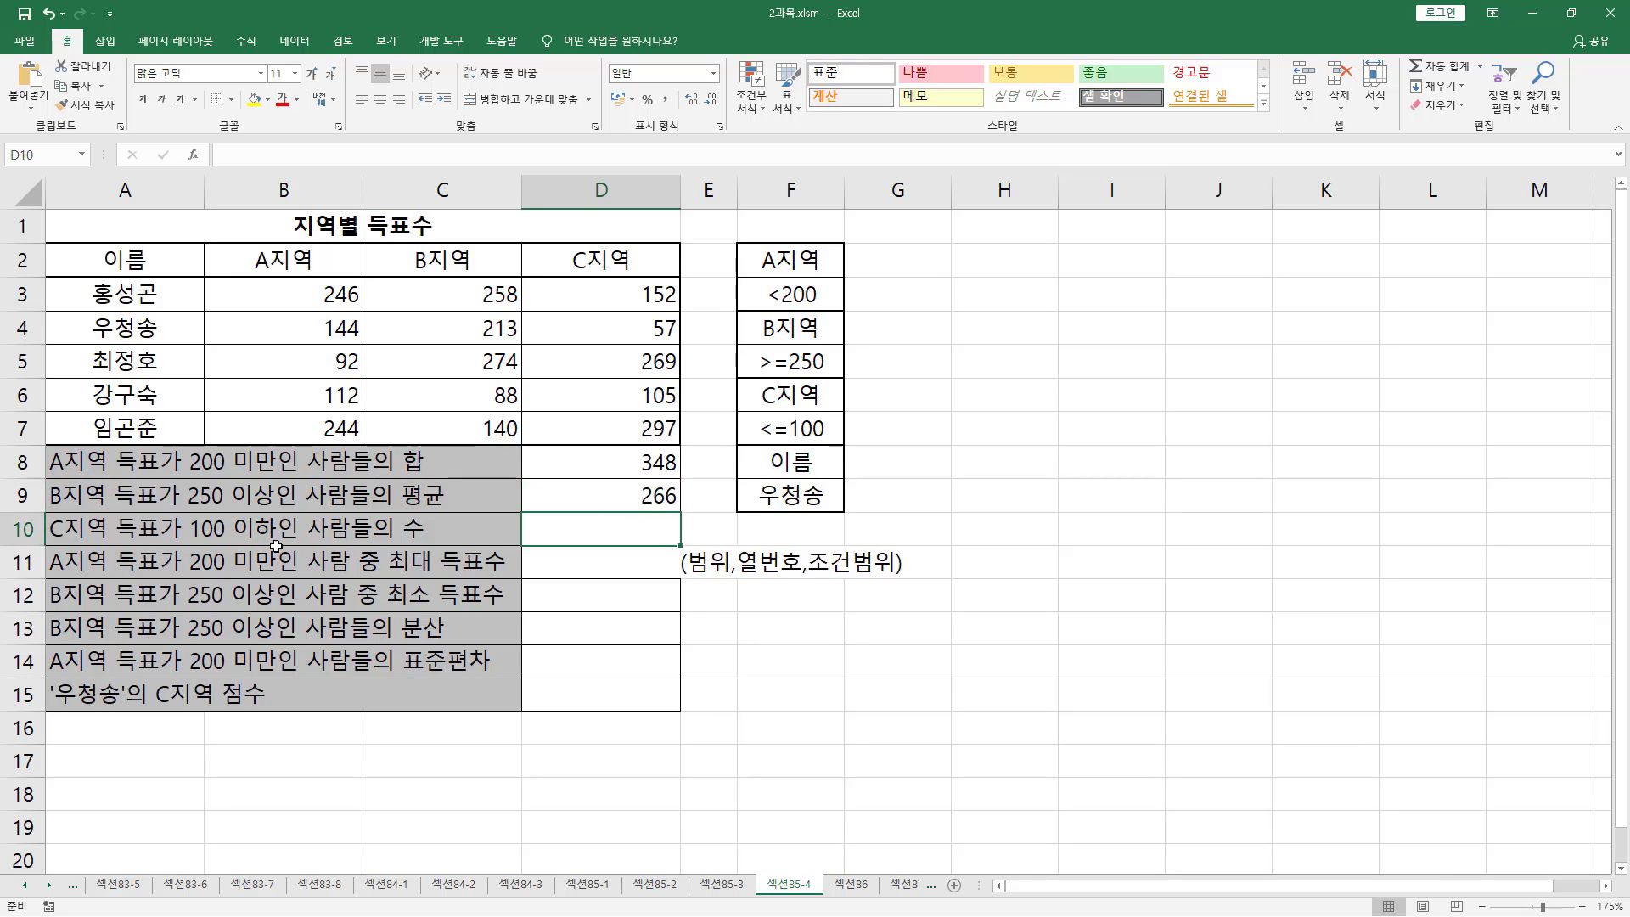
left_click_drag(49, 540, 433, 541)
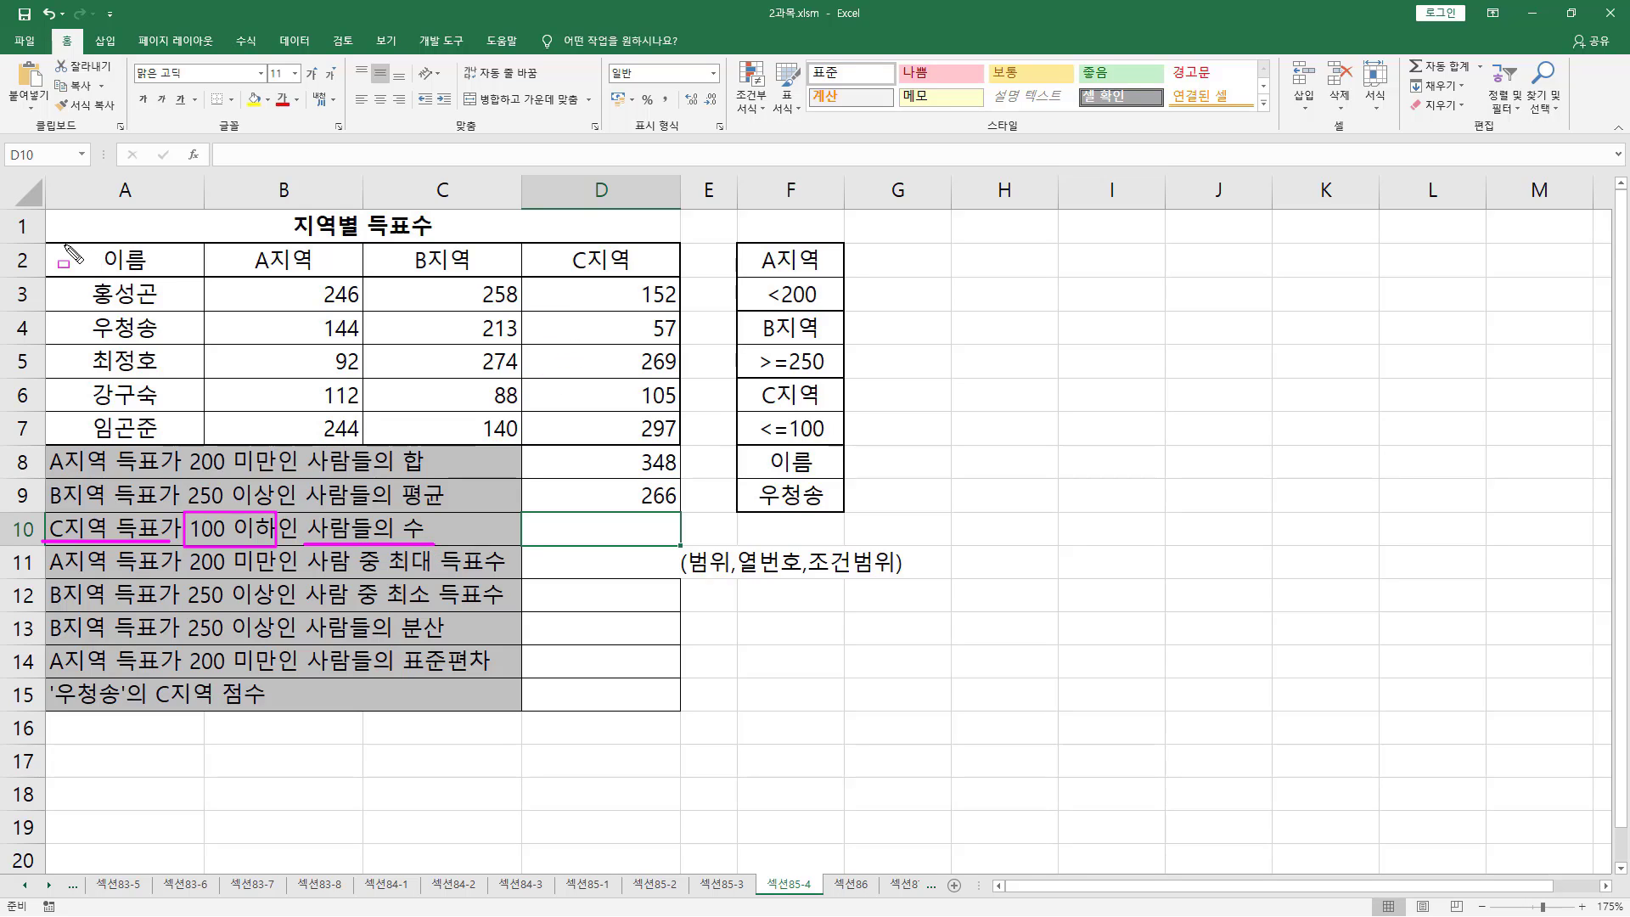
mouse_move(53, 244)
left_mouse_down()
mouse_move(51, 280)
mouse_move(672, 399)
mouse_move(672, 242)
left_mouse_up()
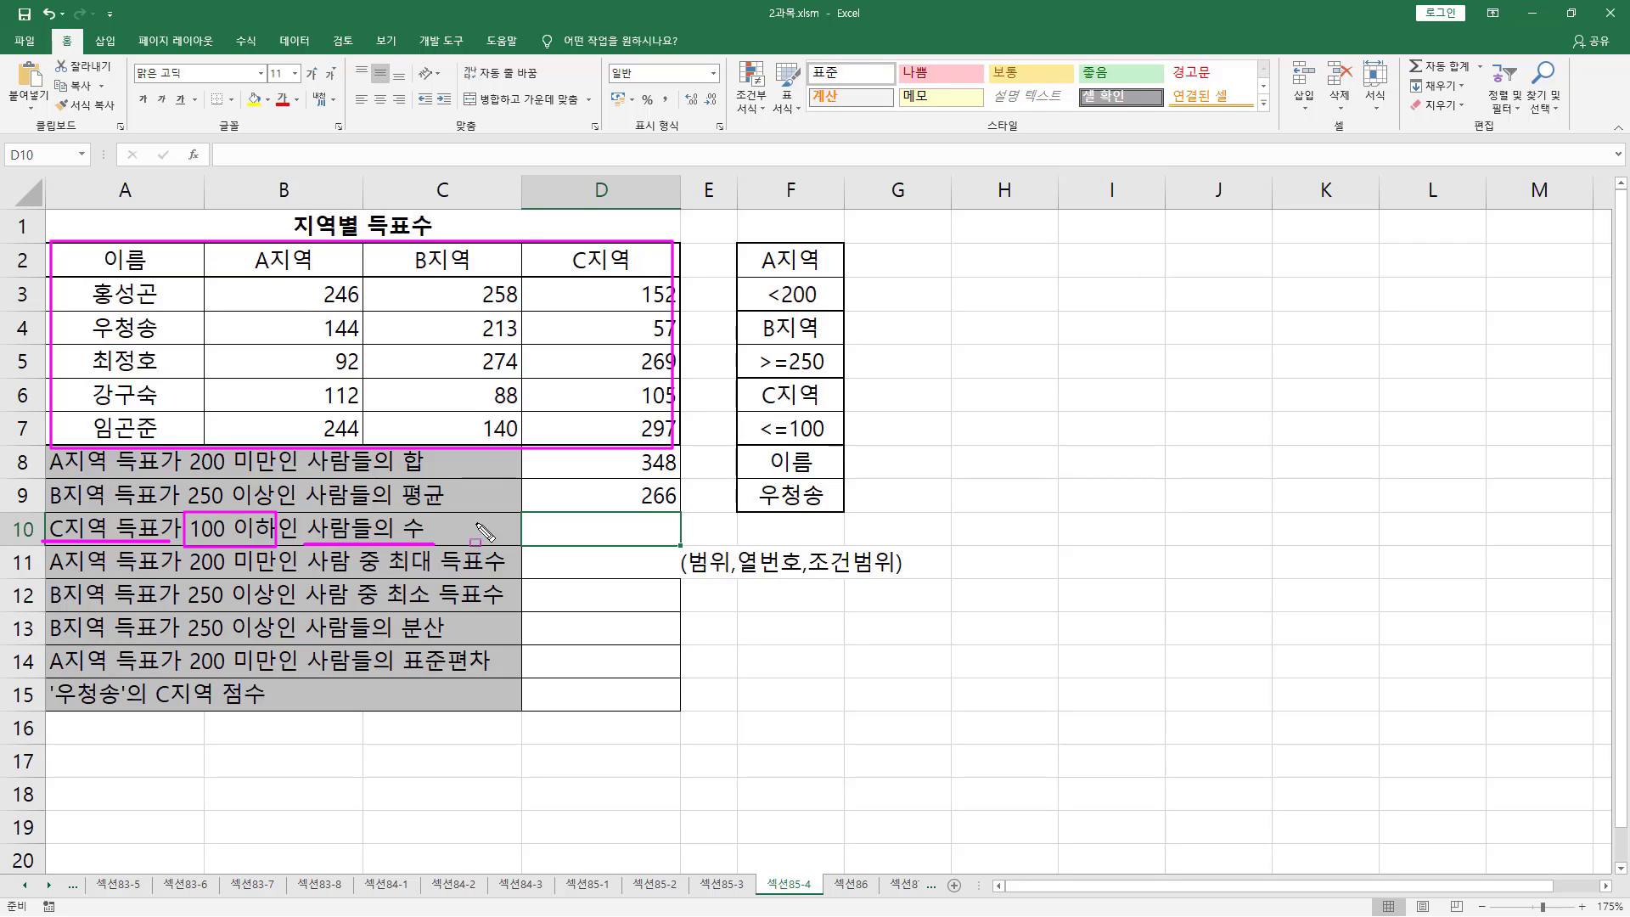
mouse_move(567, 272)
left_mouse_down()
mouse_move(634, 272)
mouse_move(647, 422)
mouse_move(678, 442)
left_mouse_up()
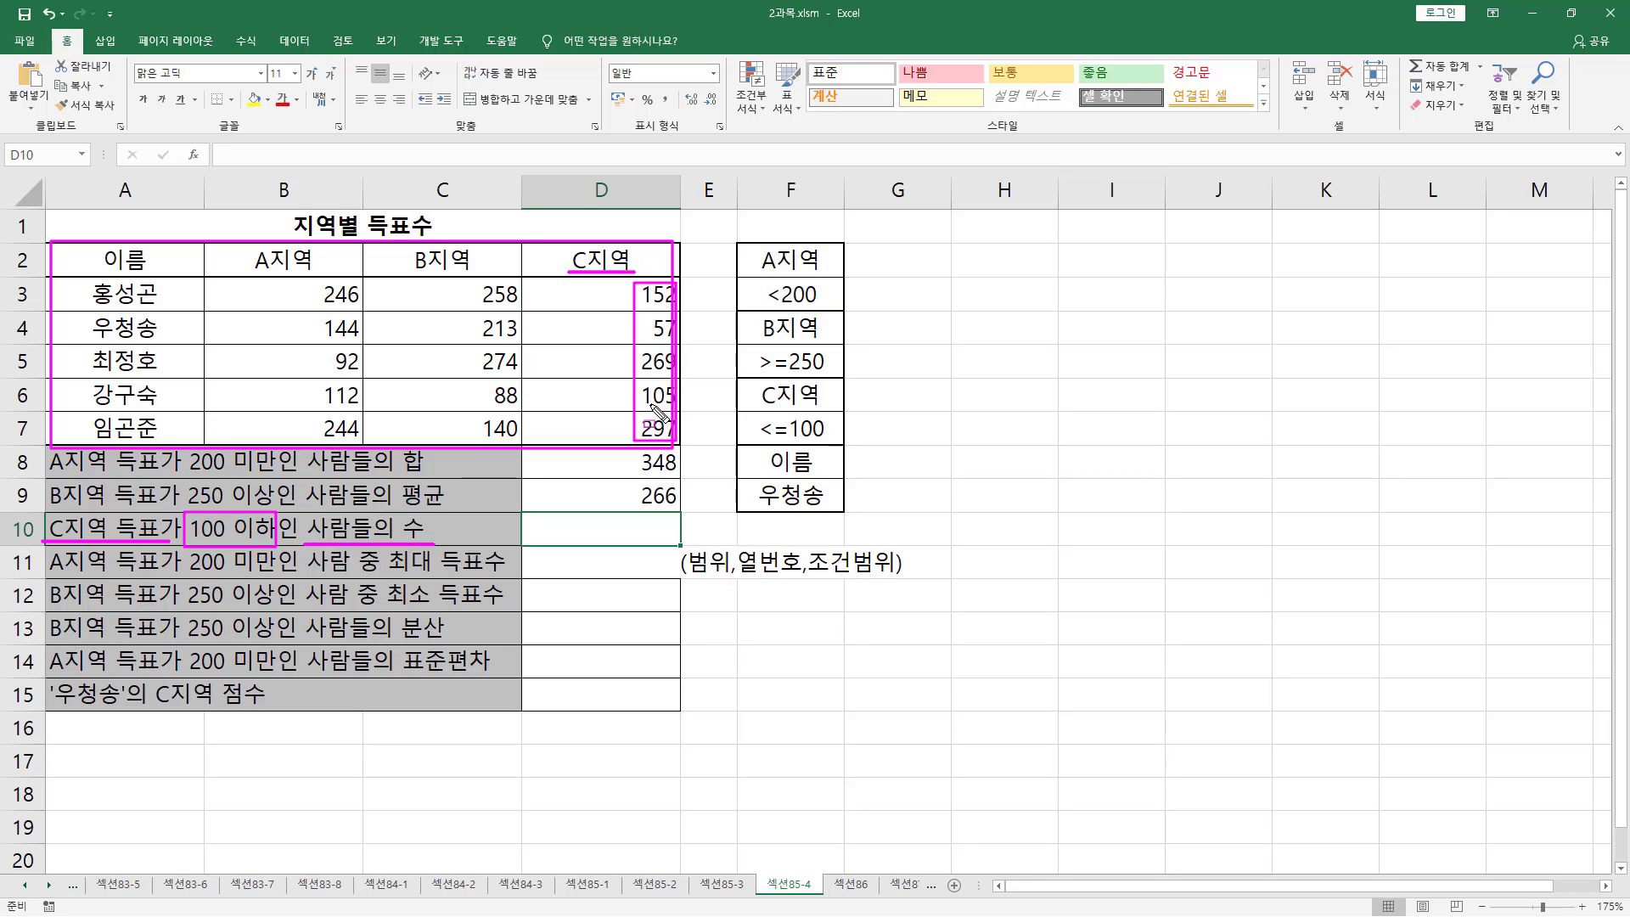
key("Escape")
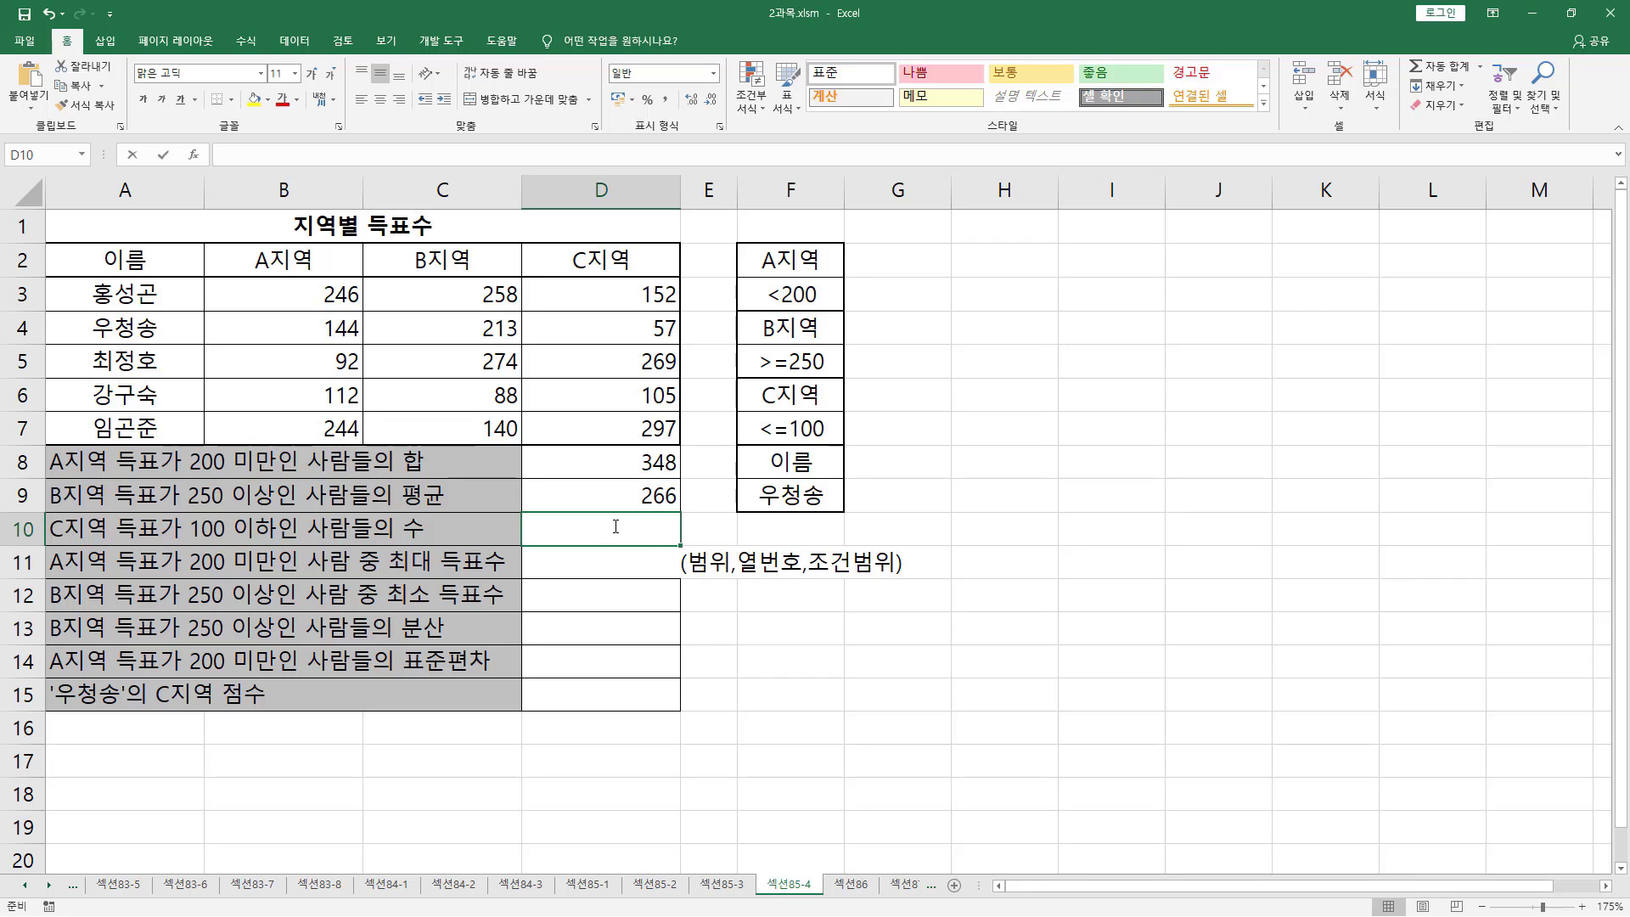
type("=dcount")
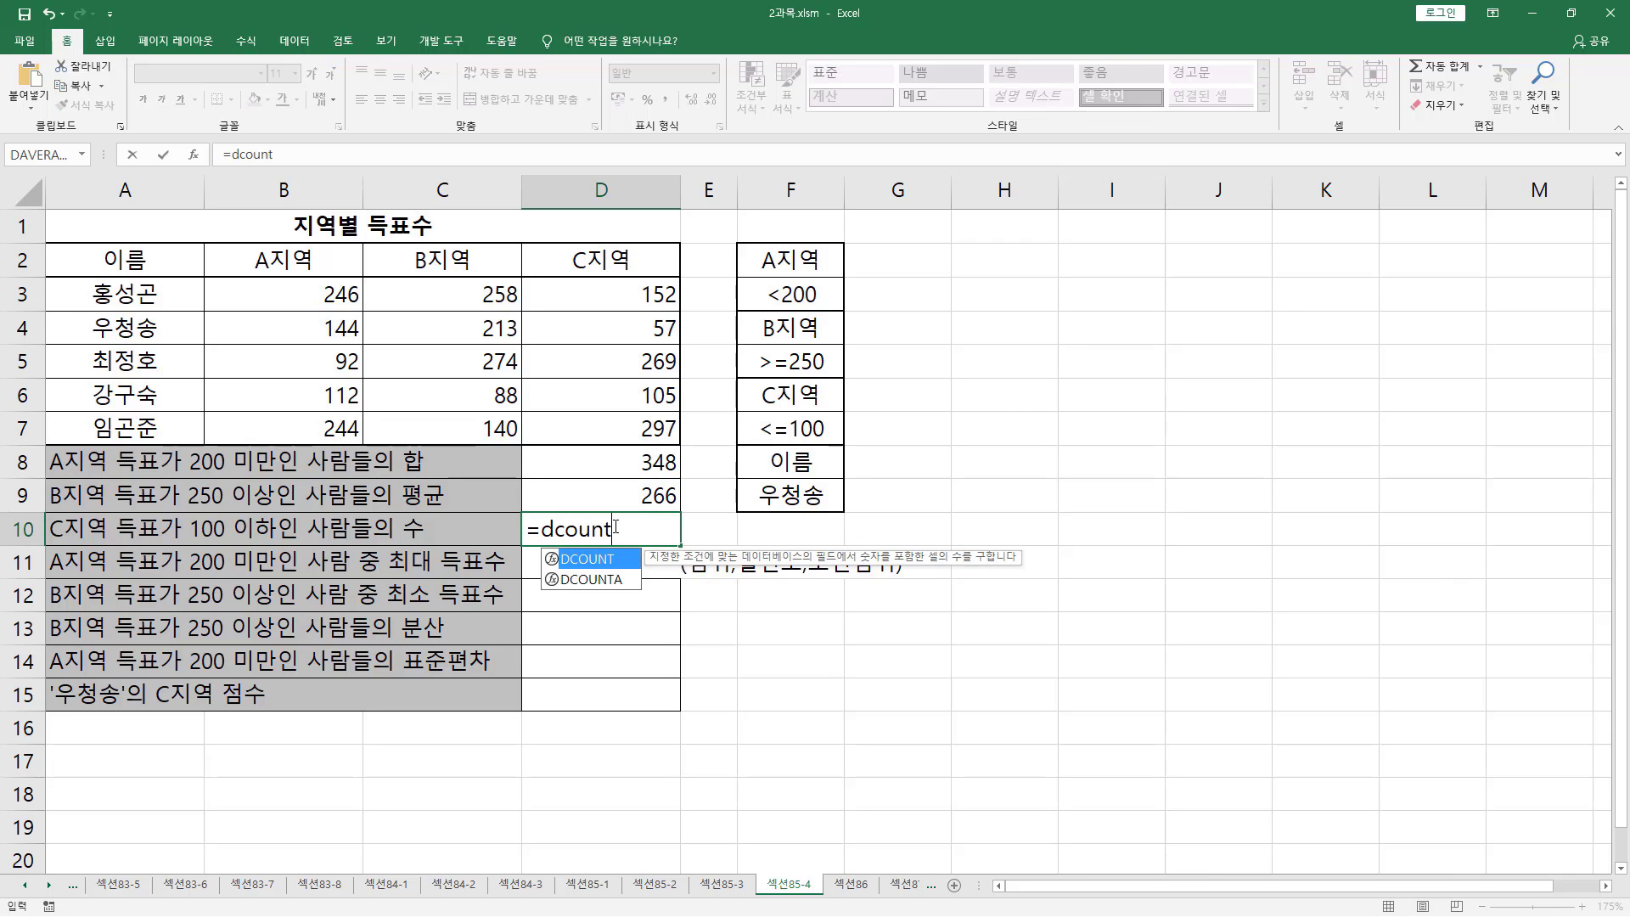
type("(")
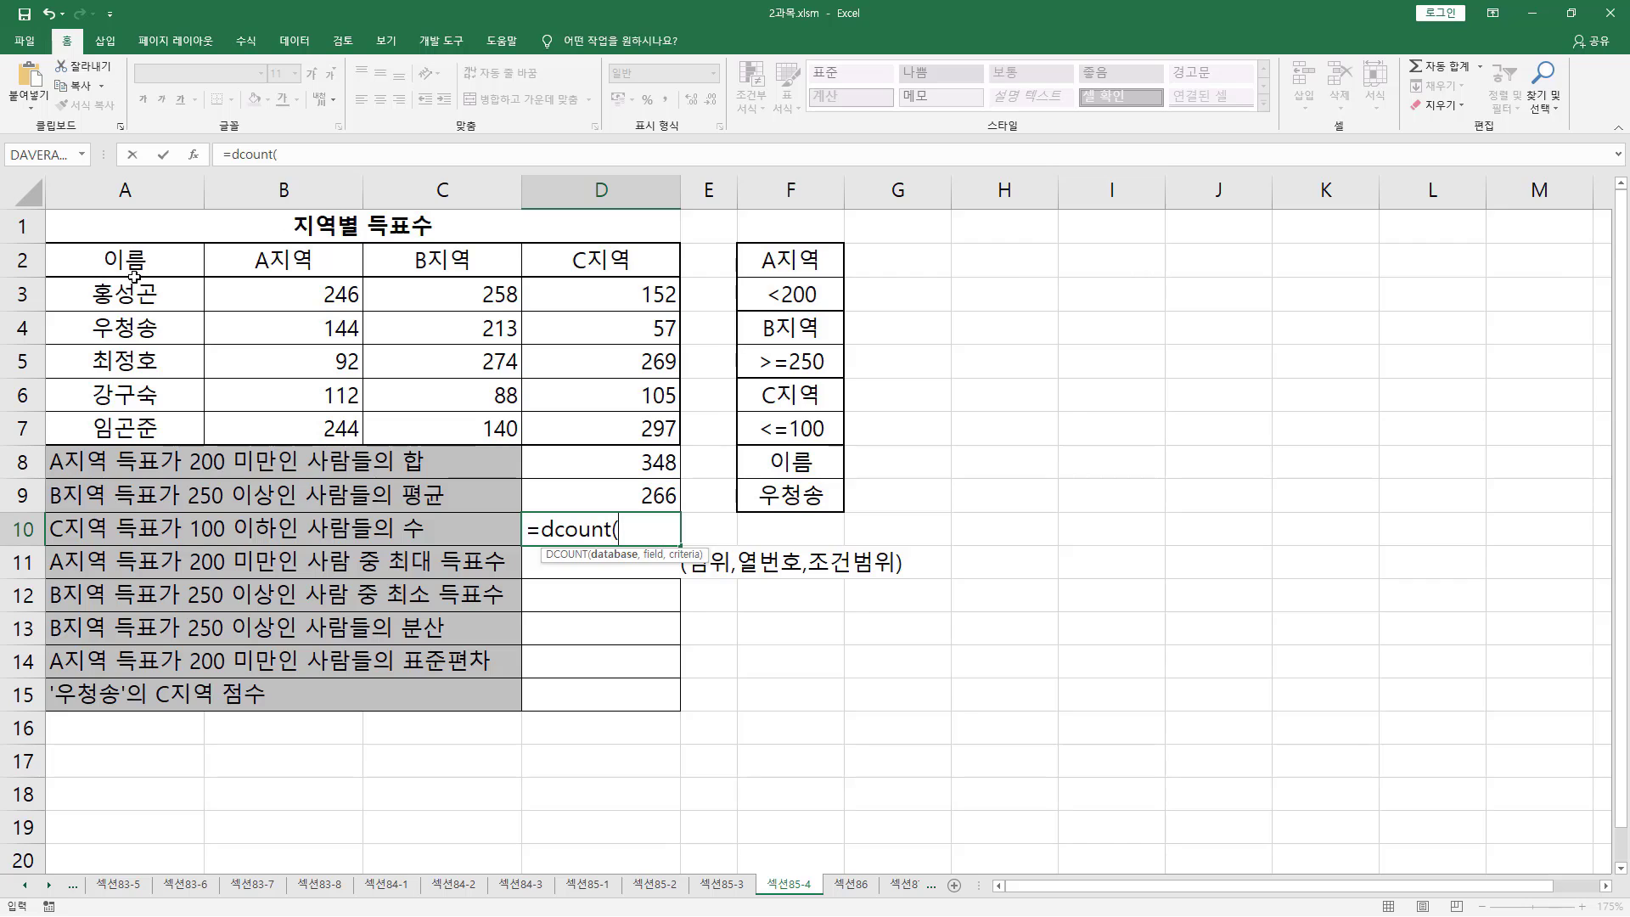
left_click_drag(134, 260, 580, 450)
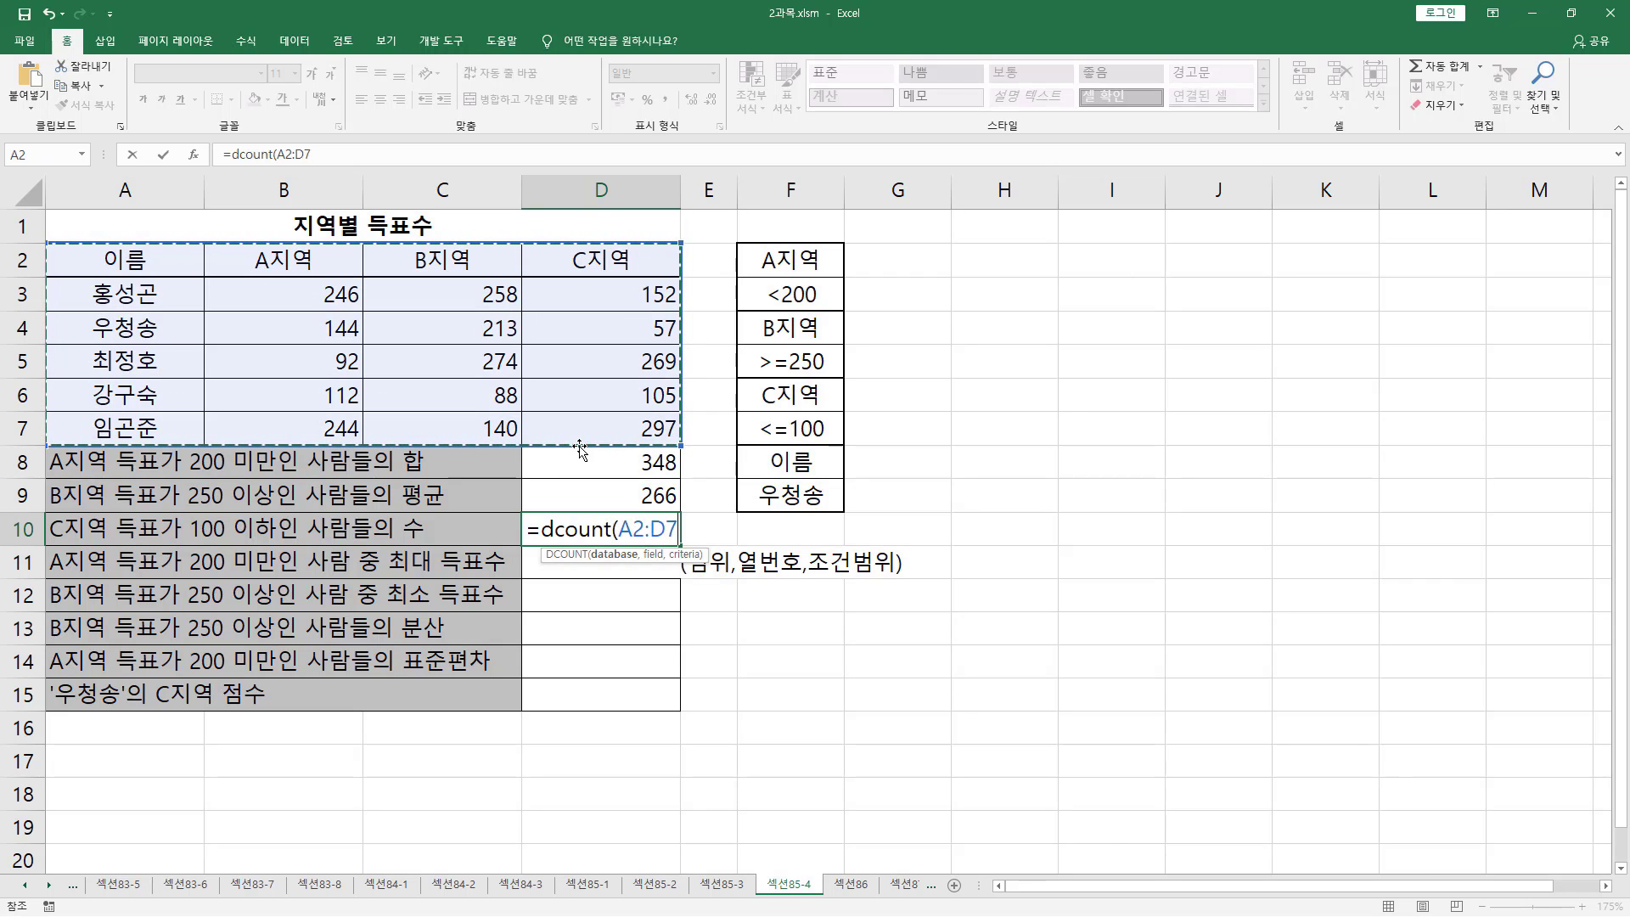
type(",")
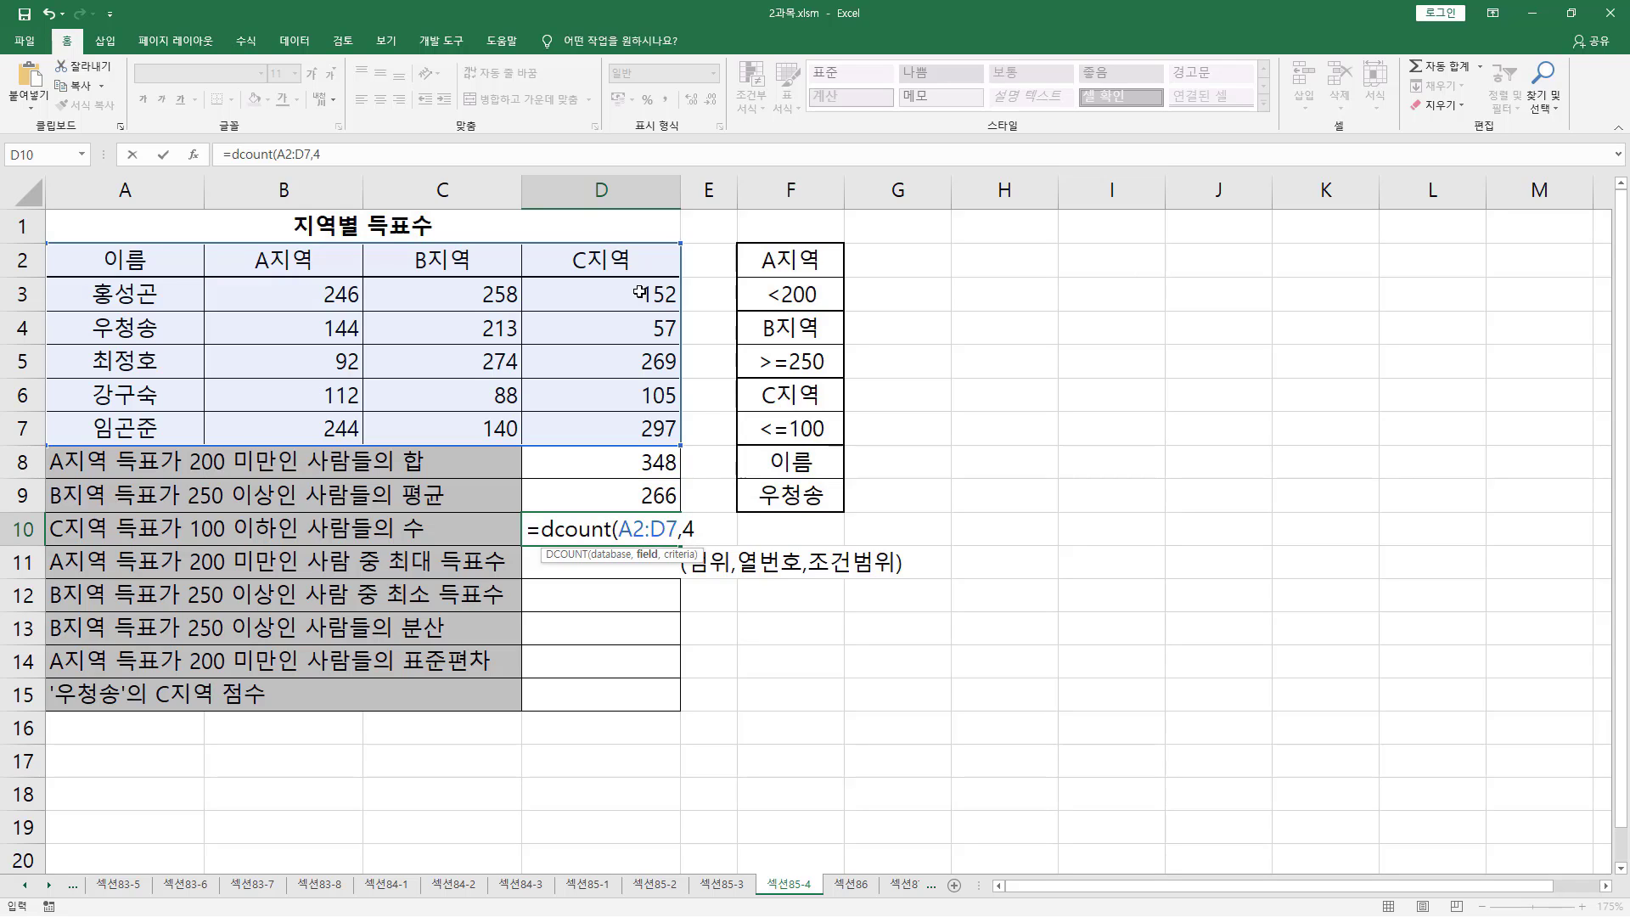
type("4,")
Step: Finish the D10 count formula with criteria range F6:F7 to count people with C지역 votes of 100 or fewer
mouse_move(51, 541)
left_mouse_down()
mouse_move(275, 541)
mouse_move(281, 517)
left_mouse_up()
mouse_move(743, 379)
left_mouse_down()
mouse_move(836, 442)
mouse_move(798, 399)
mouse_move(803, 430)
mouse_move(813, 416)
left_mouse_up()
key("Escape")
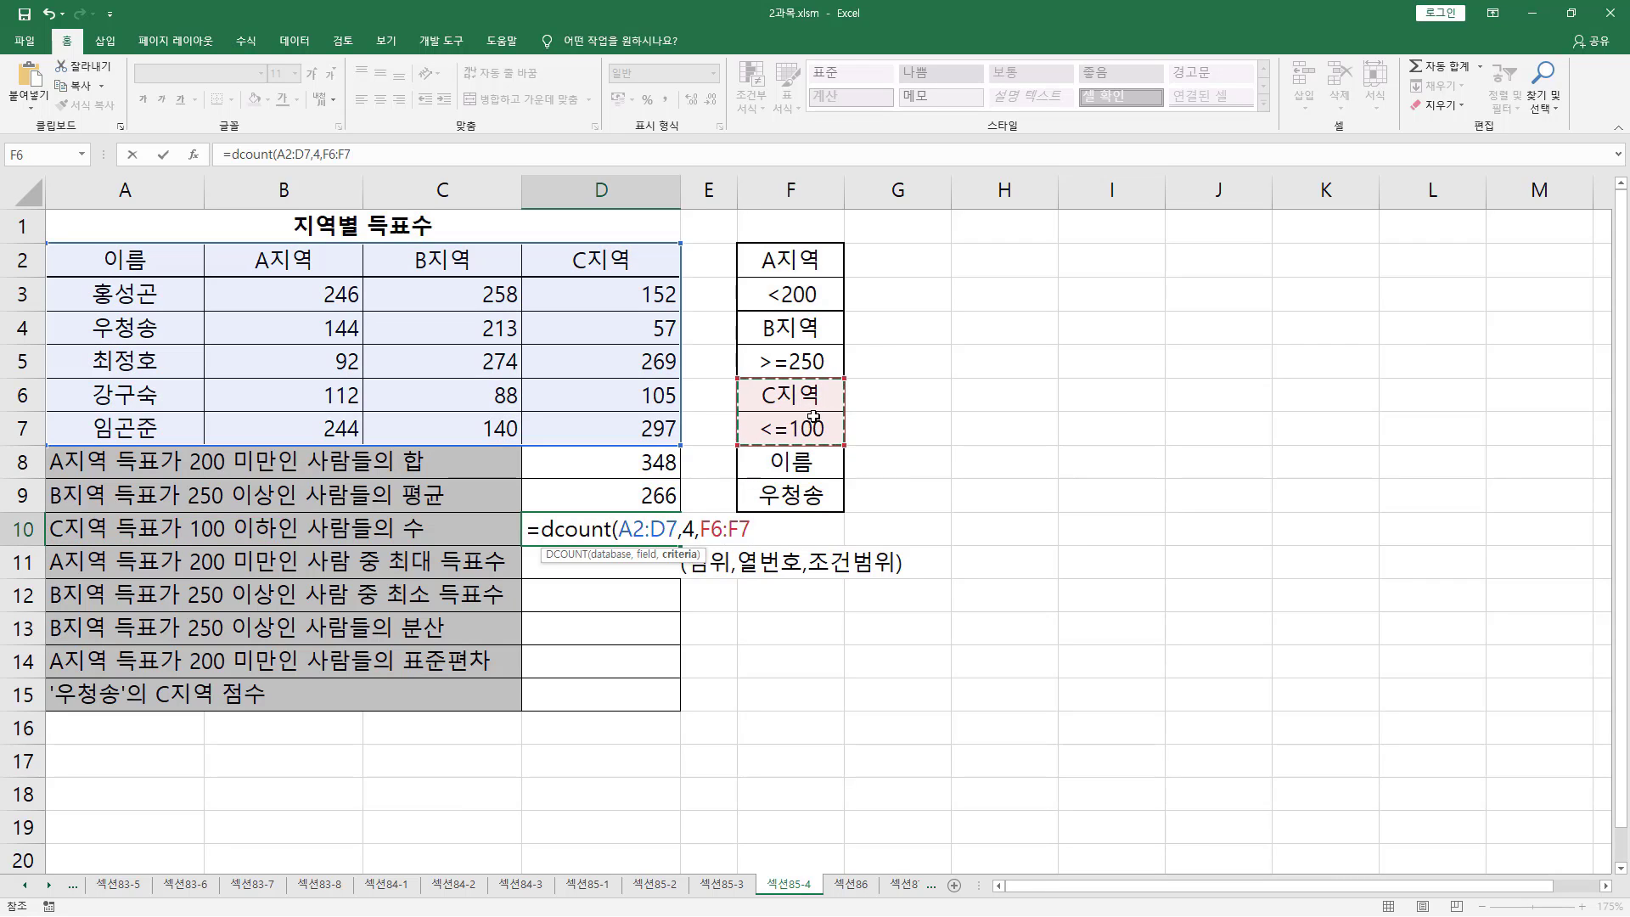
type(")")
key("Return")
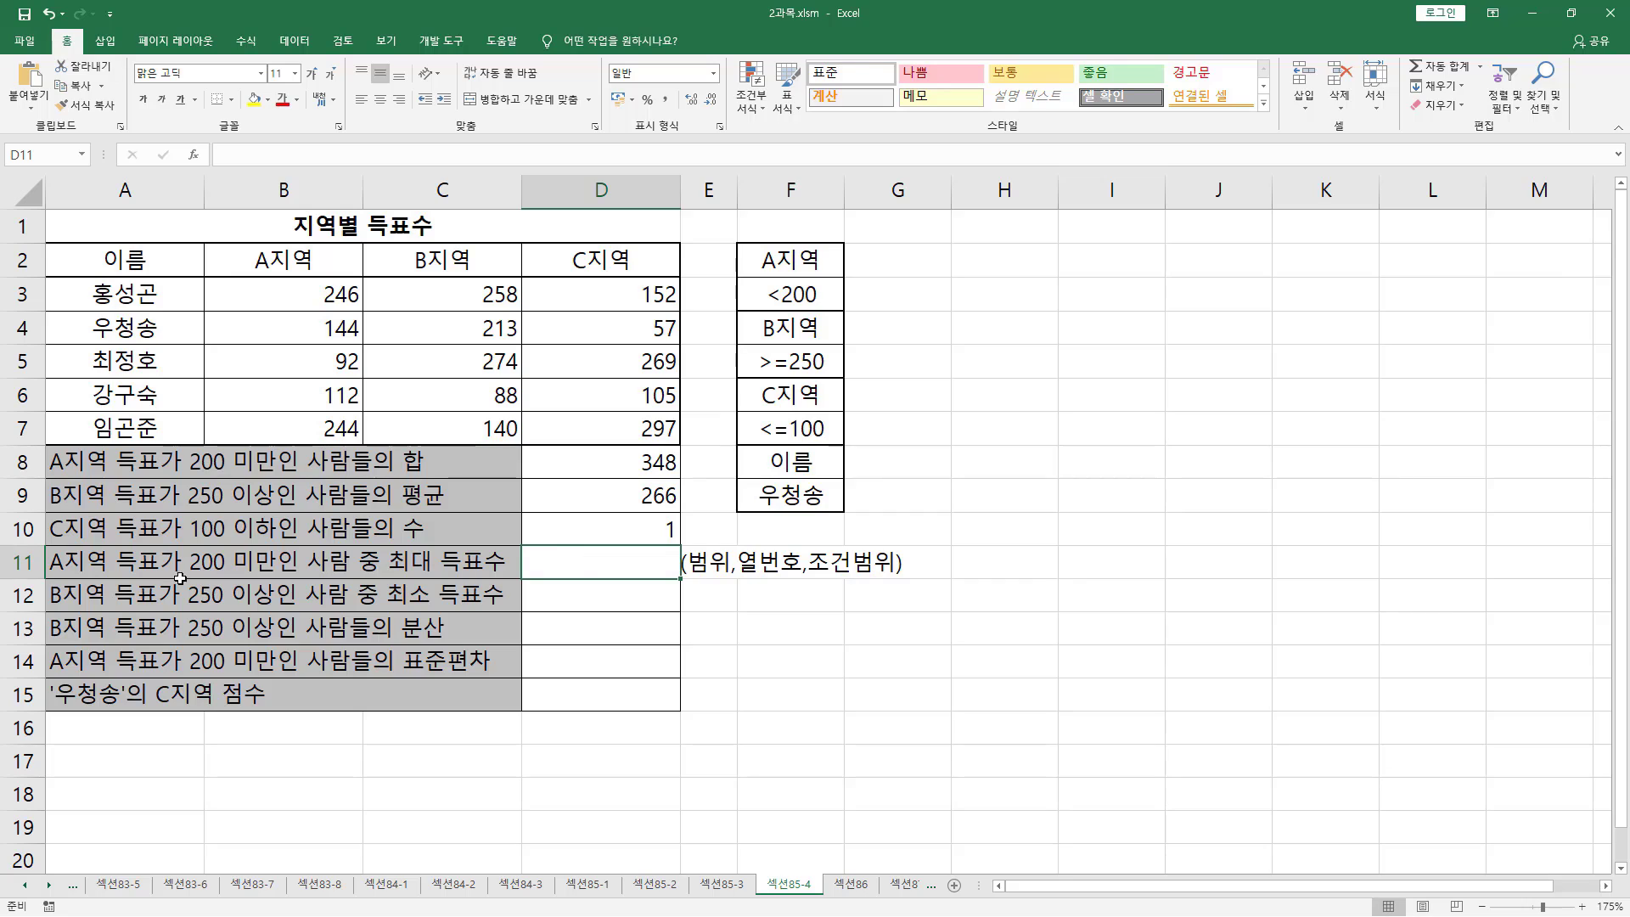
Step: Start a DMAX formula in D11 with A2:D7 as the database range
mouse_move(49, 574)
left_mouse_down()
mouse_move(159, 576)
mouse_move(195, 552)
mouse_move(297, 579)
mouse_move(505, 575)
left_mouse_up()
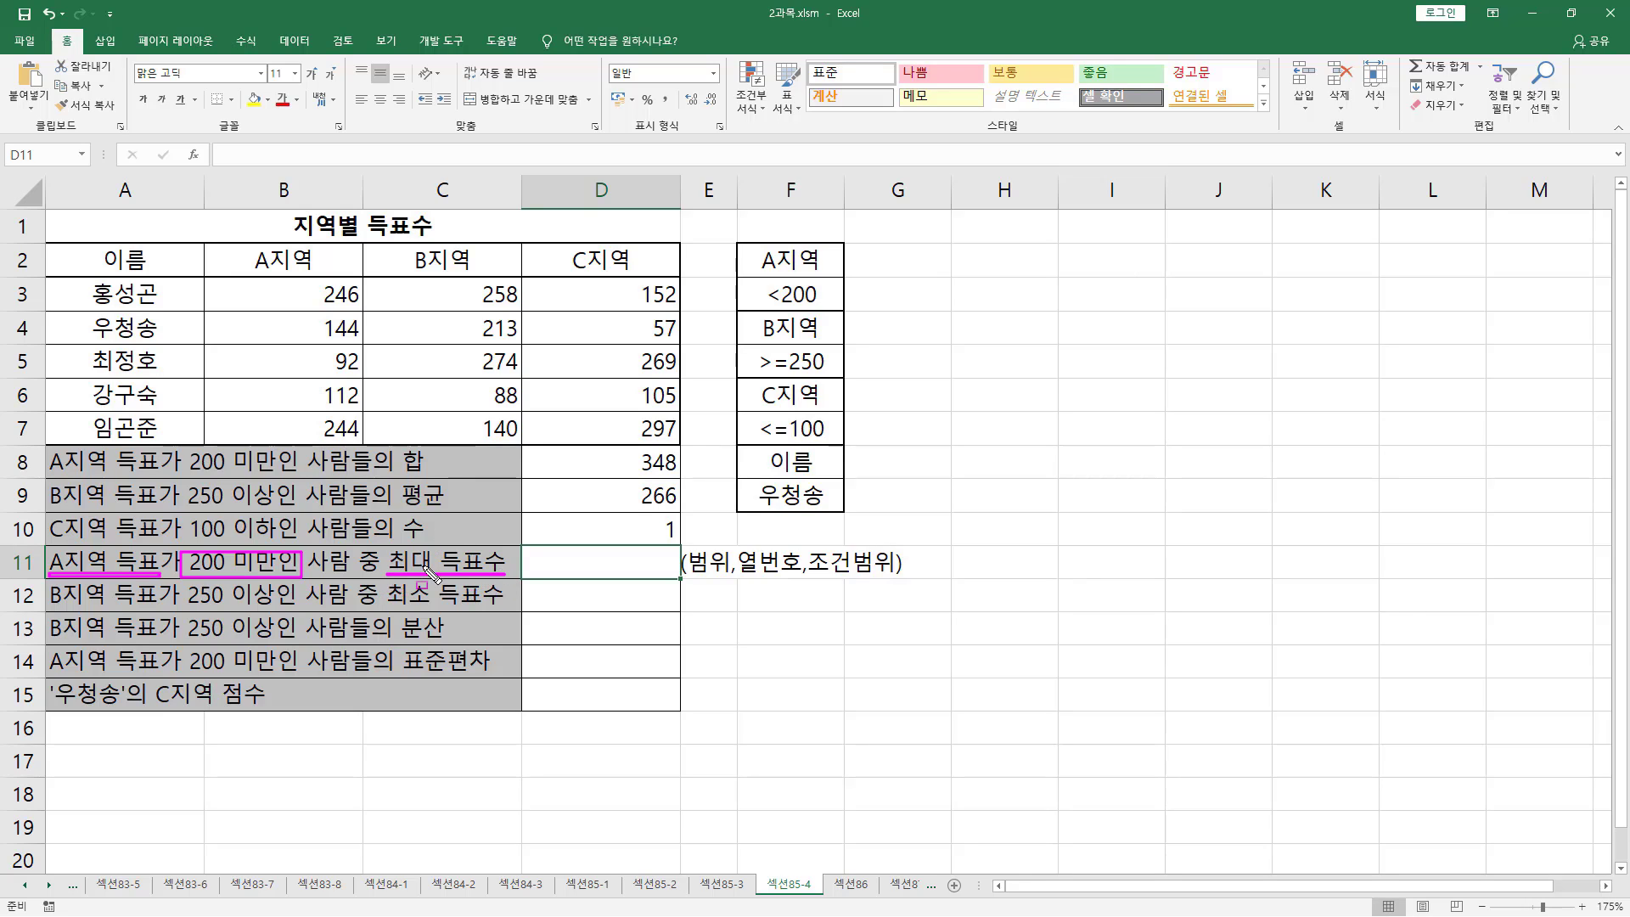
key("Escape")
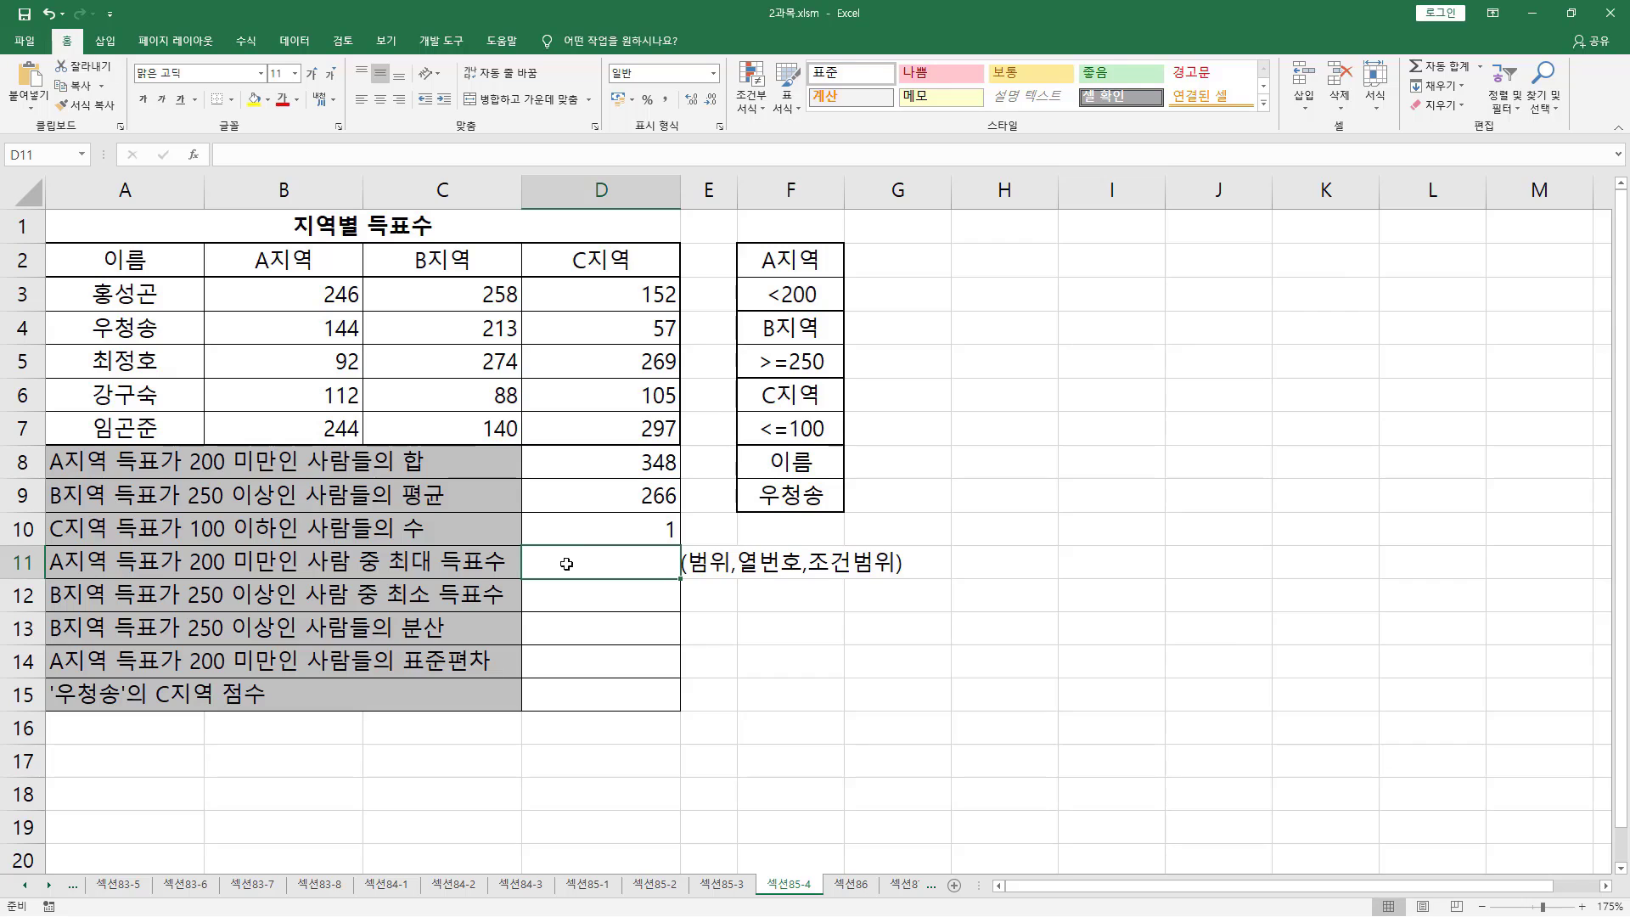
type("=")
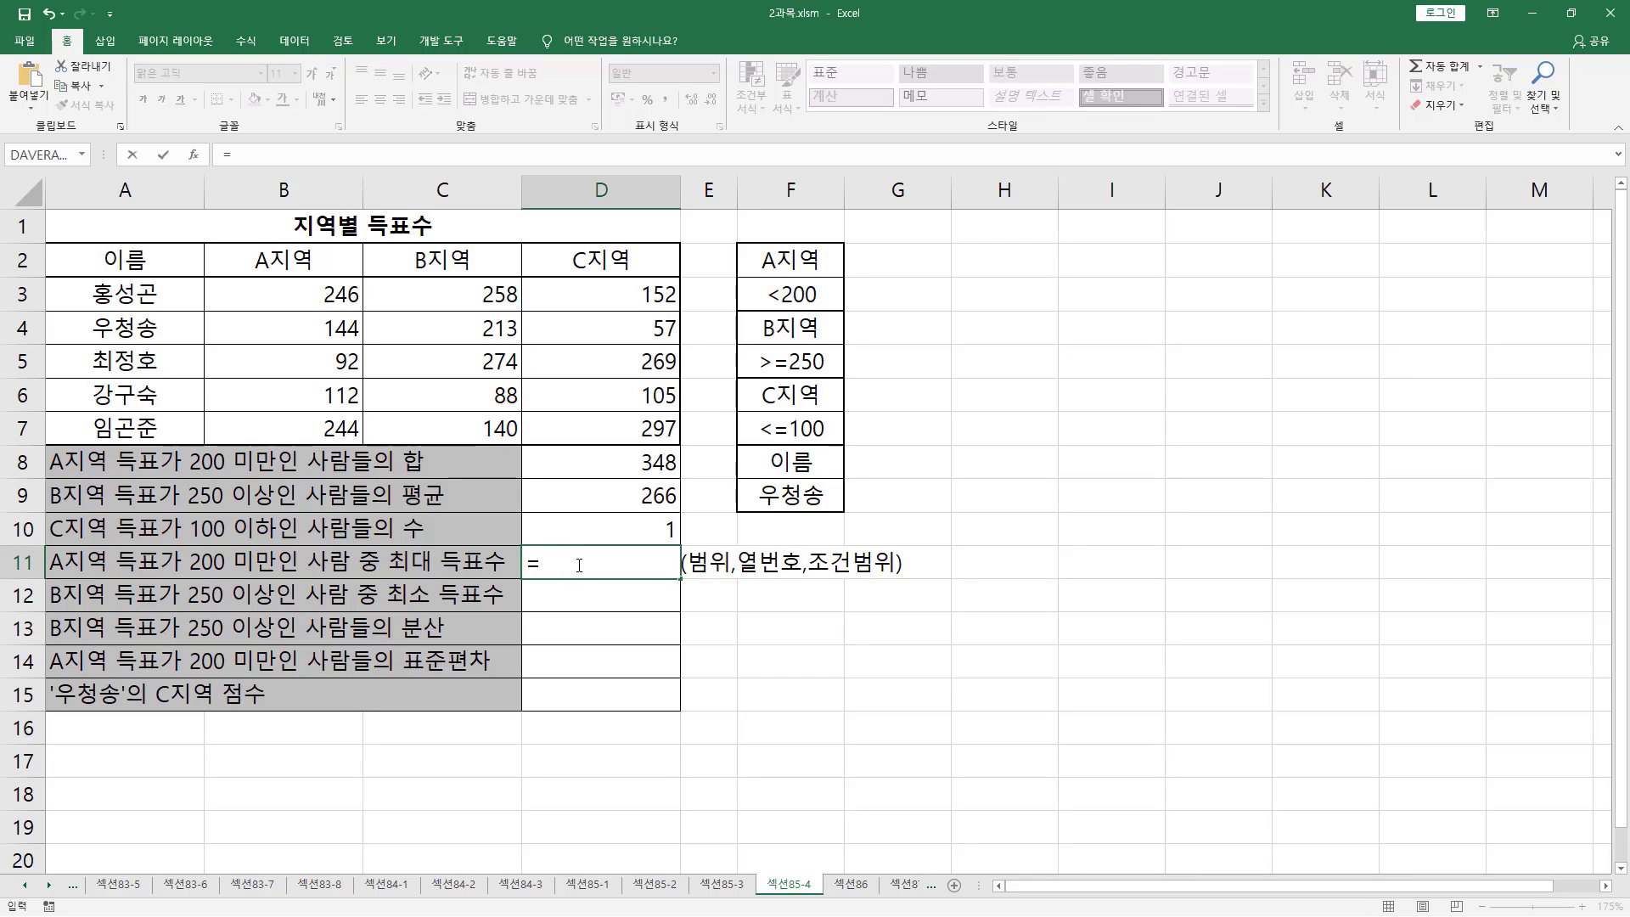
type("dmax")
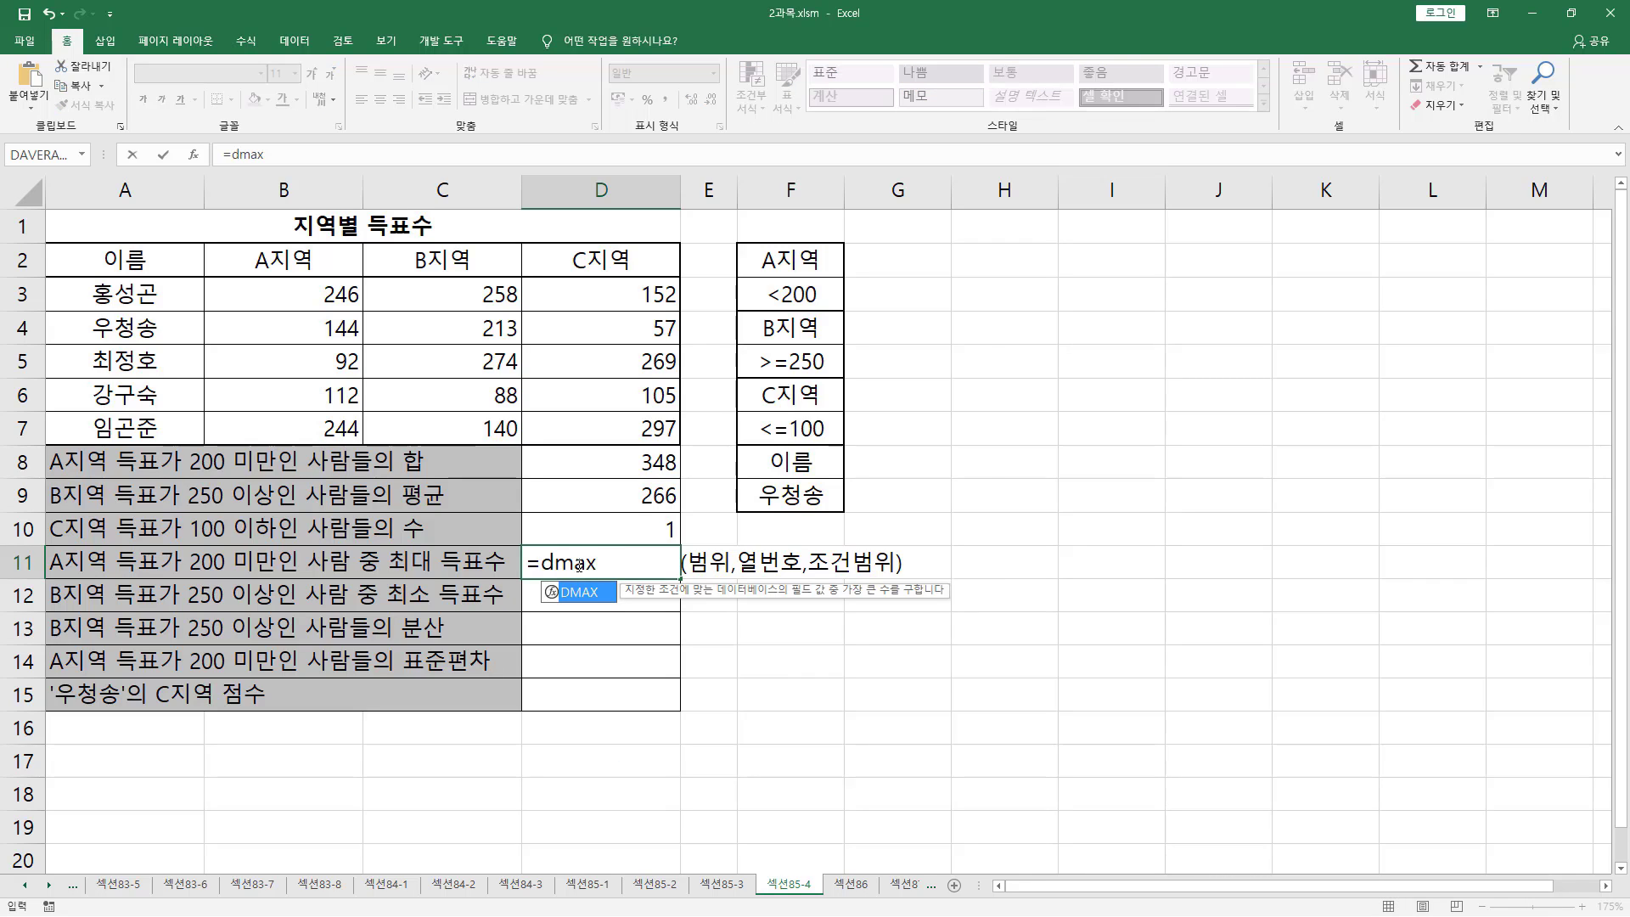
type("(")
left_click_drag(137, 276, 573, 415)
type(",")
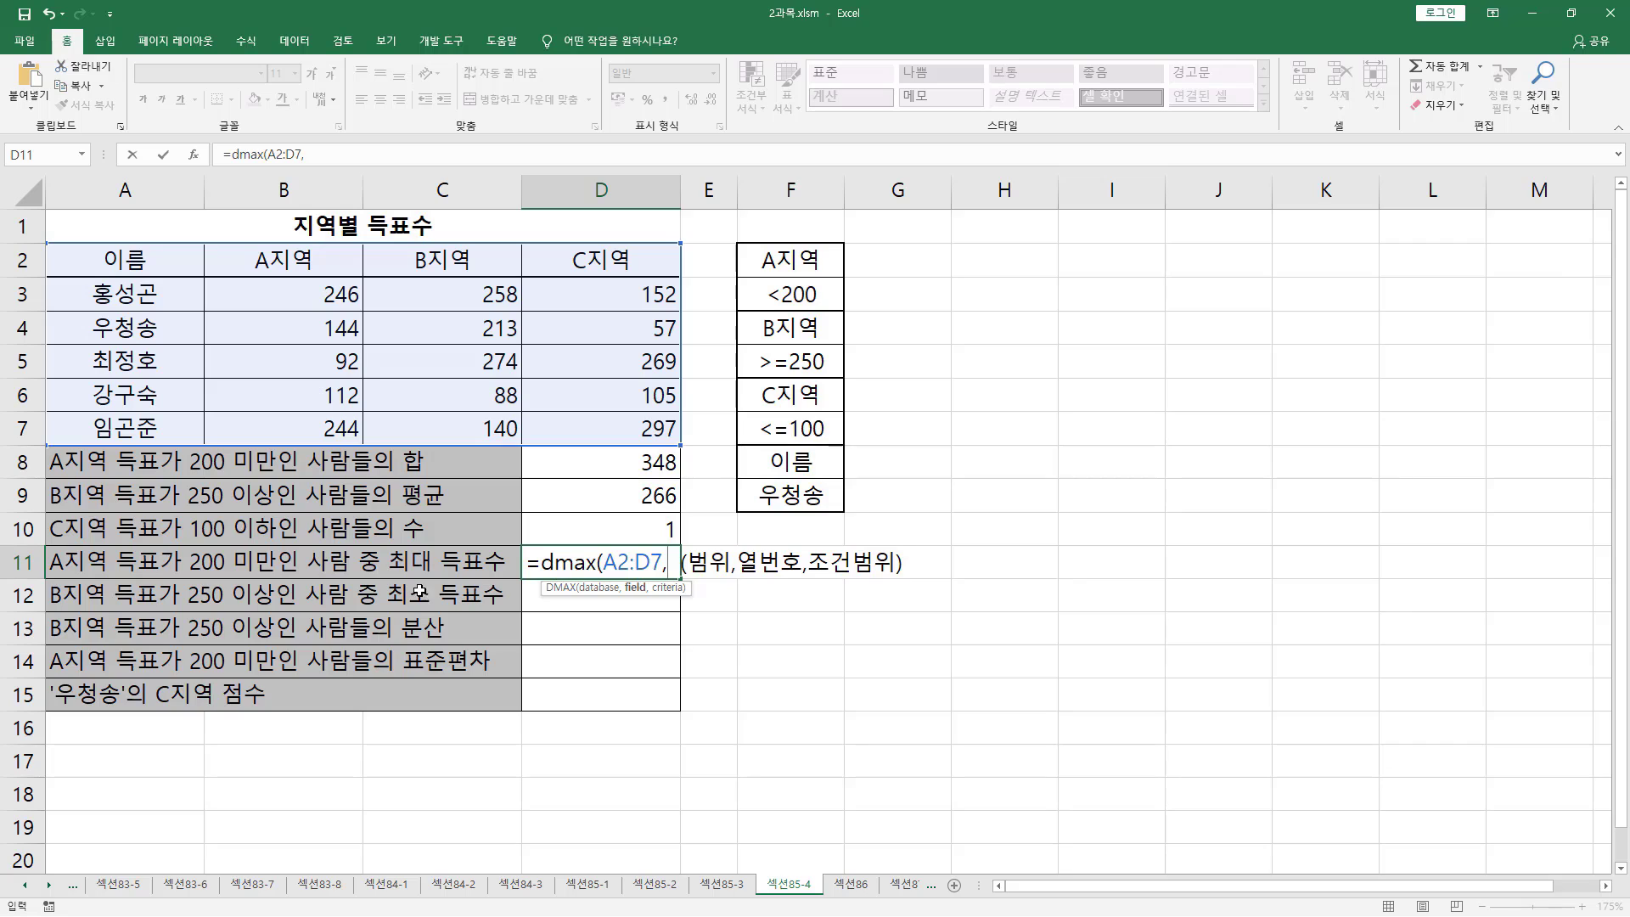
Step: Complete D11 as =DMAX(A2:D7,2,F2:F3) to find the highest A지역 vote count among those under 200
left_click_drag(51, 575, 164, 576)
left_click_drag(382, 546, 516, 577)
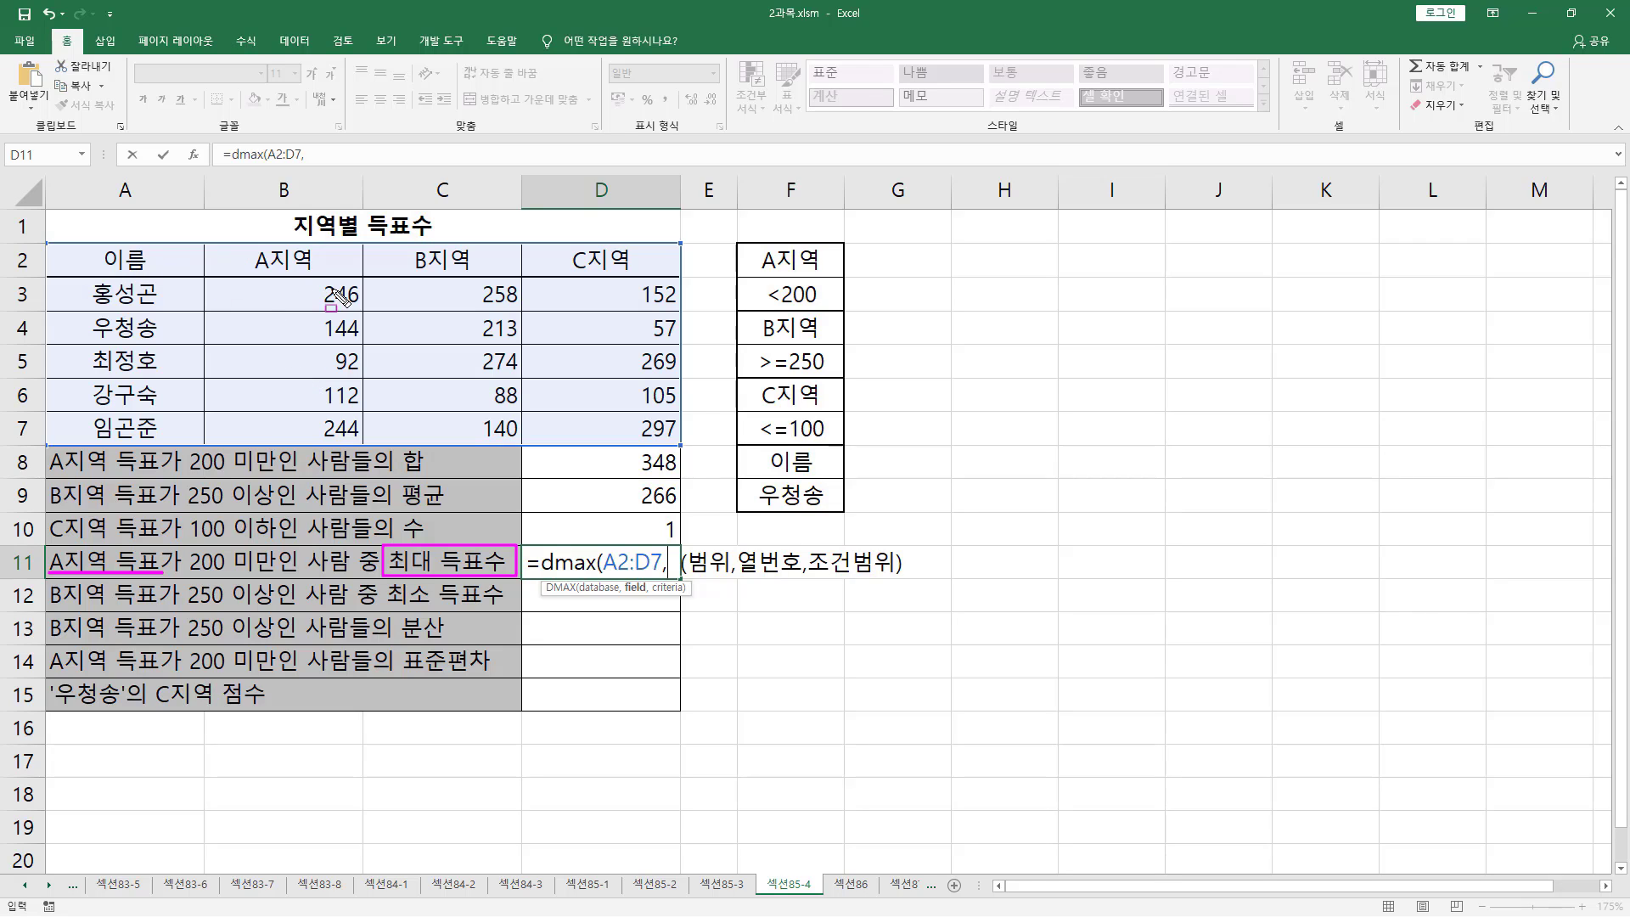
key("Escape")
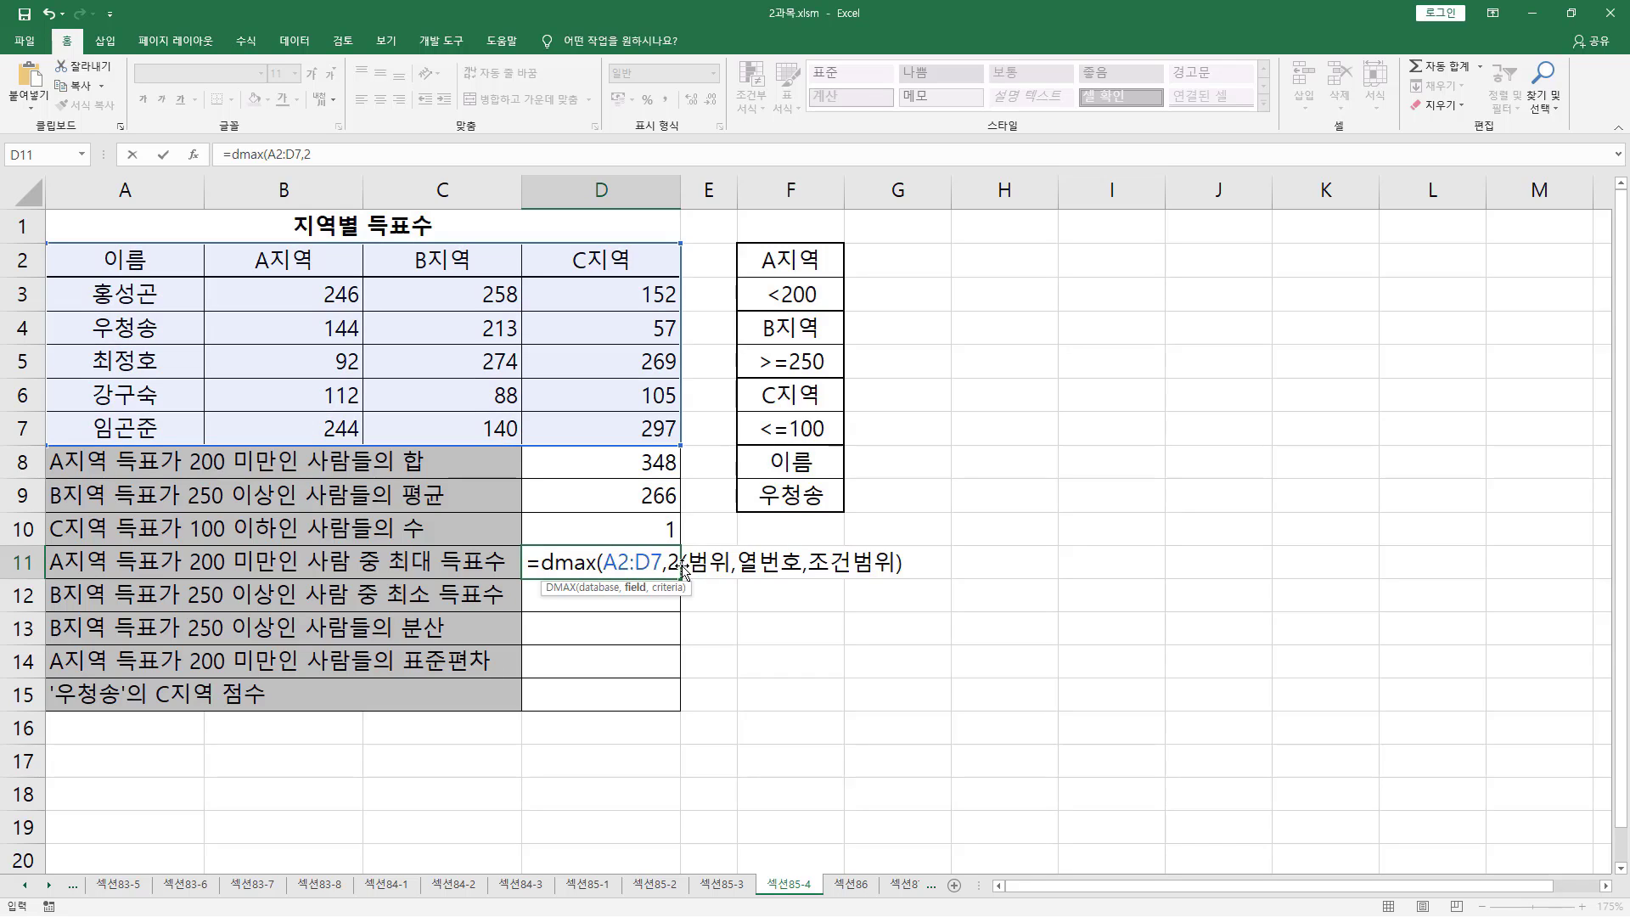
type(",")
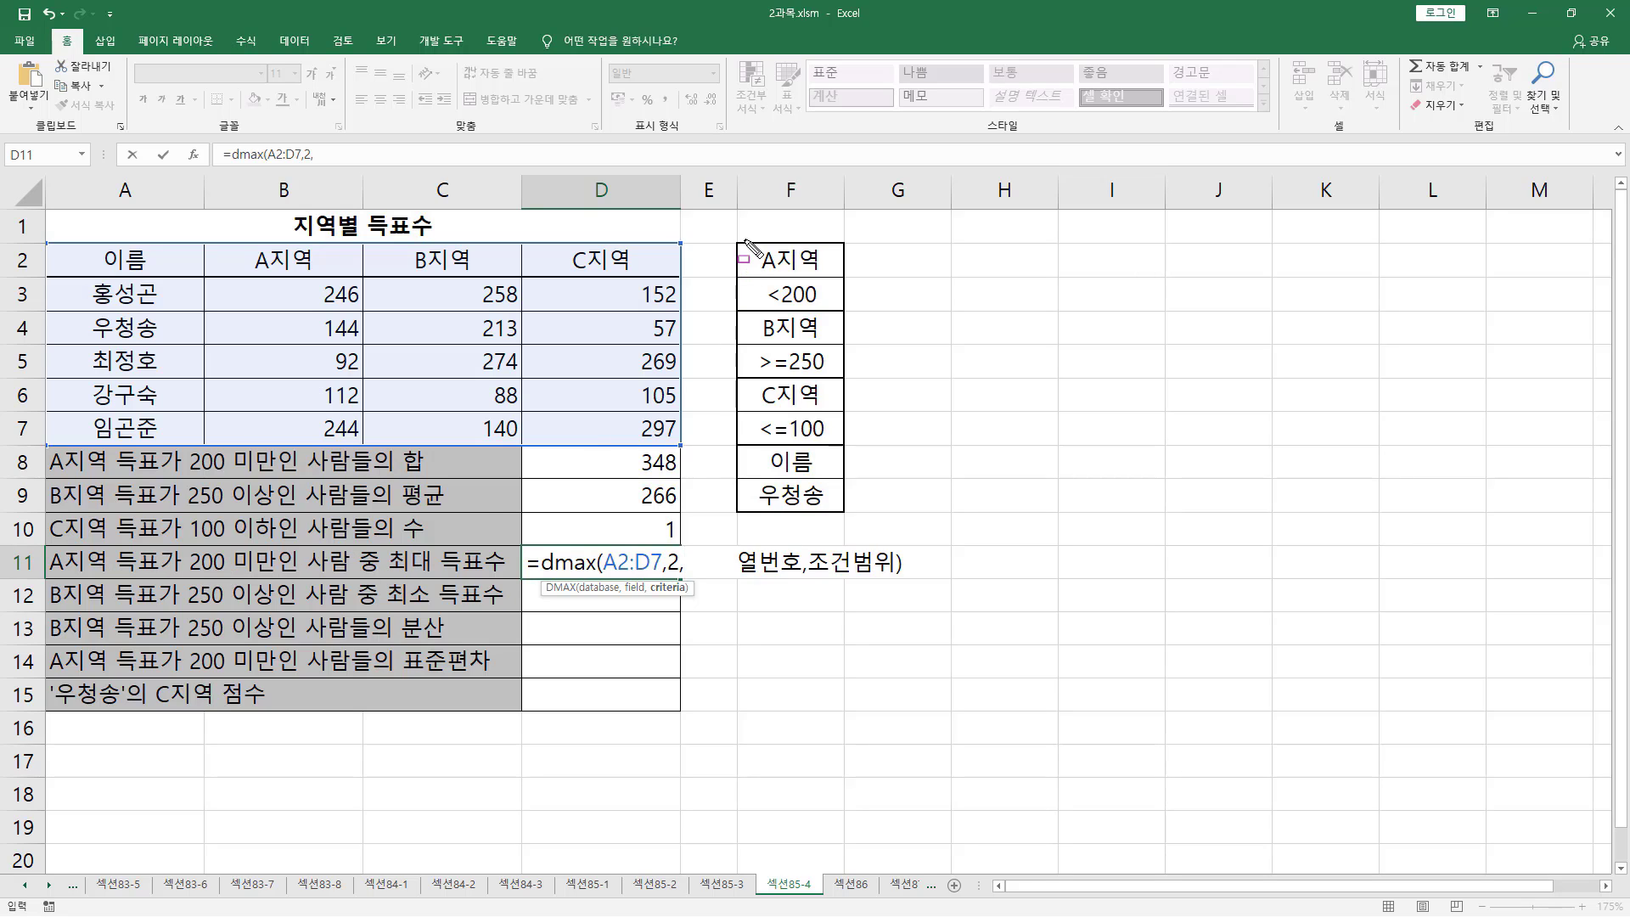
mouse_move(740, 241)
left_mouse_down()
mouse_move(793, 305)
mouse_move(844, 316)
left_mouse_up()
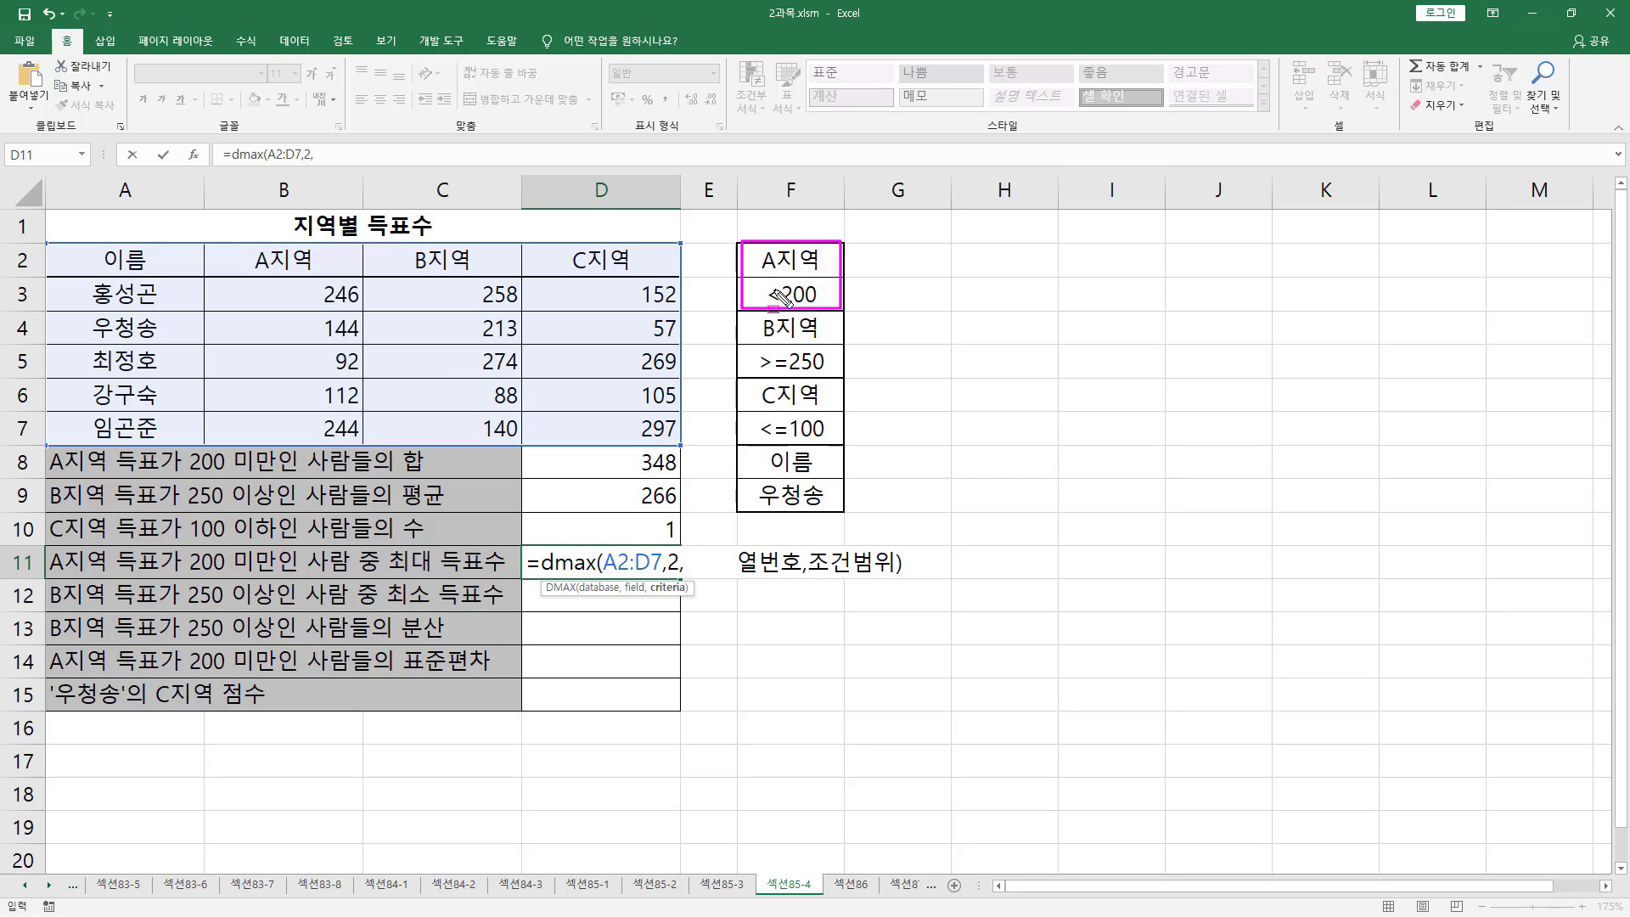
left_click_drag(779, 260, 781, 301)
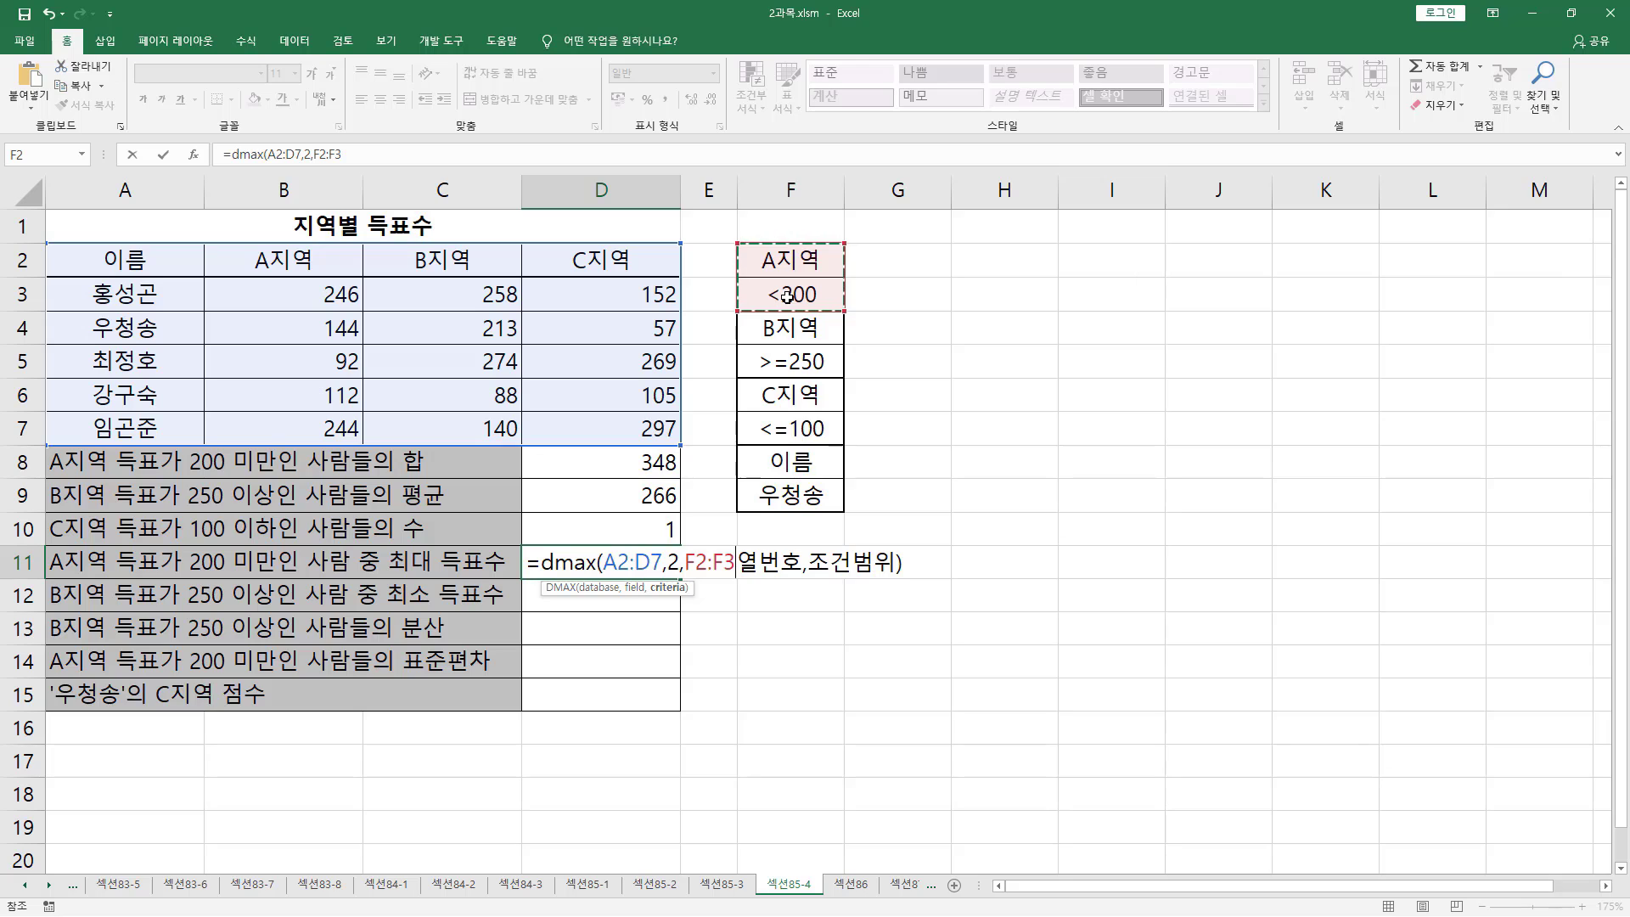
type(")")
key("Return")
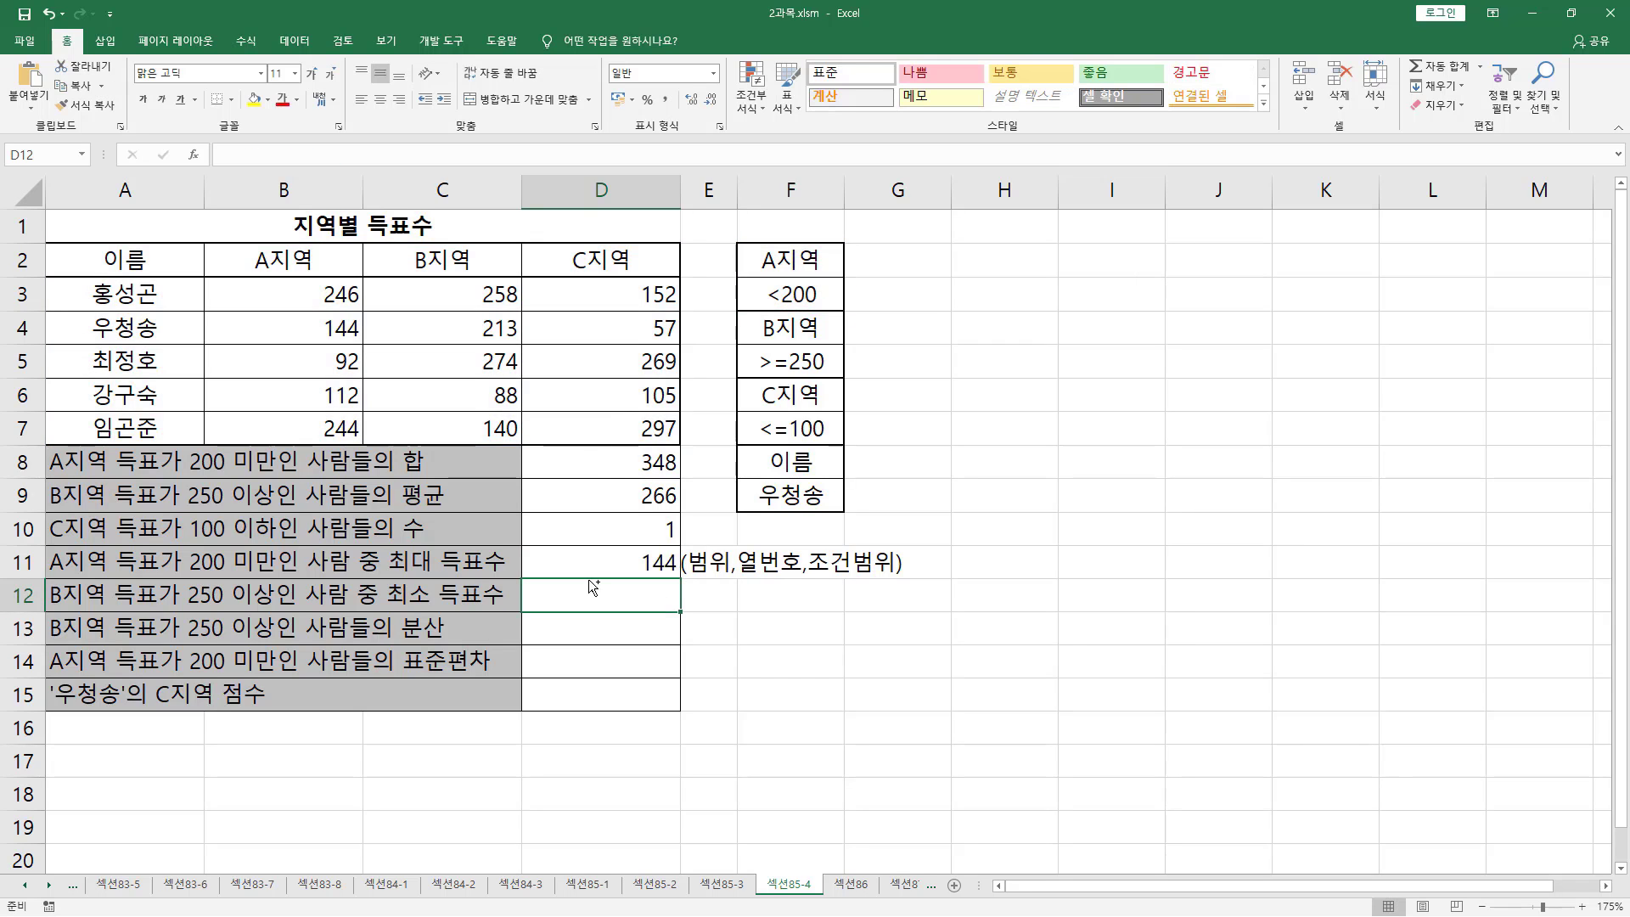
Step: Start a DMIN formula in D12 with A2:D7 as the database range
left_click_drag(51, 607, 501, 608)
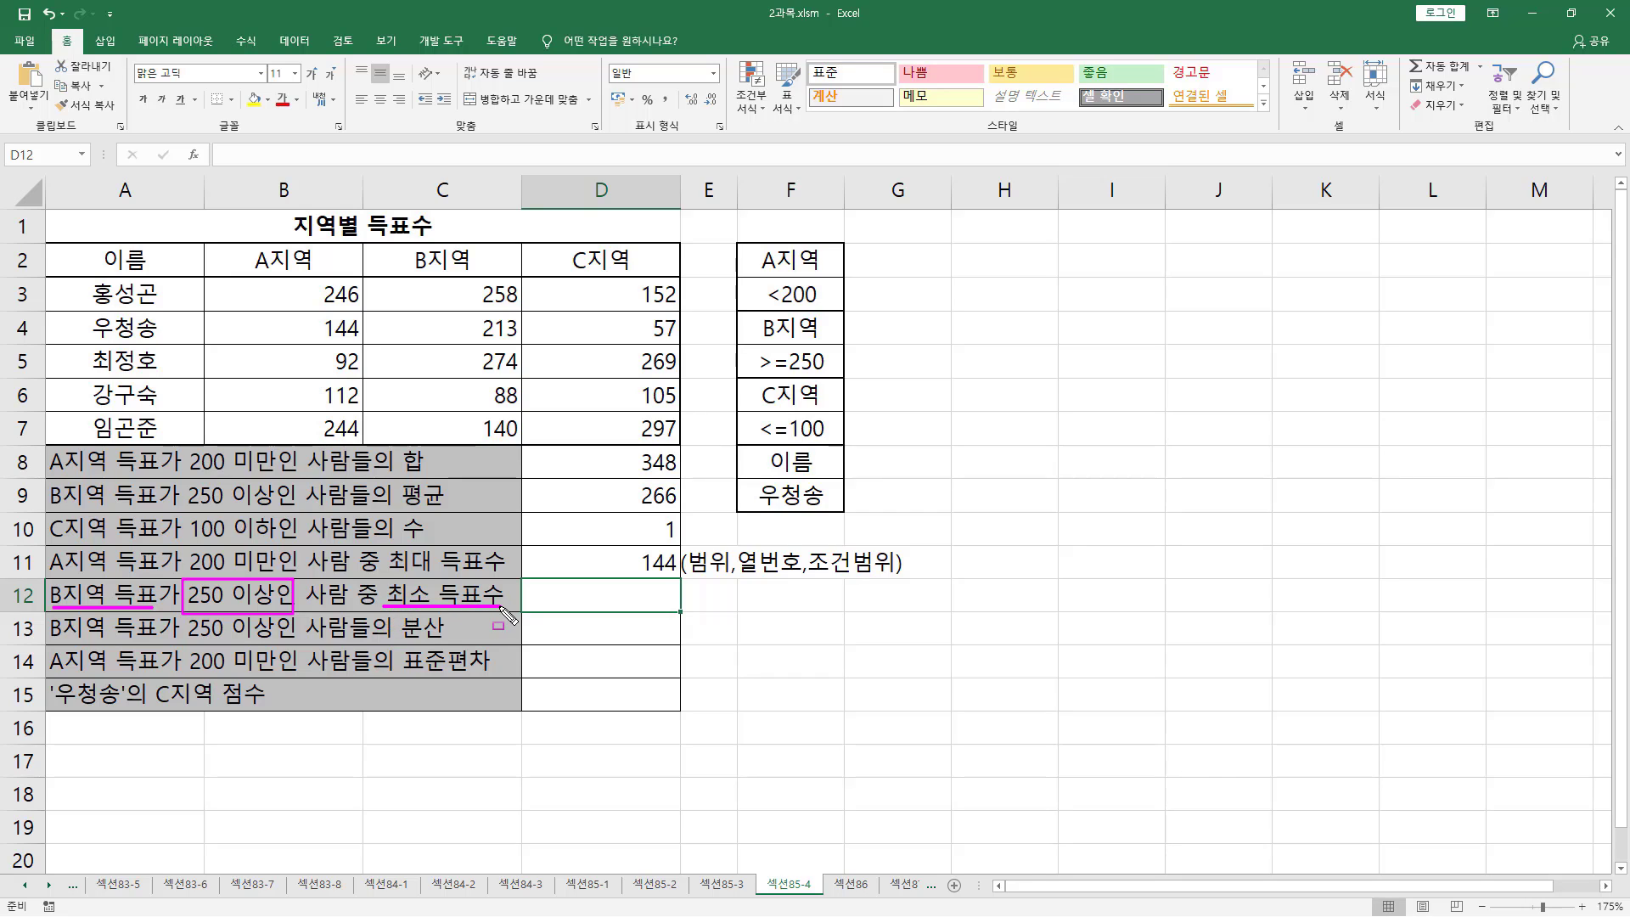
key("Escape")
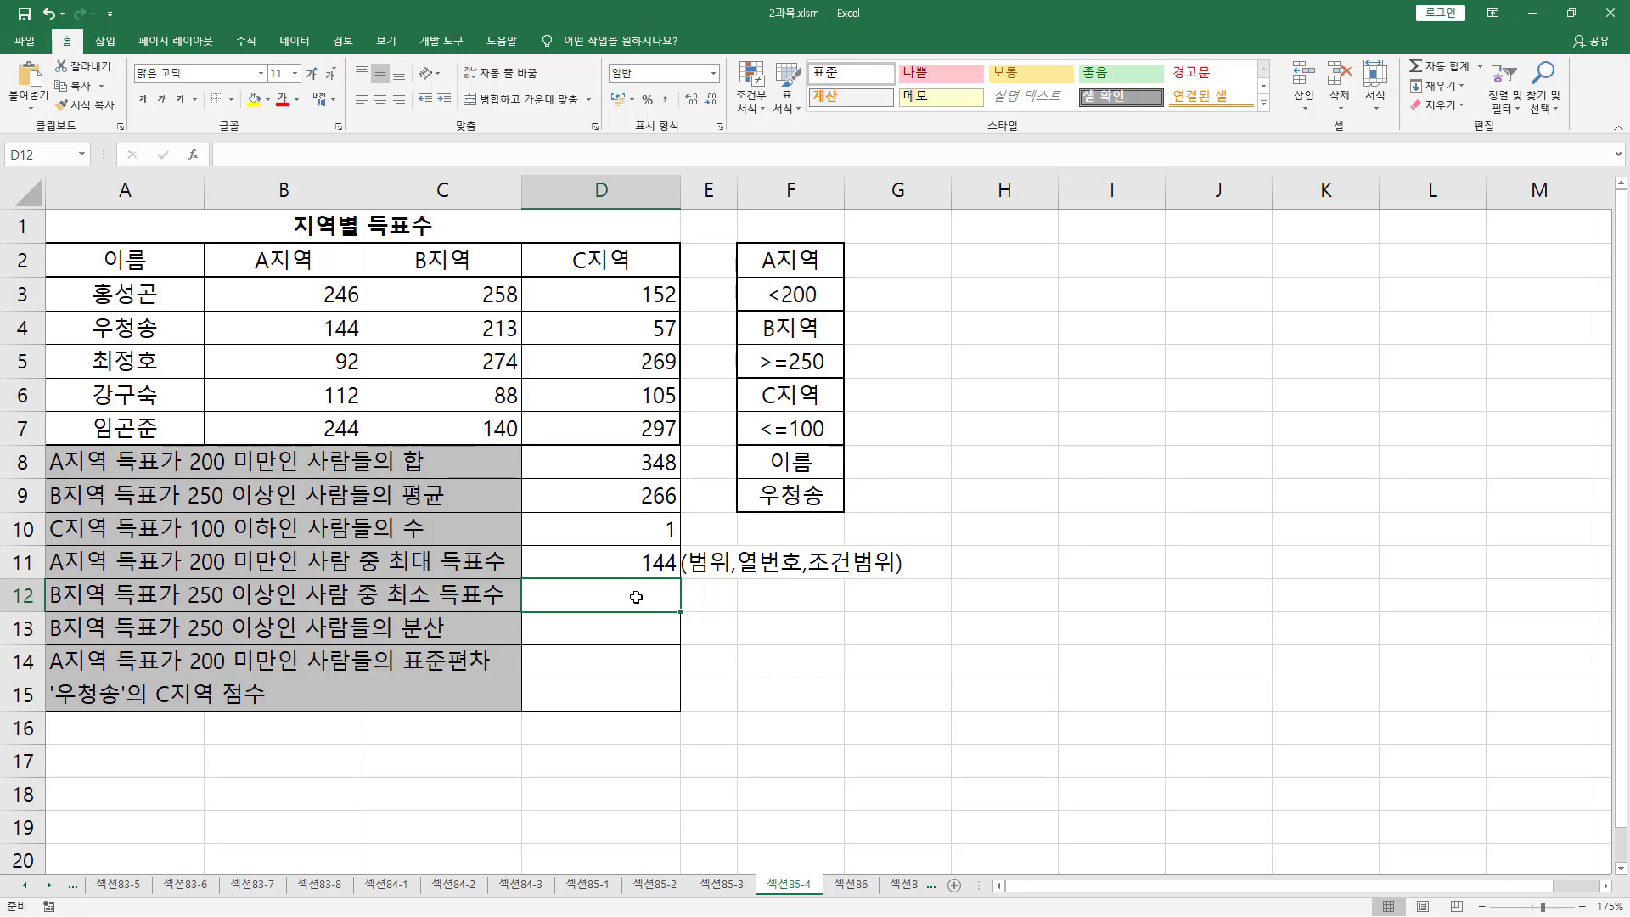
type("=d")
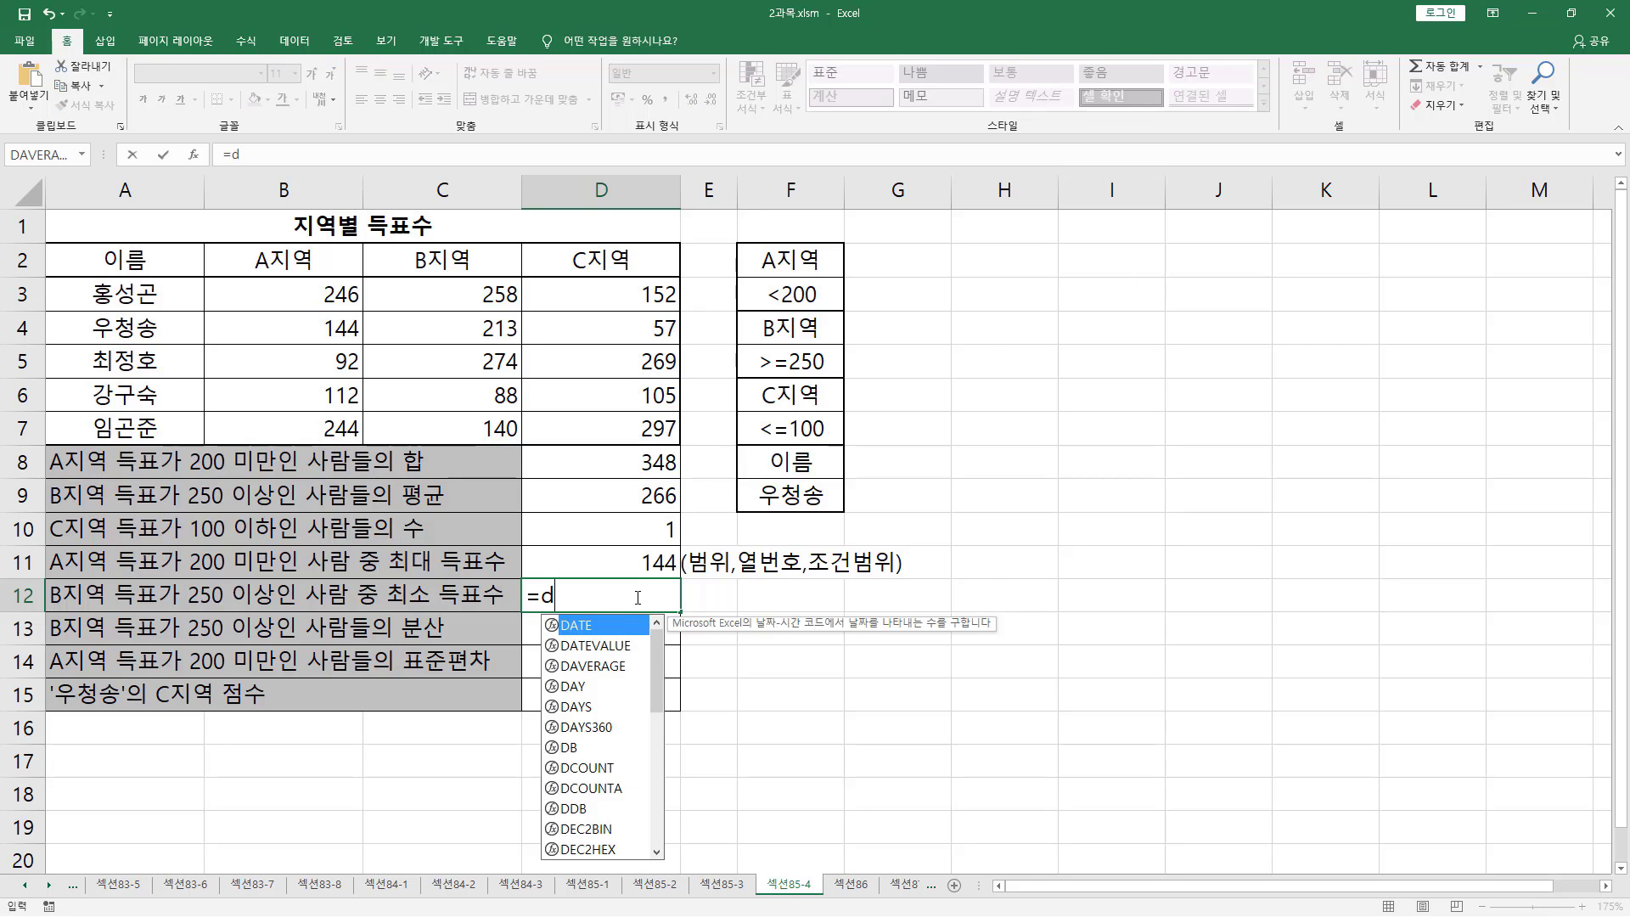
type("min(")
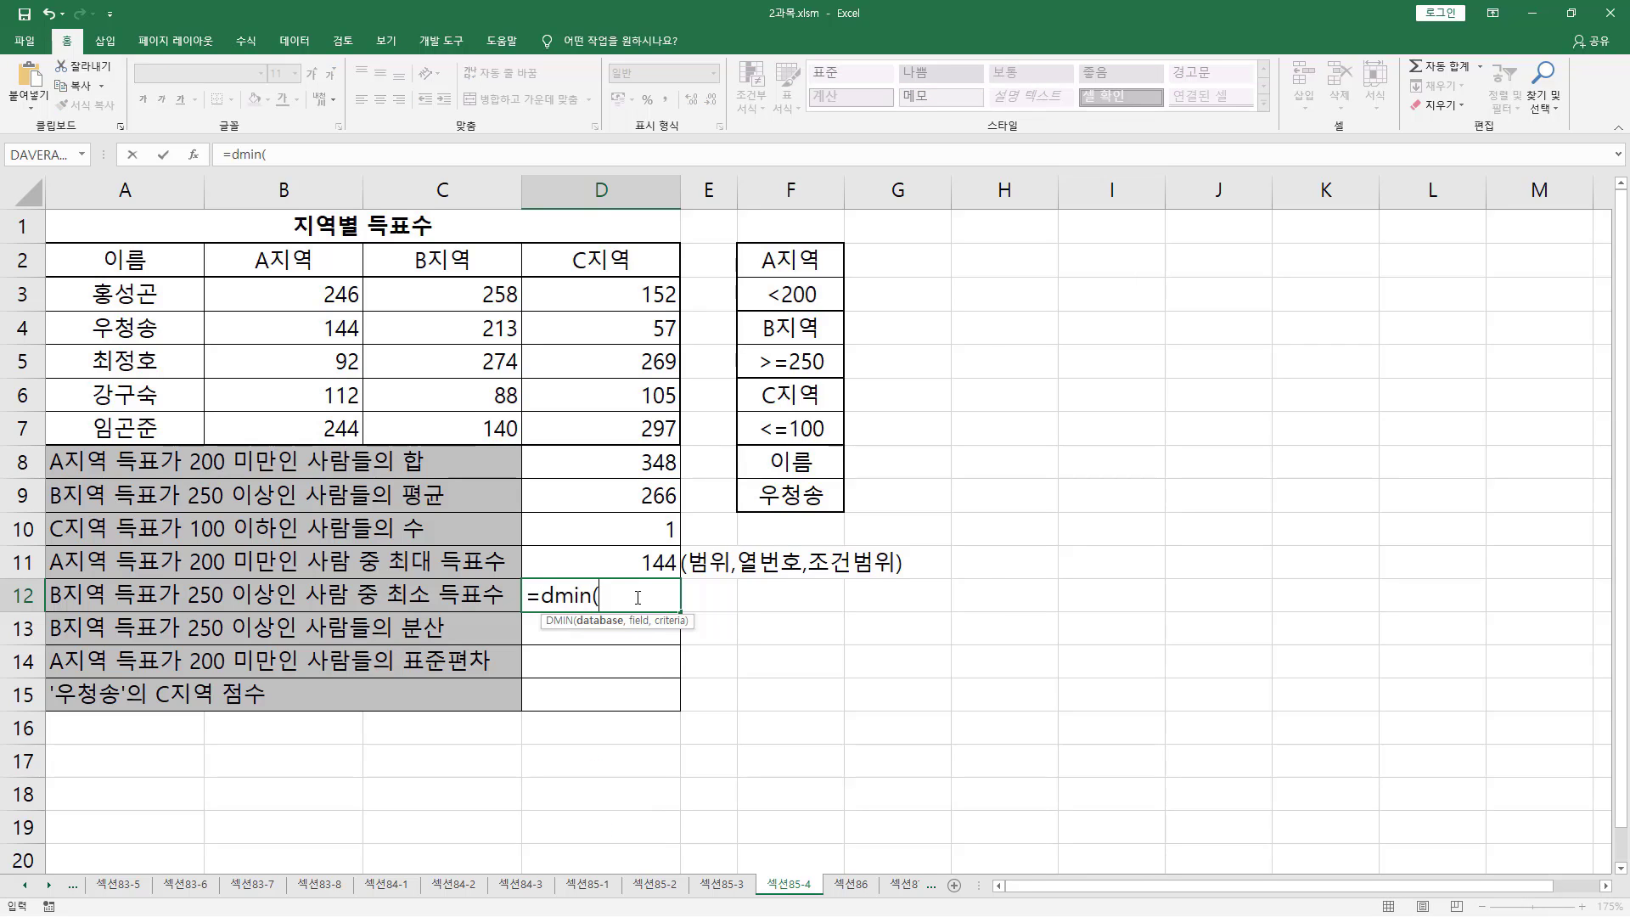
left_click_drag(119, 263, 580, 425)
type(",")
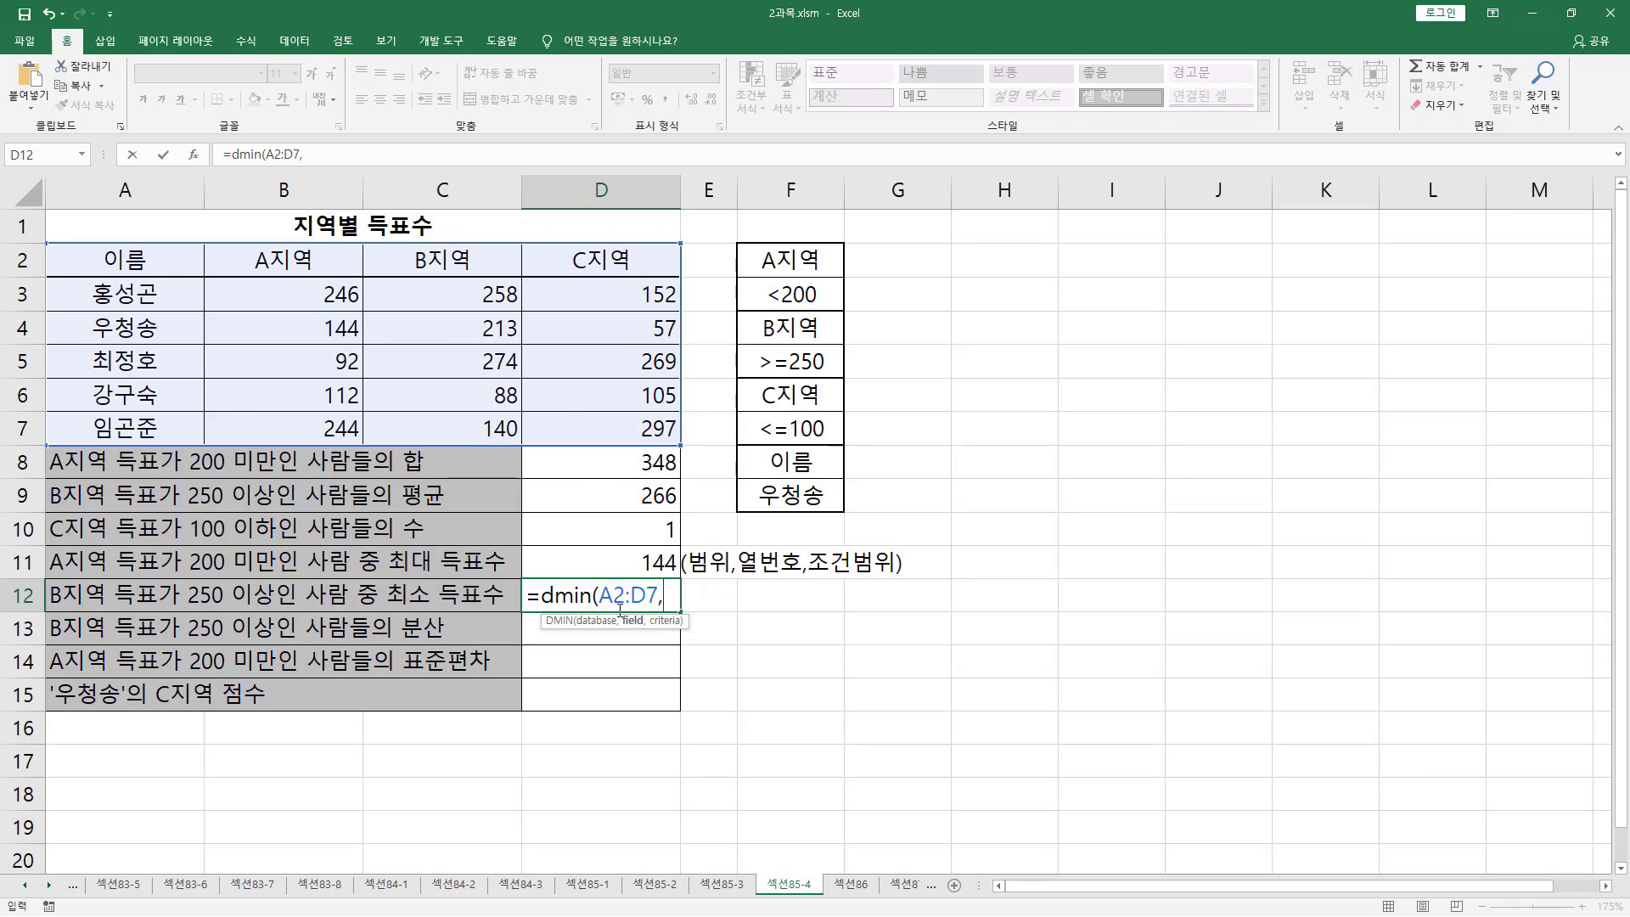
Step: Complete D12 as =DMIN(A2:D7,3,F4:F5) to find the lowest B지역 vote count among those of 250 or more
left_click_drag(49, 609, 156, 611)
left_click_drag(388, 608, 430, 608)
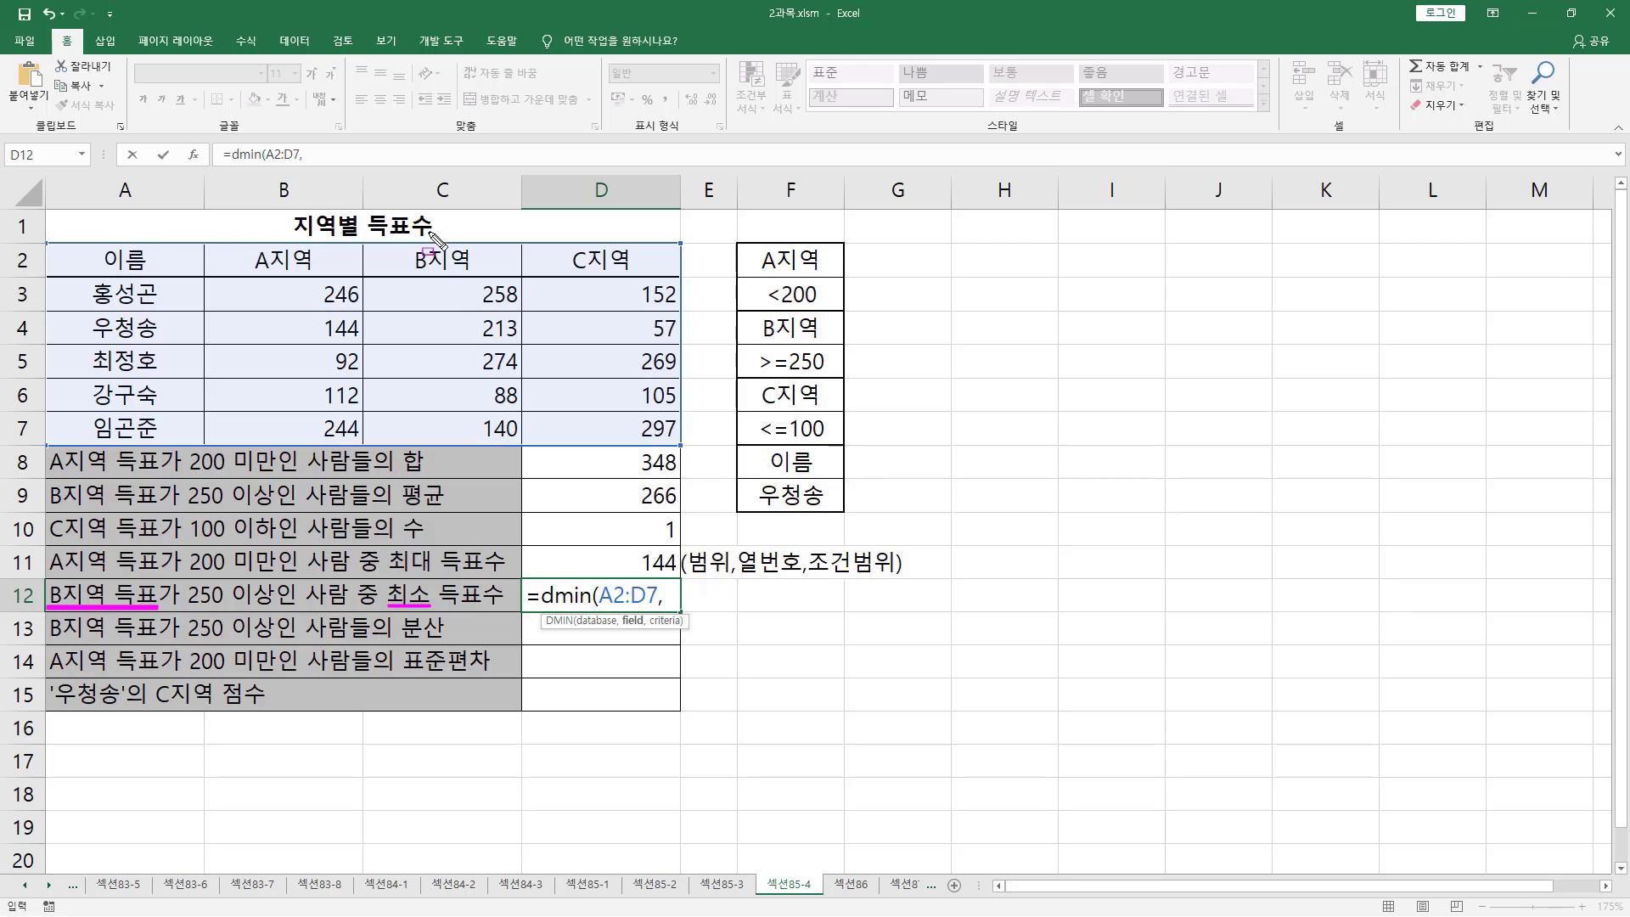
mouse_move(38, 242)
left_mouse_down()
mouse_move(85, 299)
mouse_move(690, 442)
left_mouse_up()
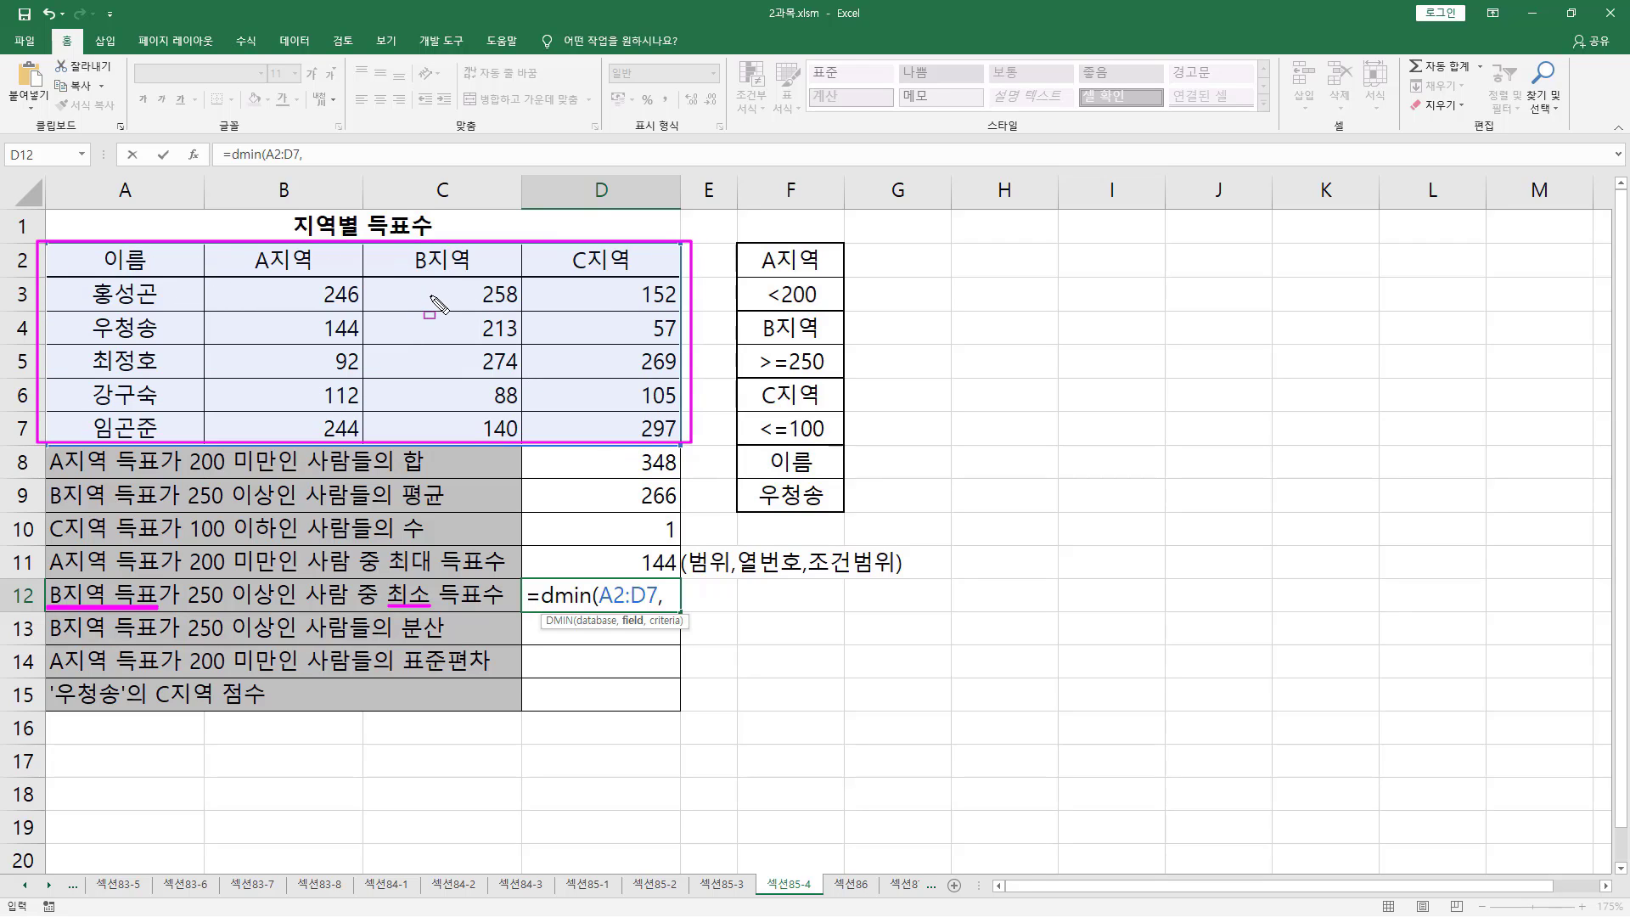
key("Escape")
type("3")
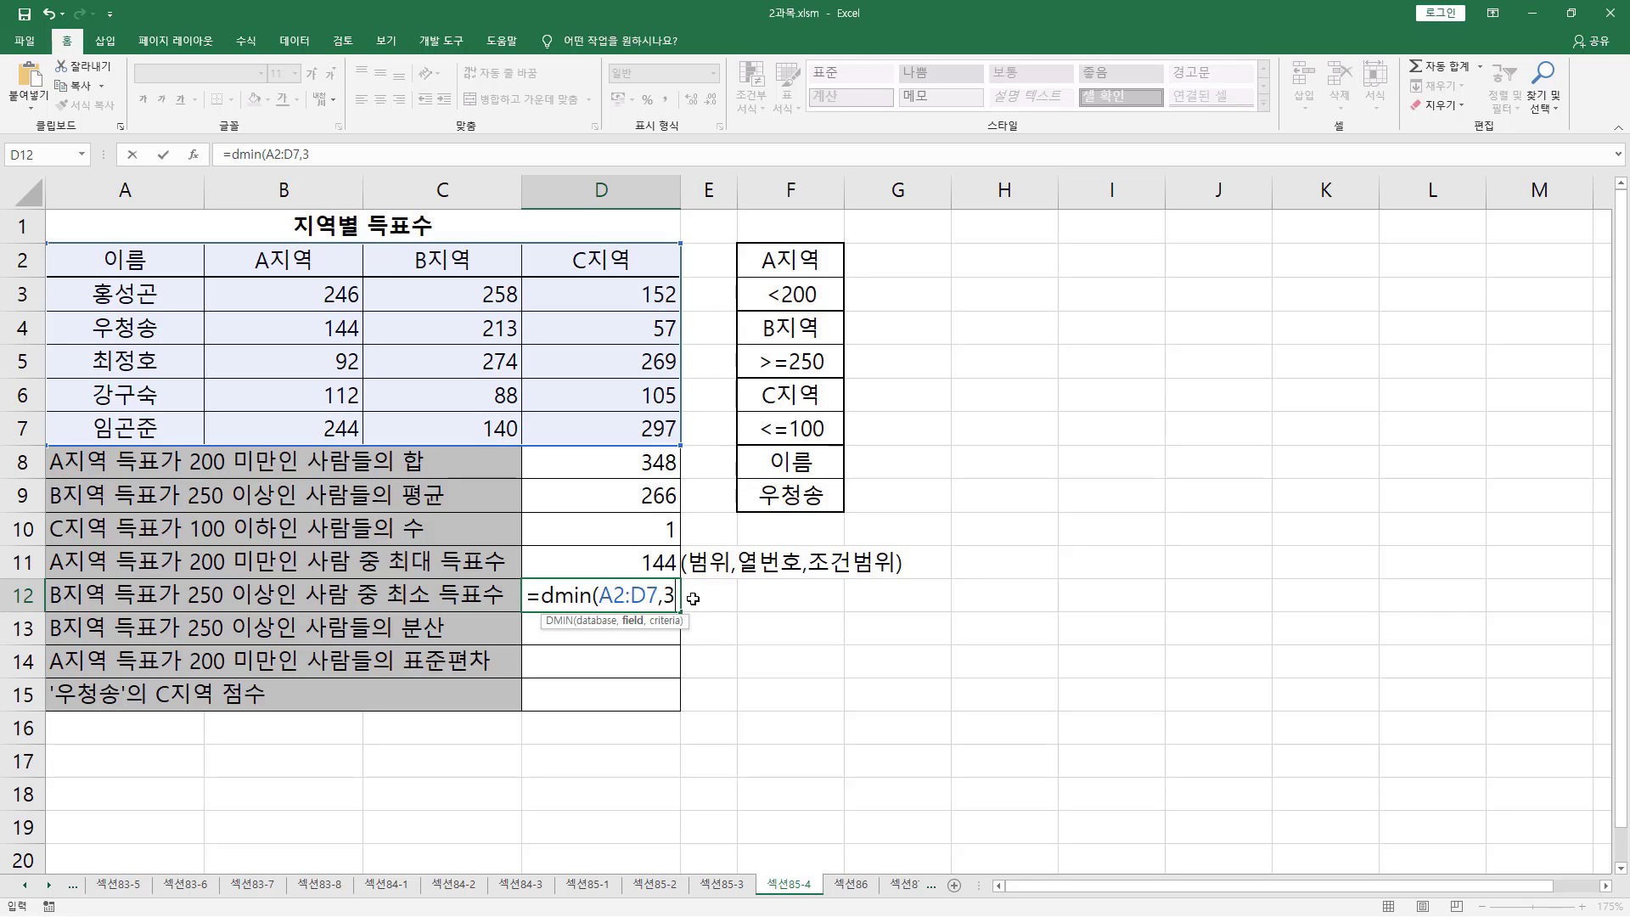
type(",")
left_click_drag(776, 331, 767, 371)
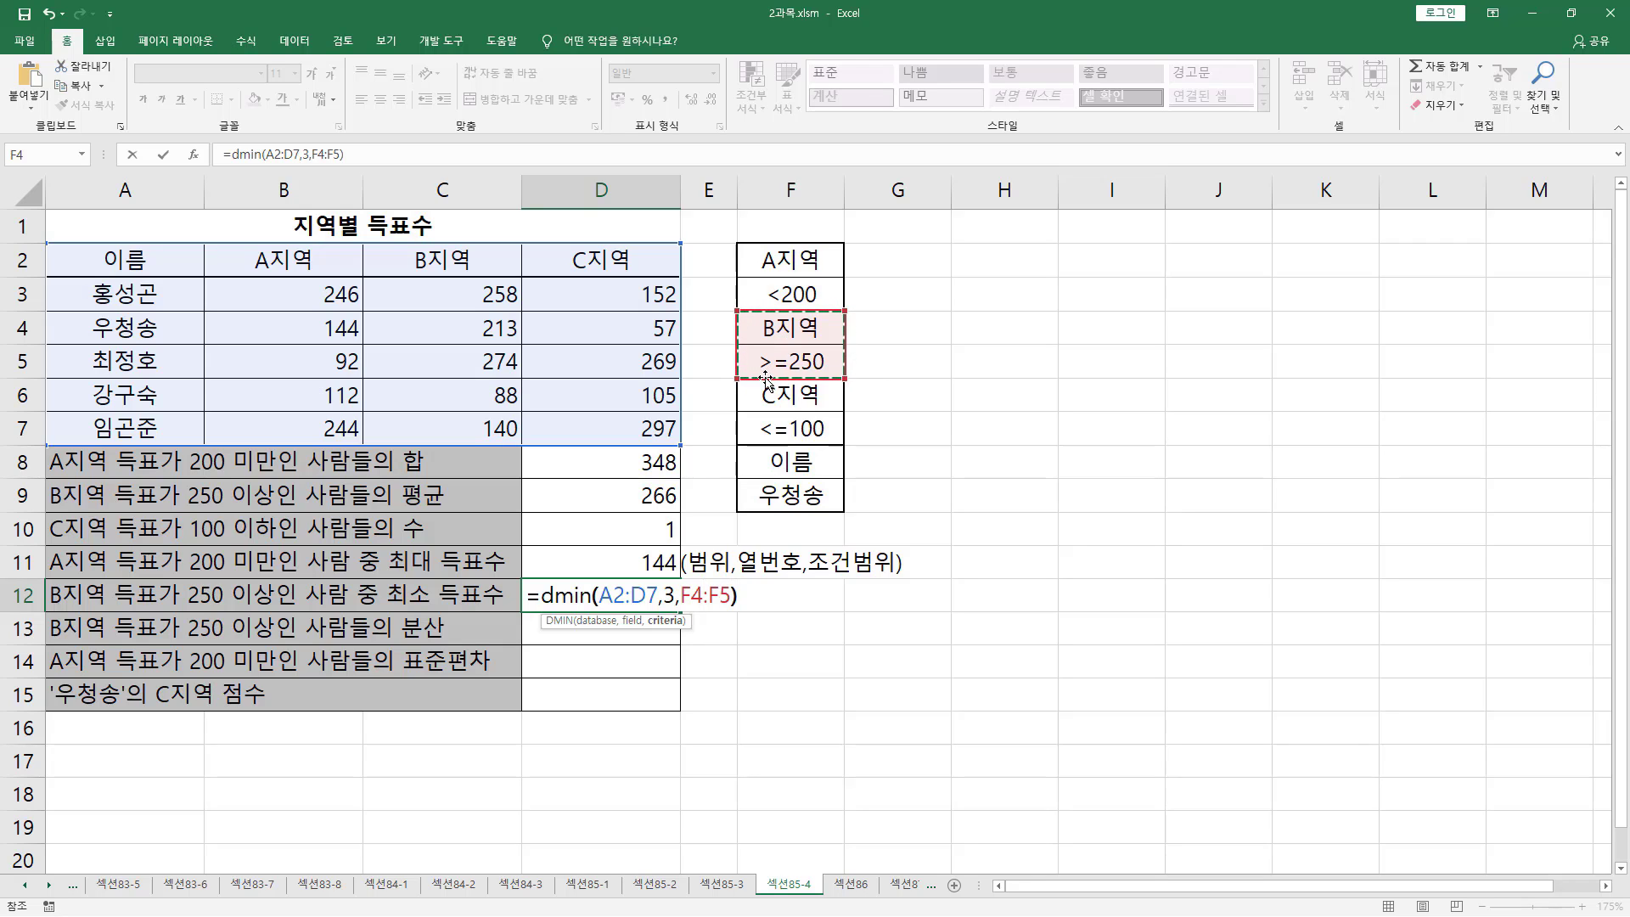
key("Return")
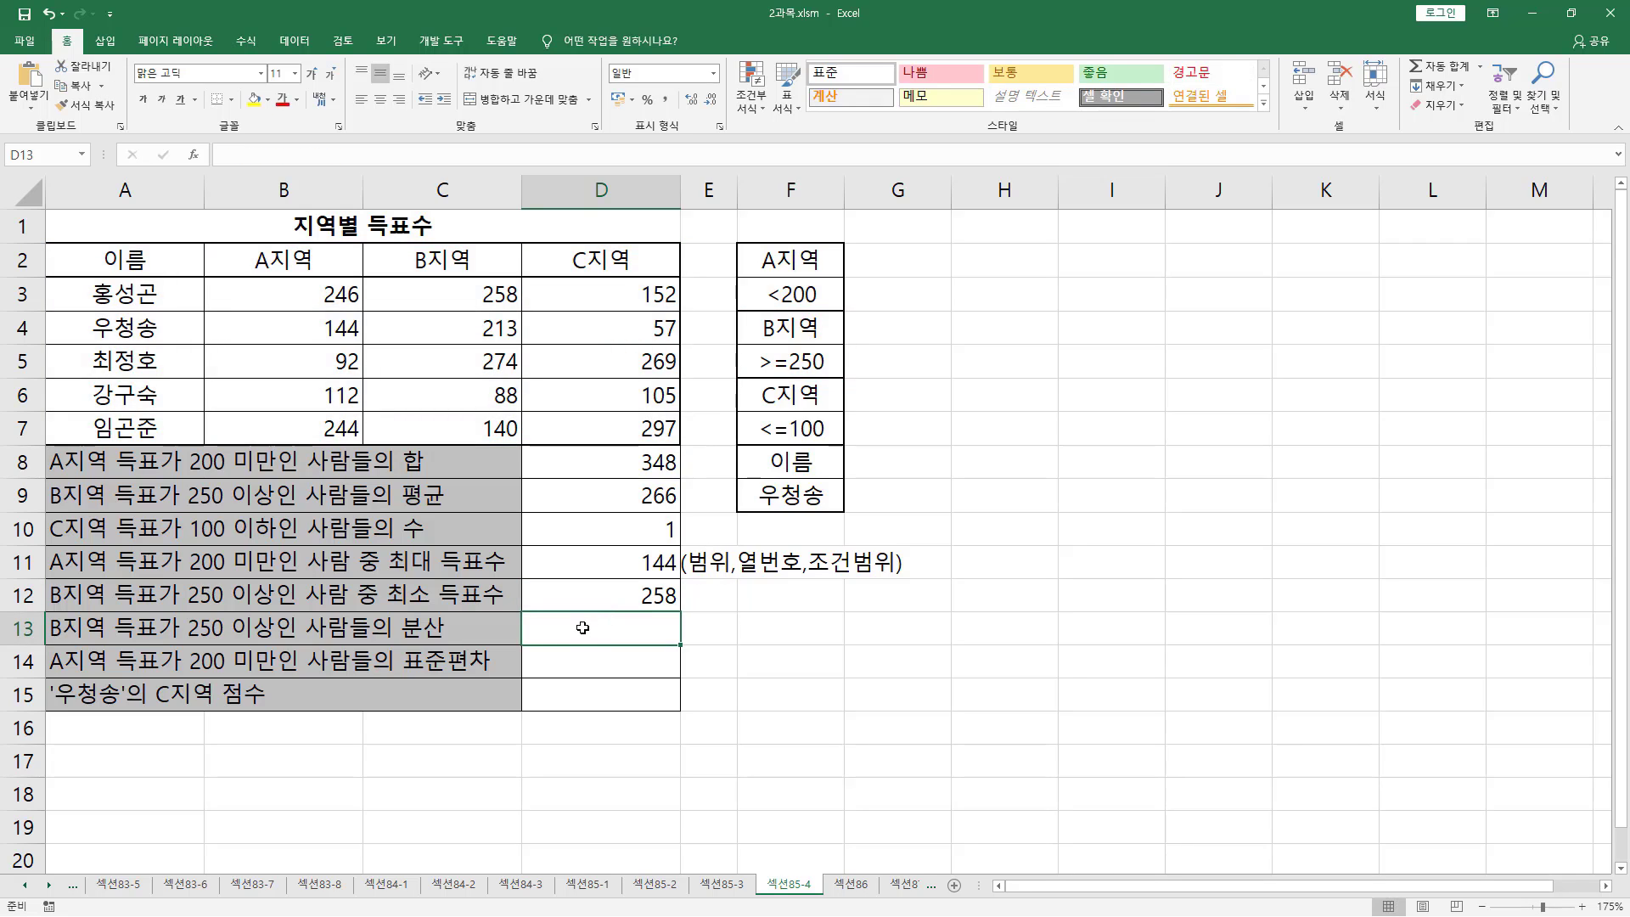
Step: Start a DVAR formula in D13 with A2:D7 as the database range
mouse_move(47, 644)
left_mouse_down()
mouse_move(194, 663)
mouse_move(177, 613)
mouse_move(293, 655)
left_mouse_up()
left_click_drag(396, 643, 448, 642)
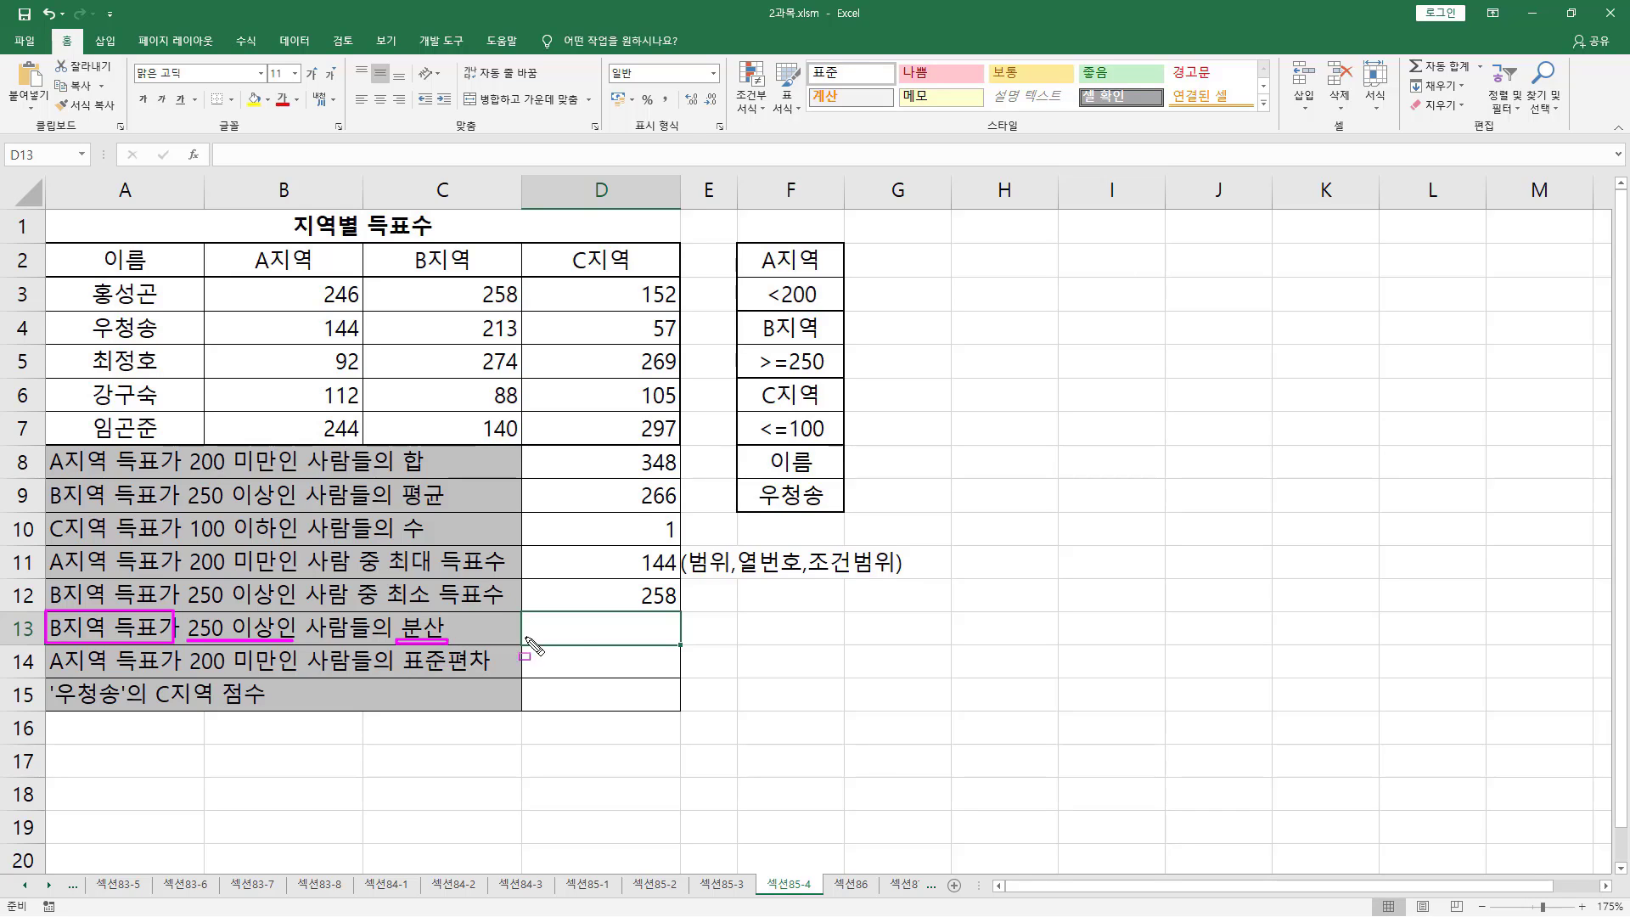
key("Escape")
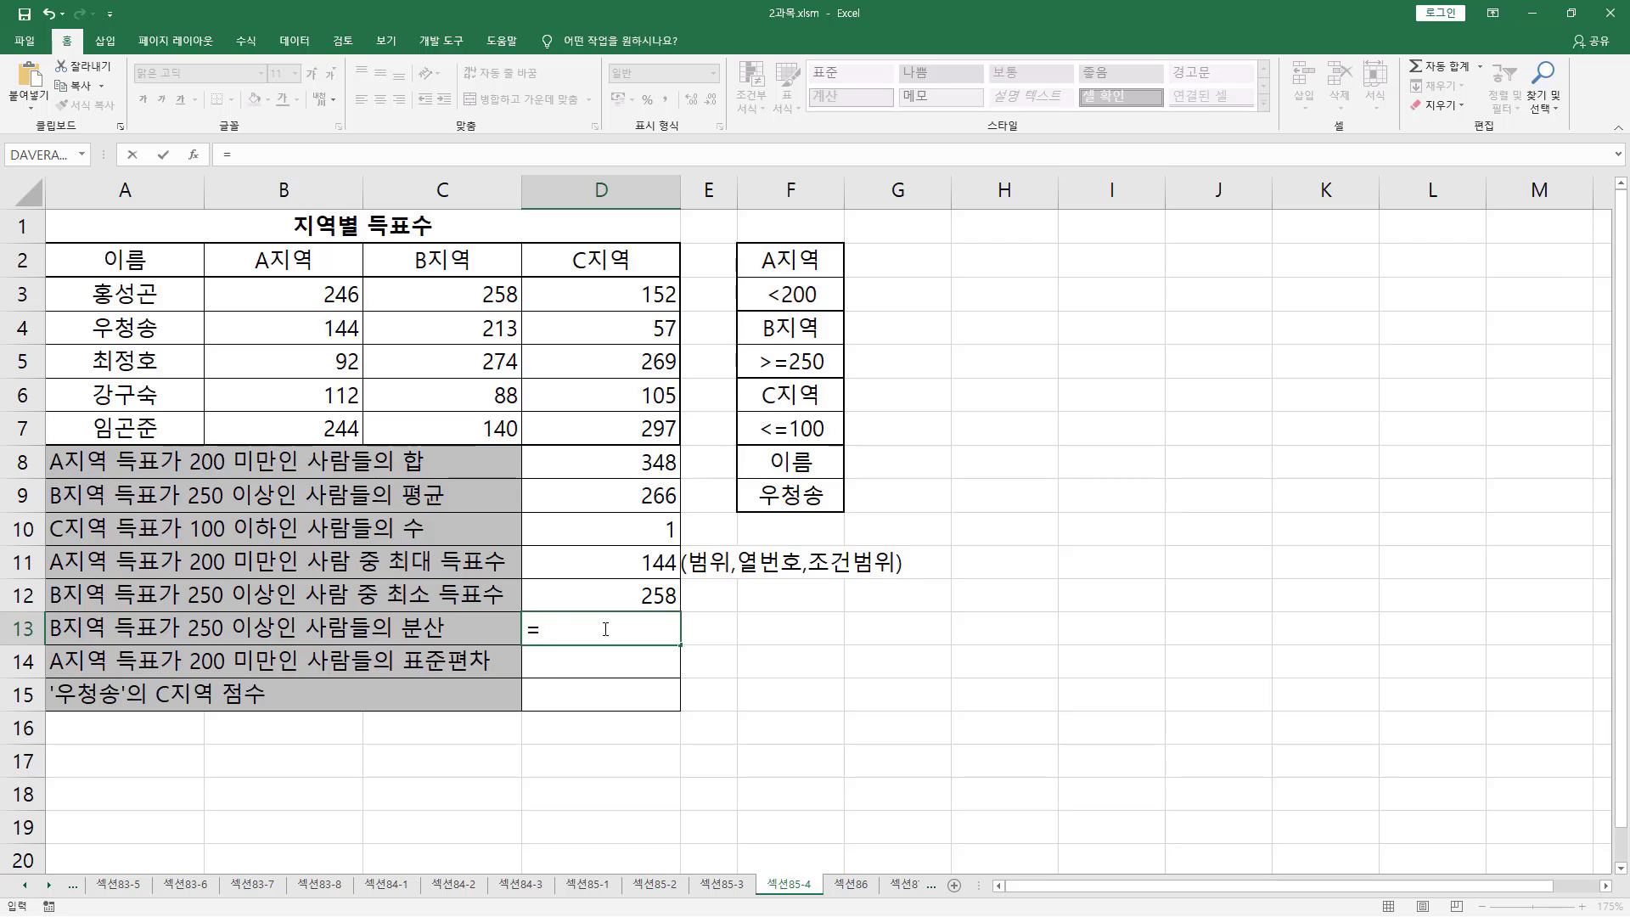
type("dvar")
key("Tab")
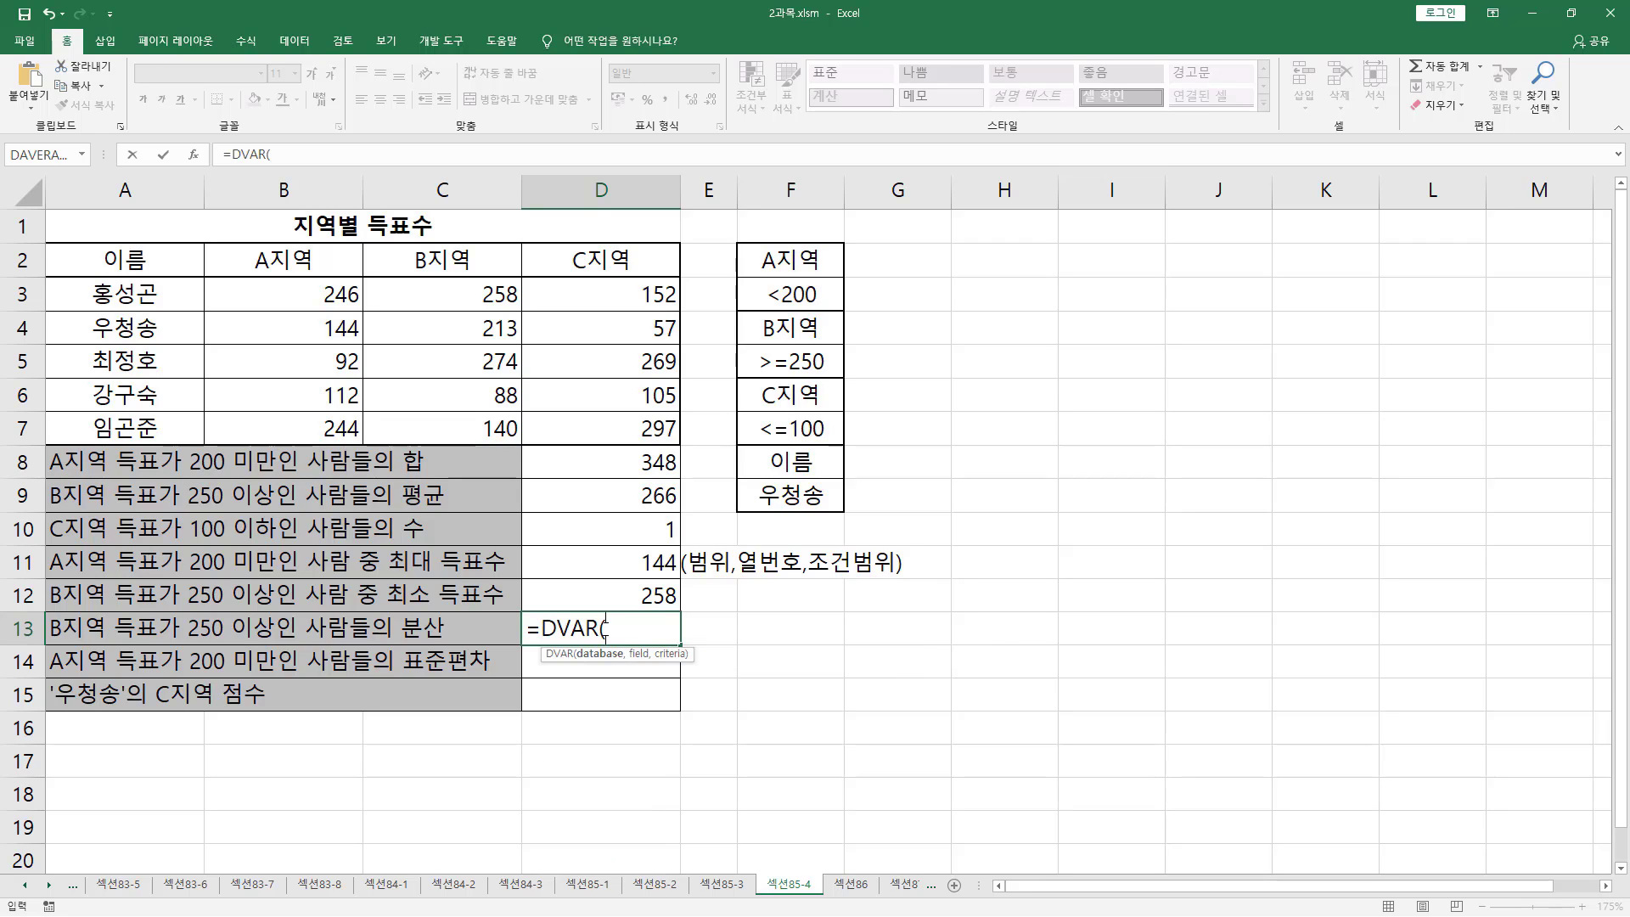
left_click_drag(150, 263, 581, 425)
type(",")
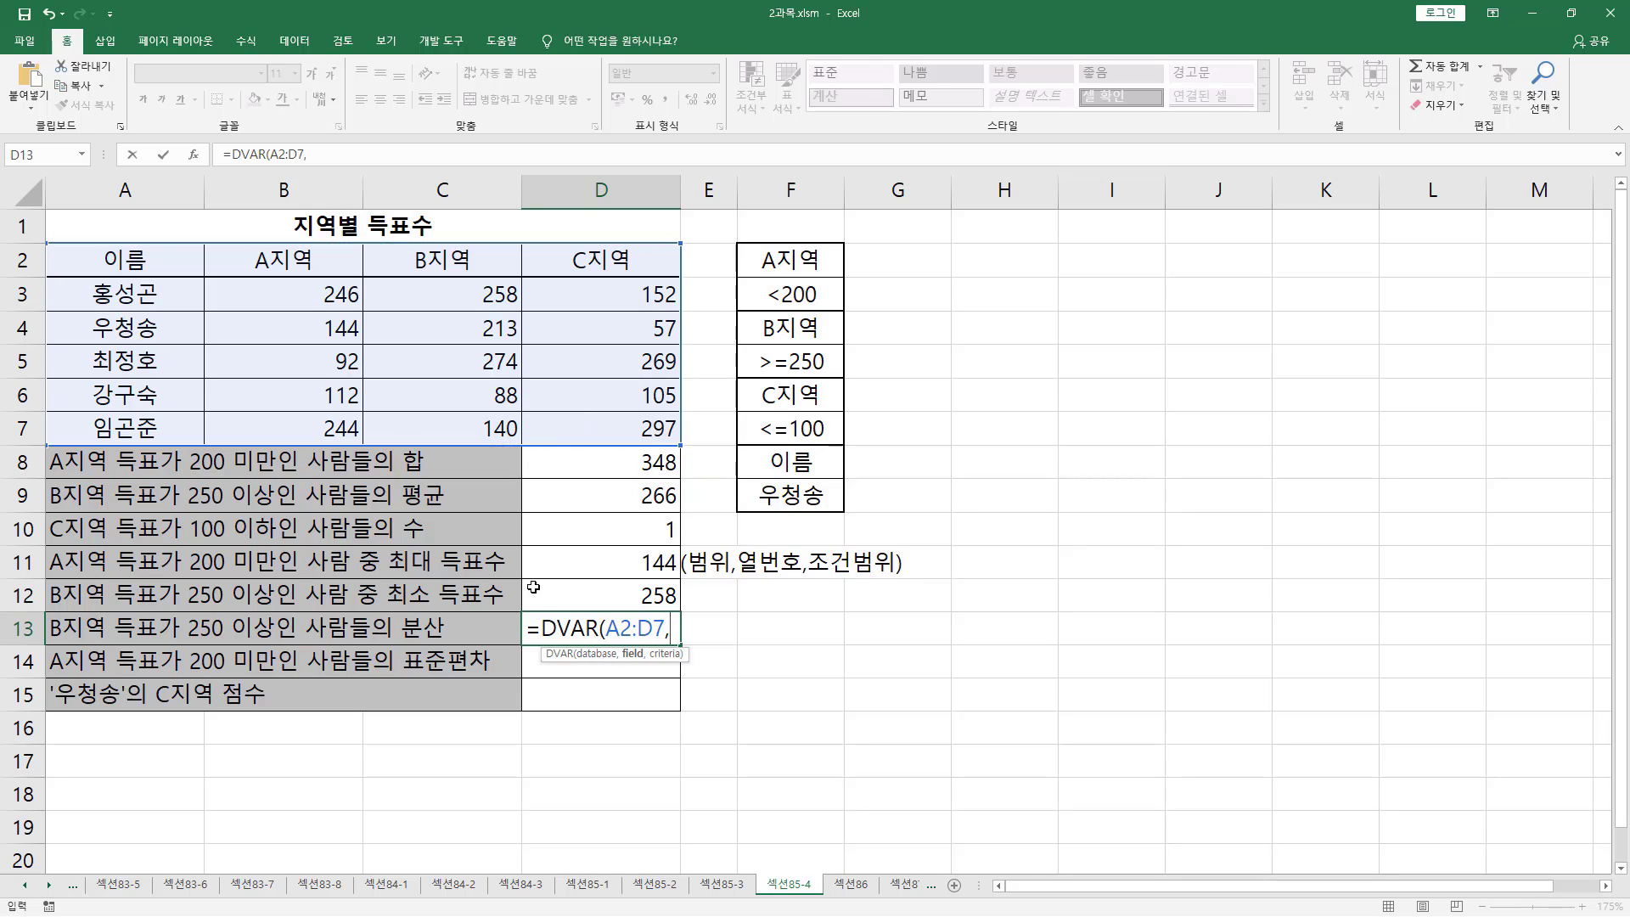
Step: Complete D13 as =DVAR(A2:D7,3,F4:F5) to calculate the variance of B지역 votes of 250 or more
left_click_drag(49, 636, 154, 636)
left_click_drag(399, 638, 442, 638)
key("Escape")
left_click(671, 617)
type("3,")
mouse_move(54, 639)
left_mouse_down()
mouse_move(297, 613)
mouse_move(297, 643)
left_mouse_up()
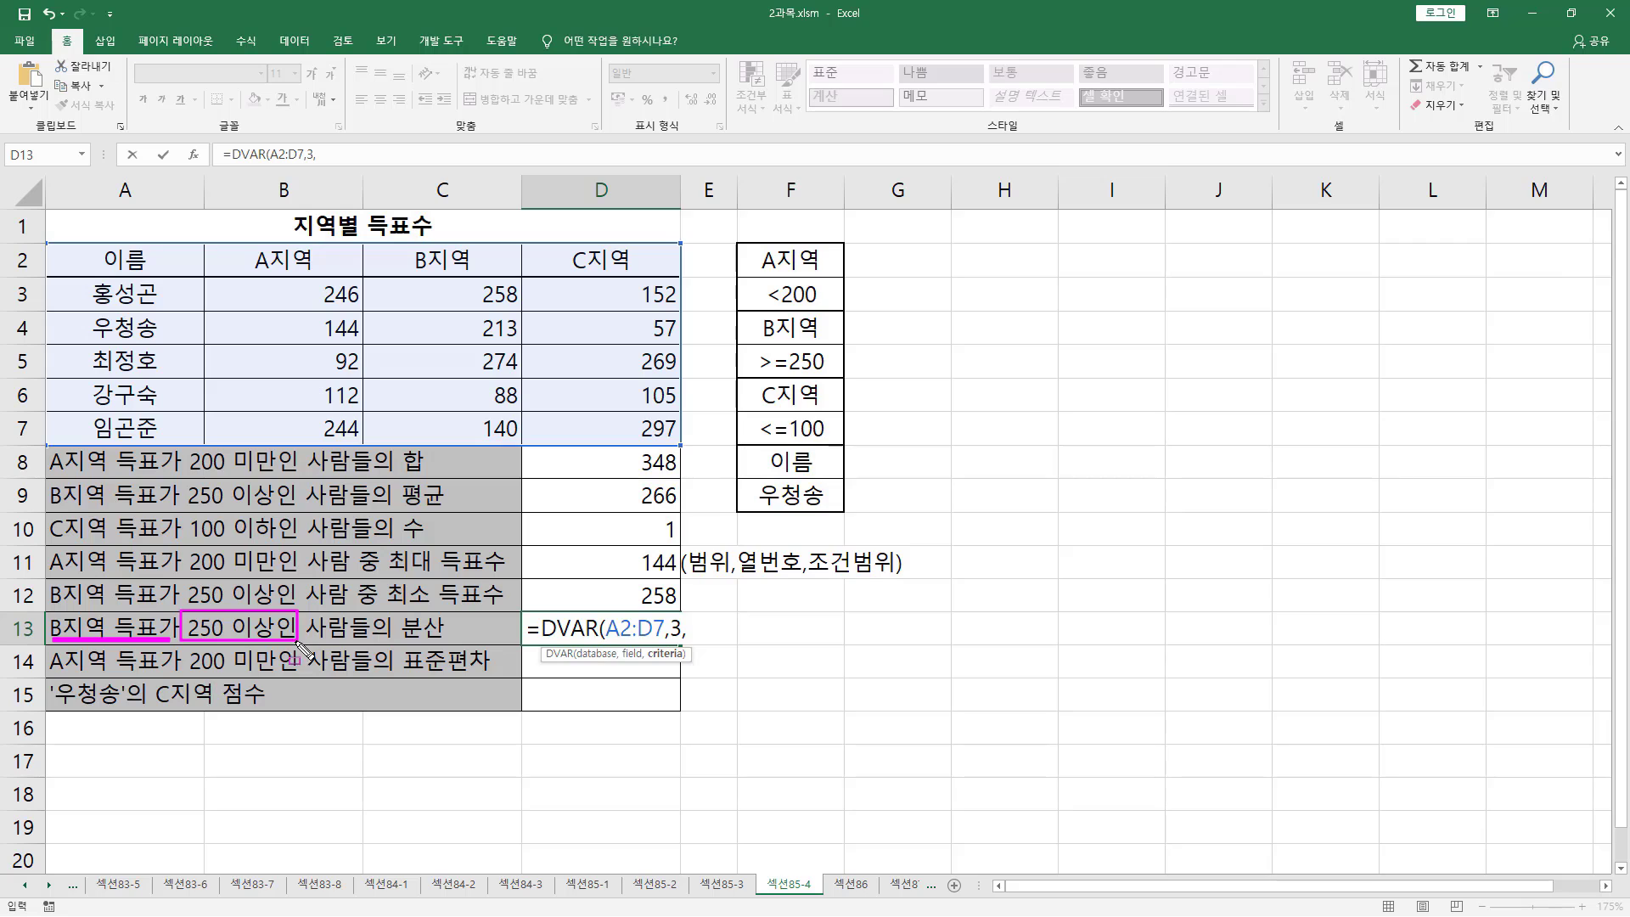
mouse_move(741, 309)
left_mouse_down()
mouse_move(853, 395)
mouse_move(839, 374)
left_mouse_up()
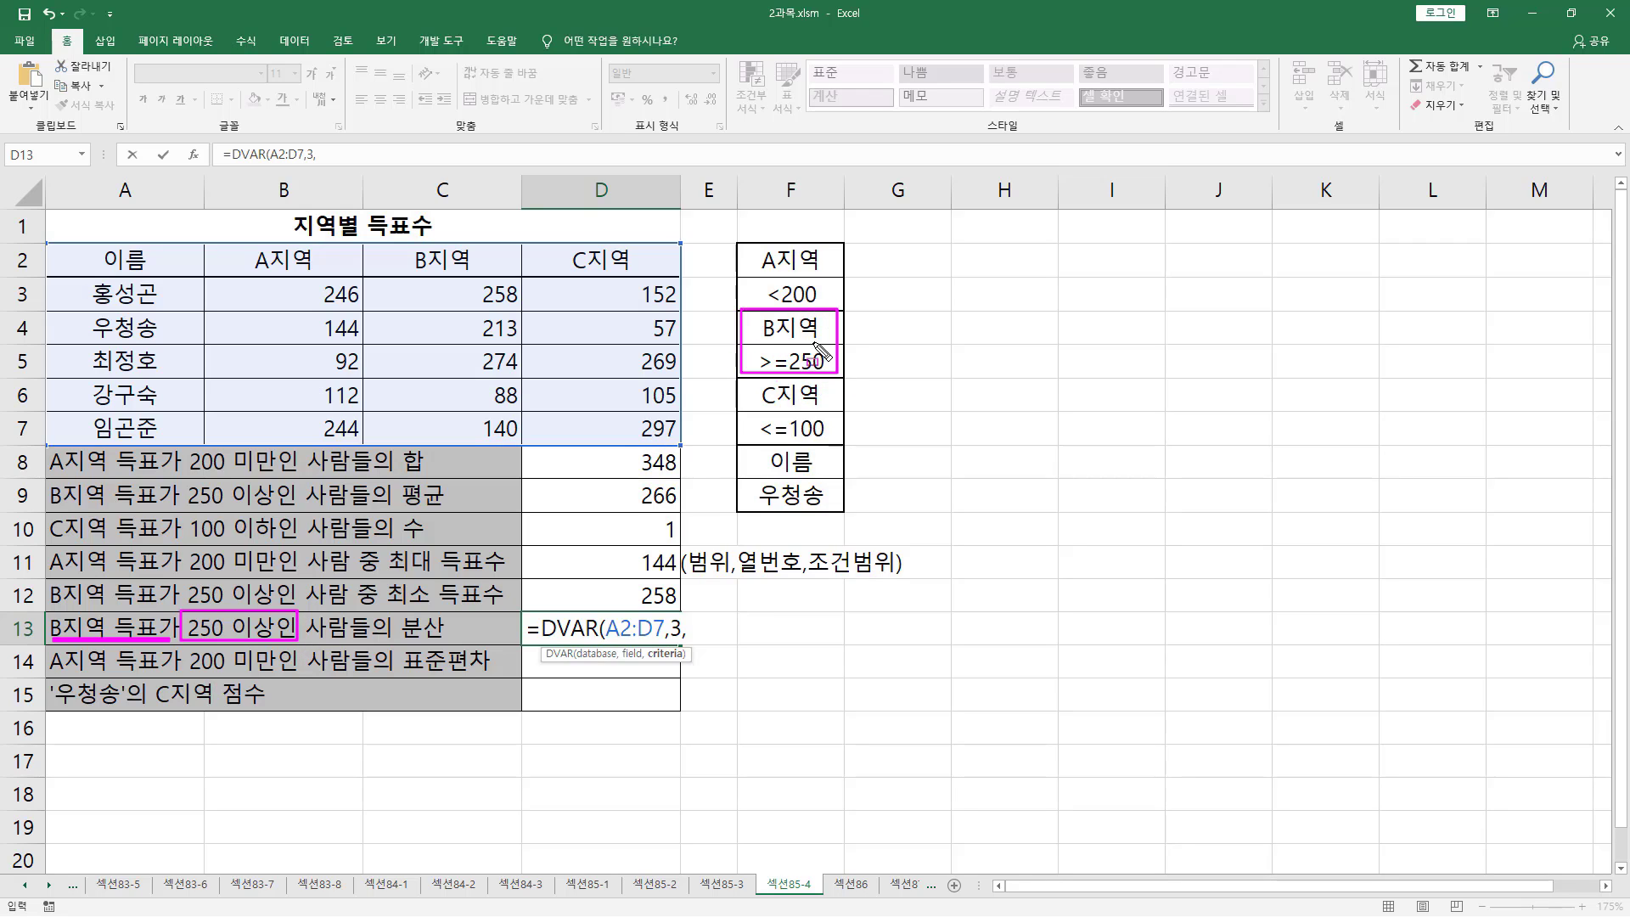
key("Escape")
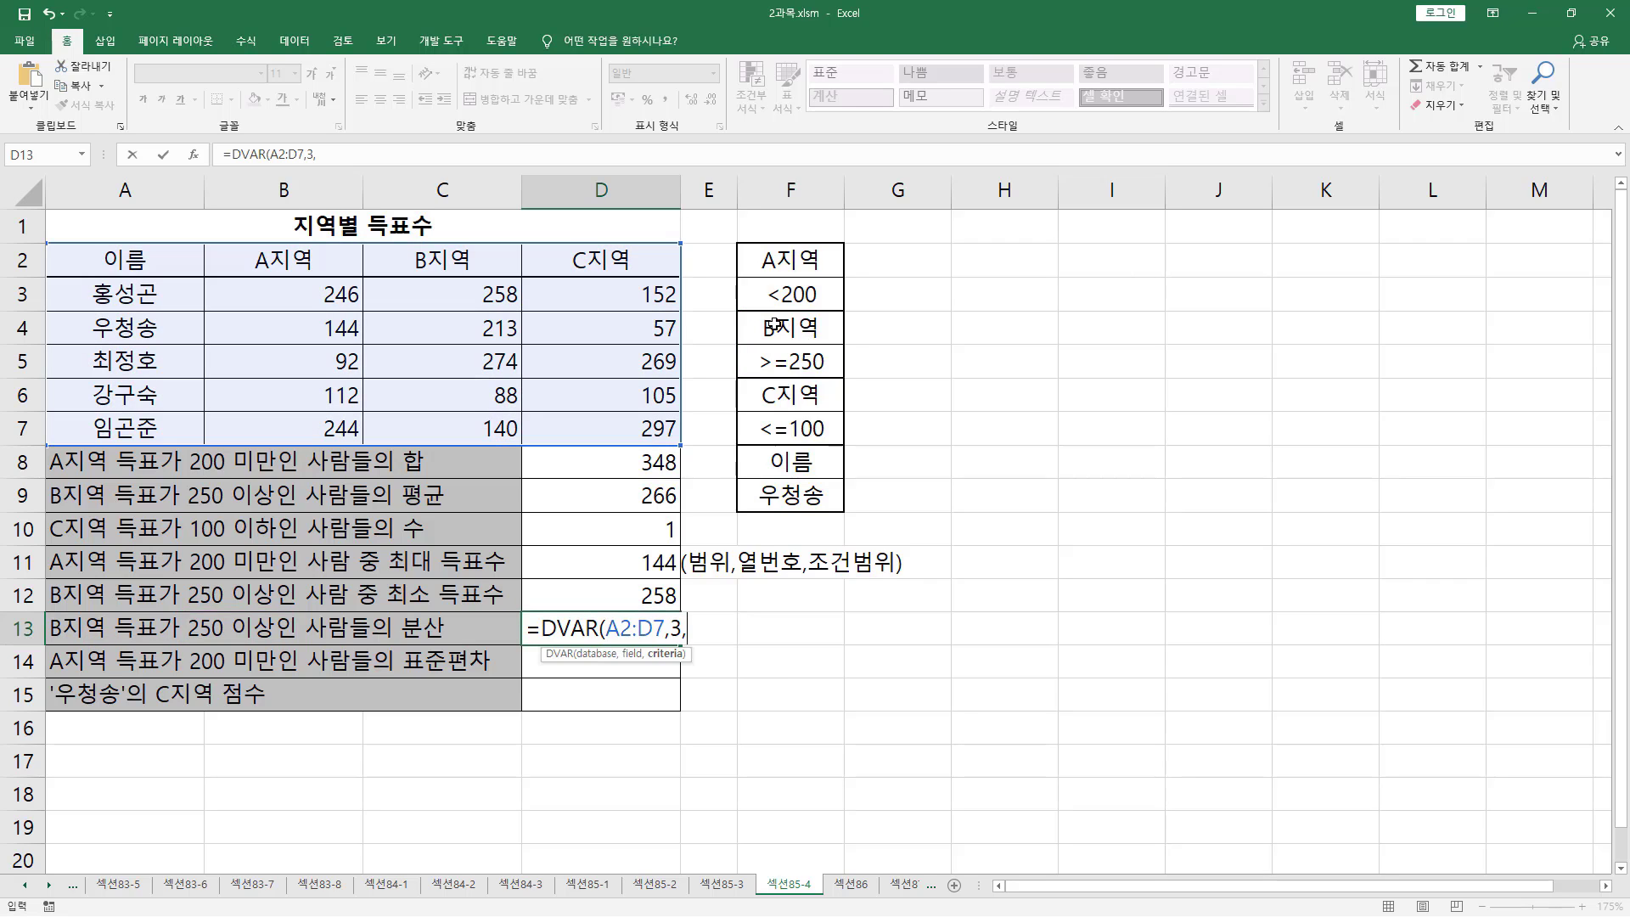
left_click_drag(768, 327, 779, 361)
type(")")
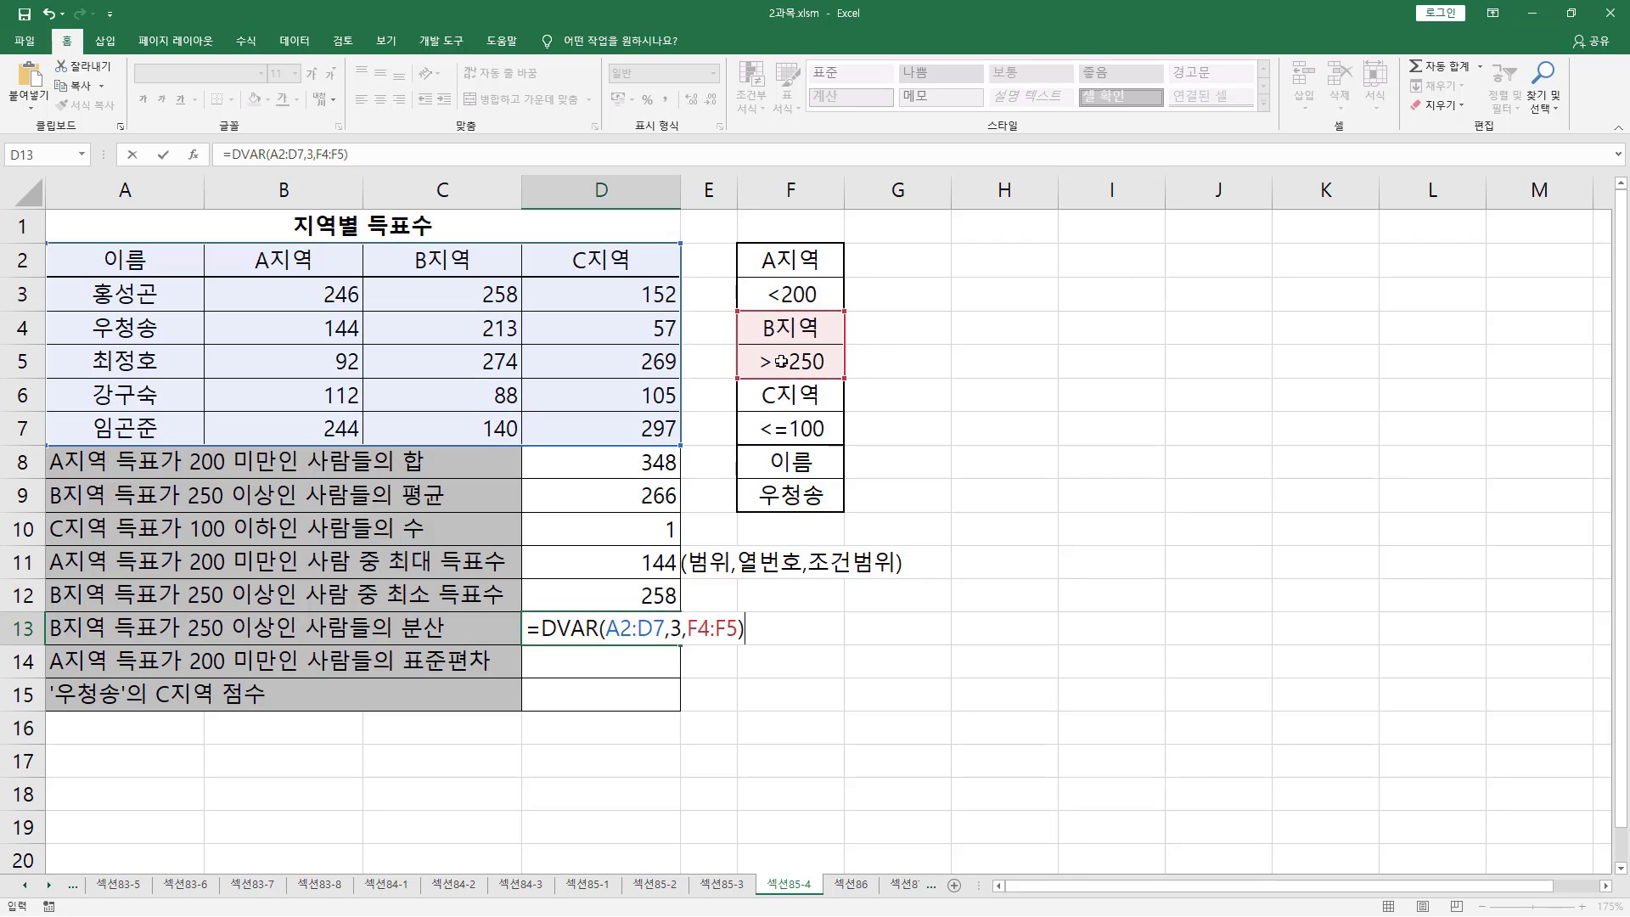
key("Return")
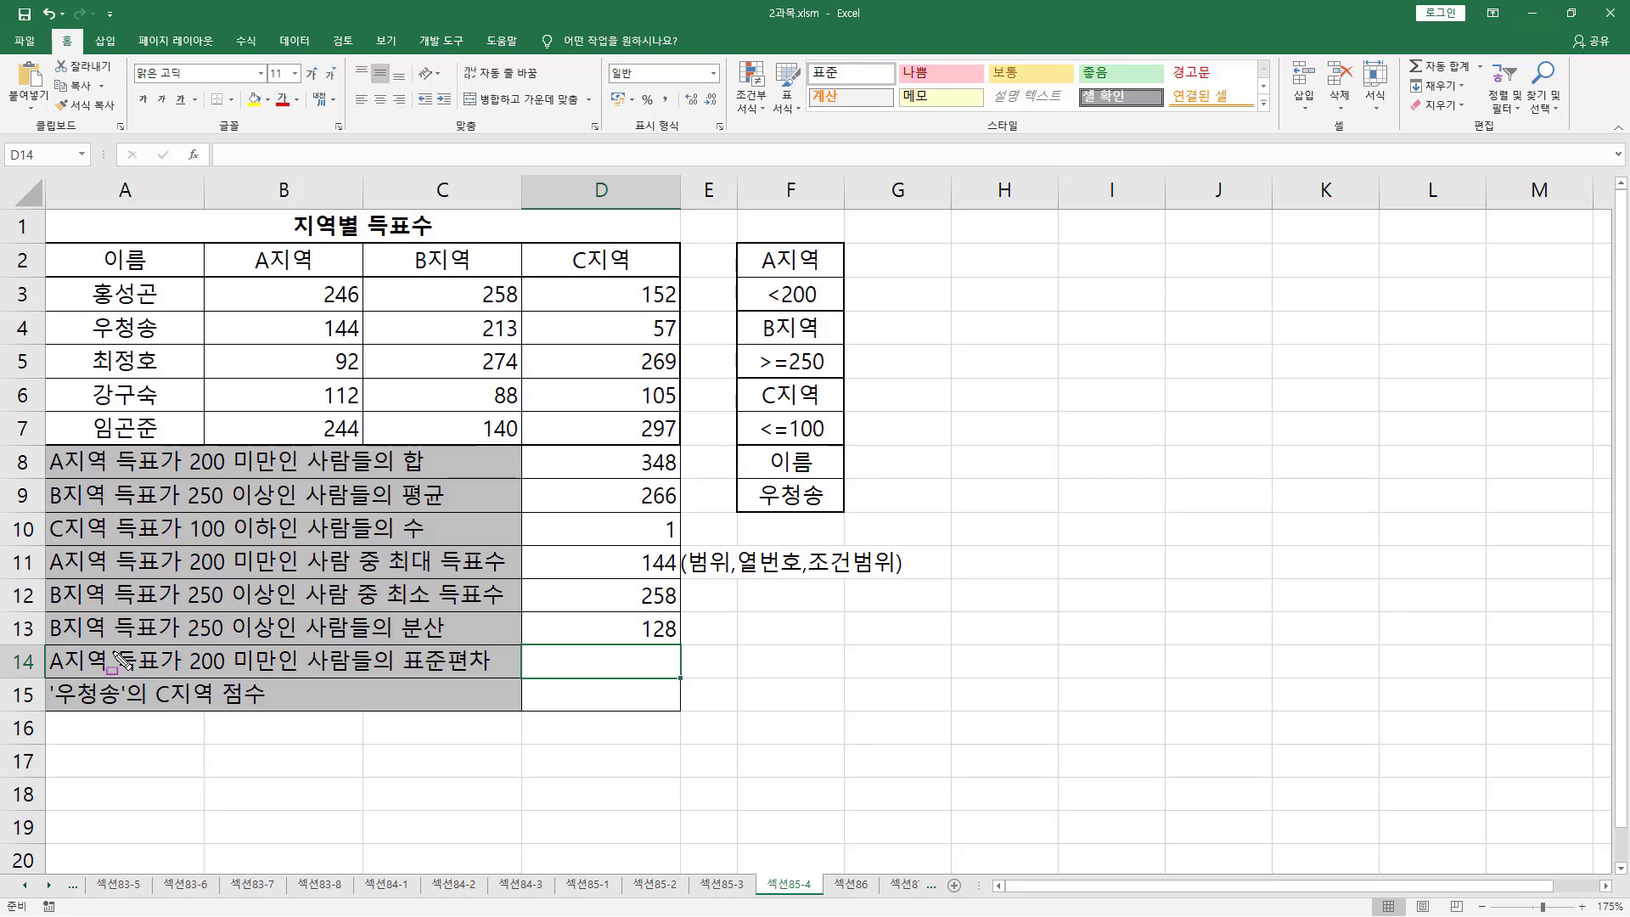
left_click_drag(54, 688, 285, 675)
left_click_drag(396, 675, 493, 676)
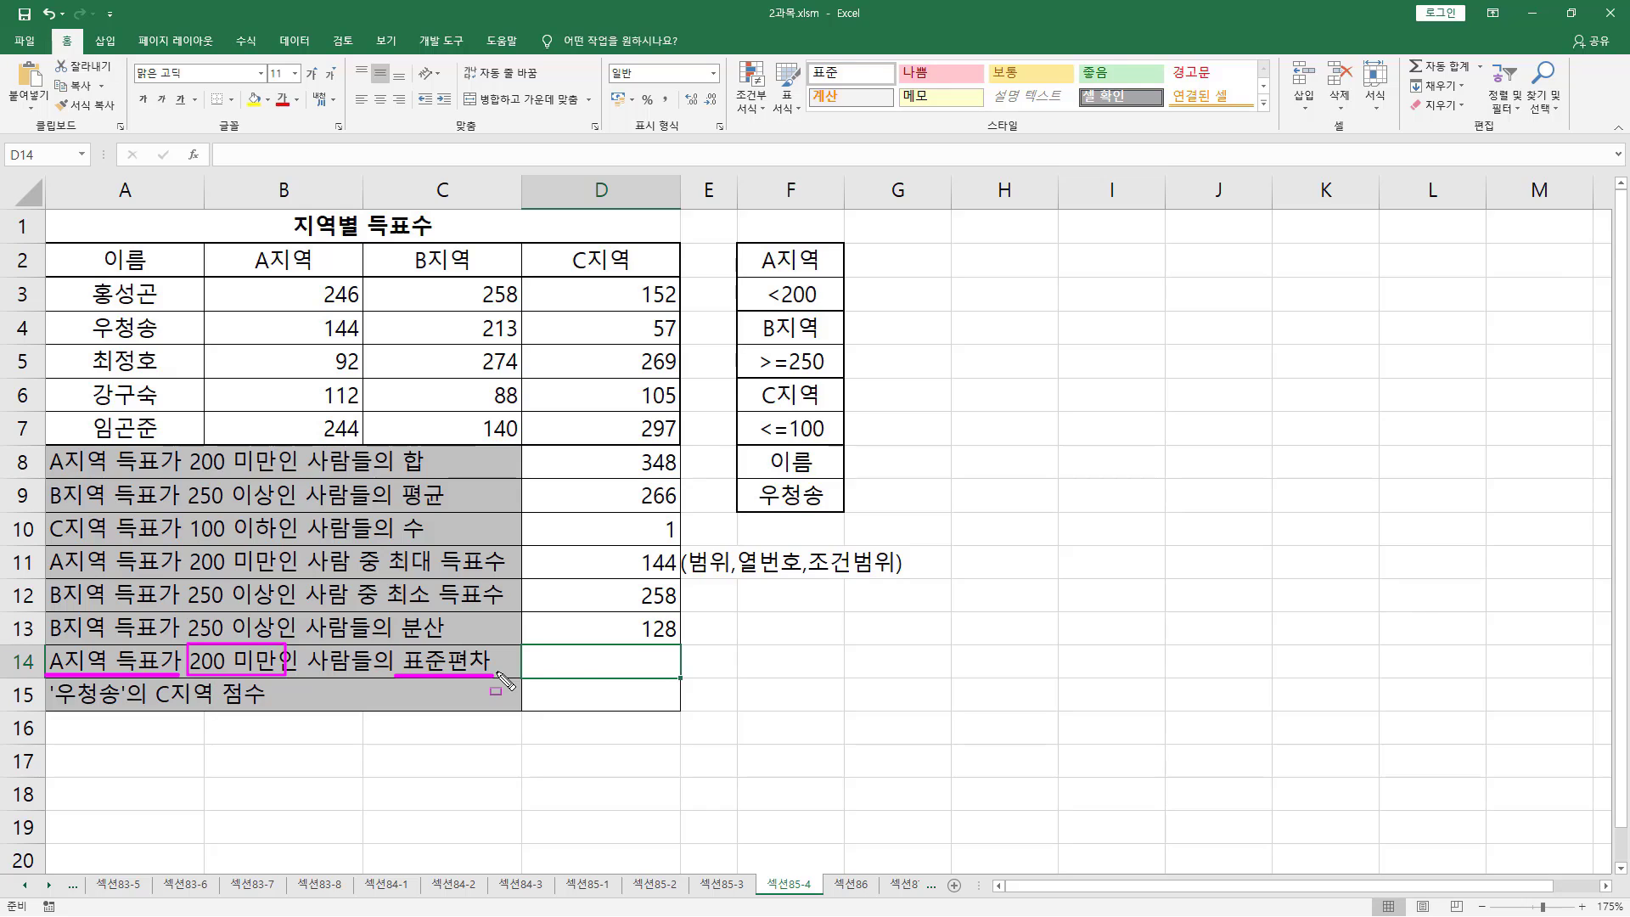
key("Escape")
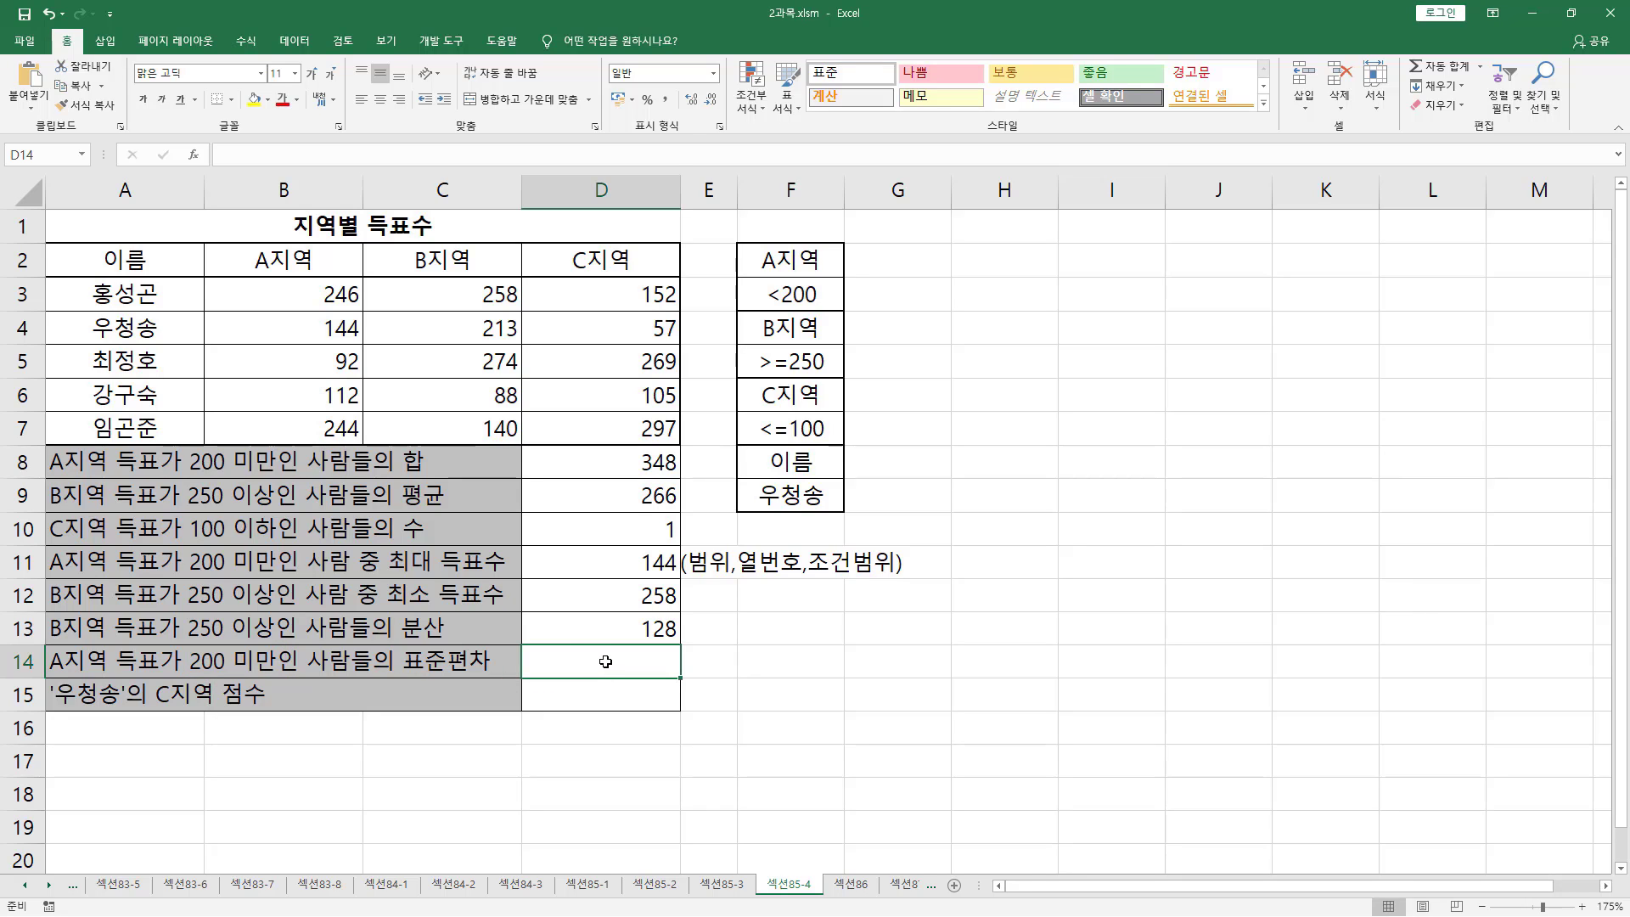
Step: Start a DSTDEV formula in D14 with A2:D7 as the database range
type("=d")
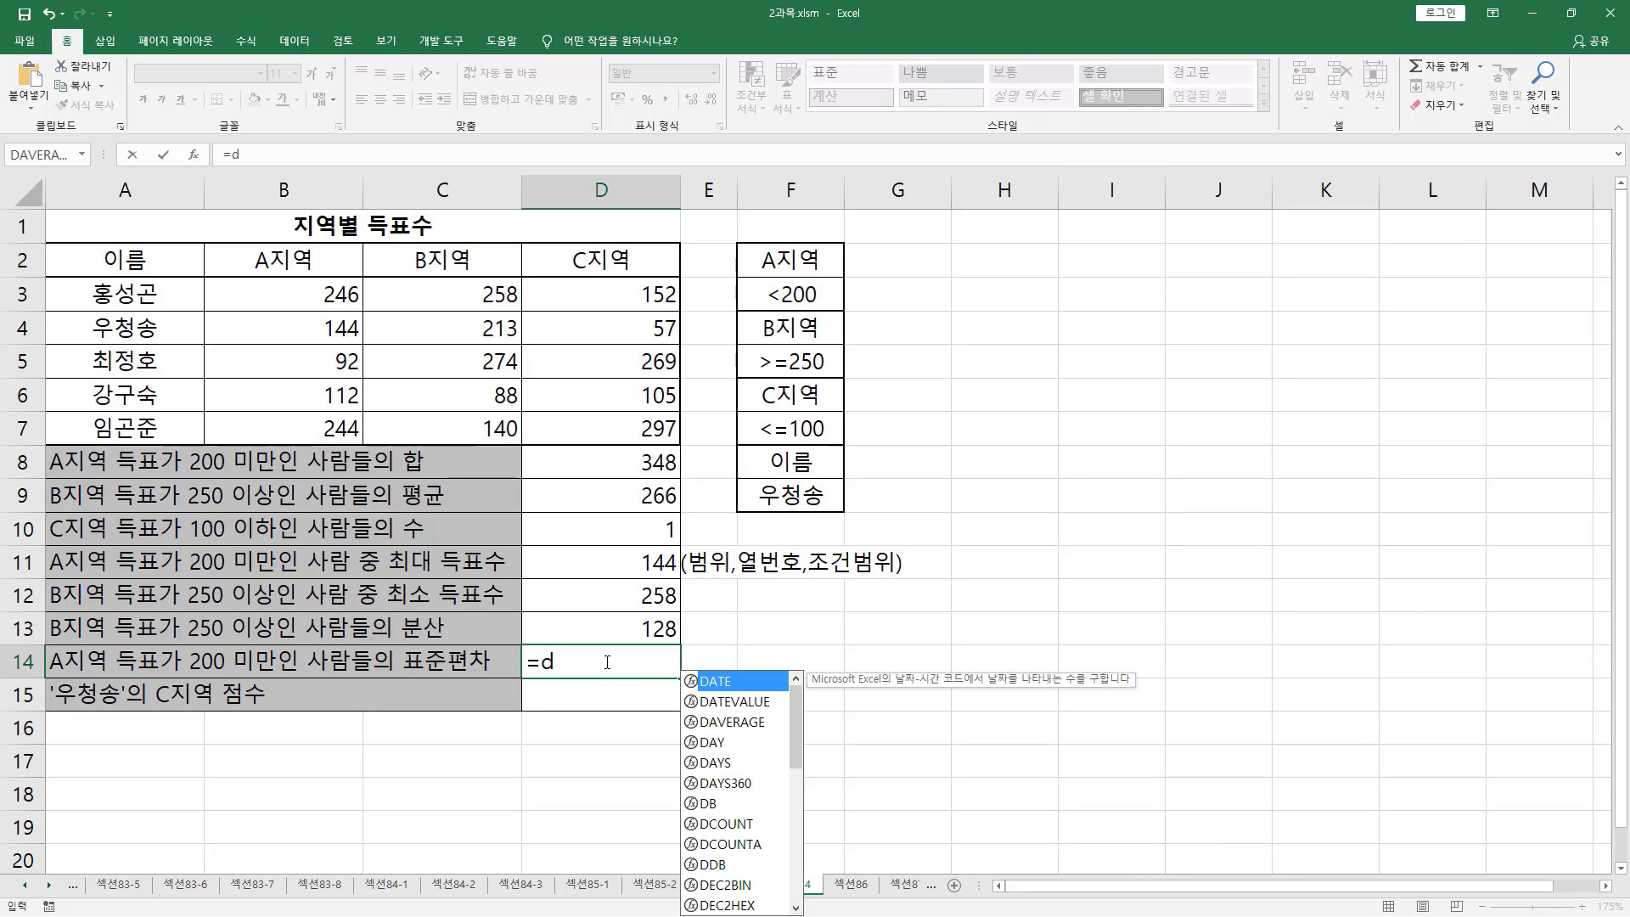
type("st")
key("Tab")
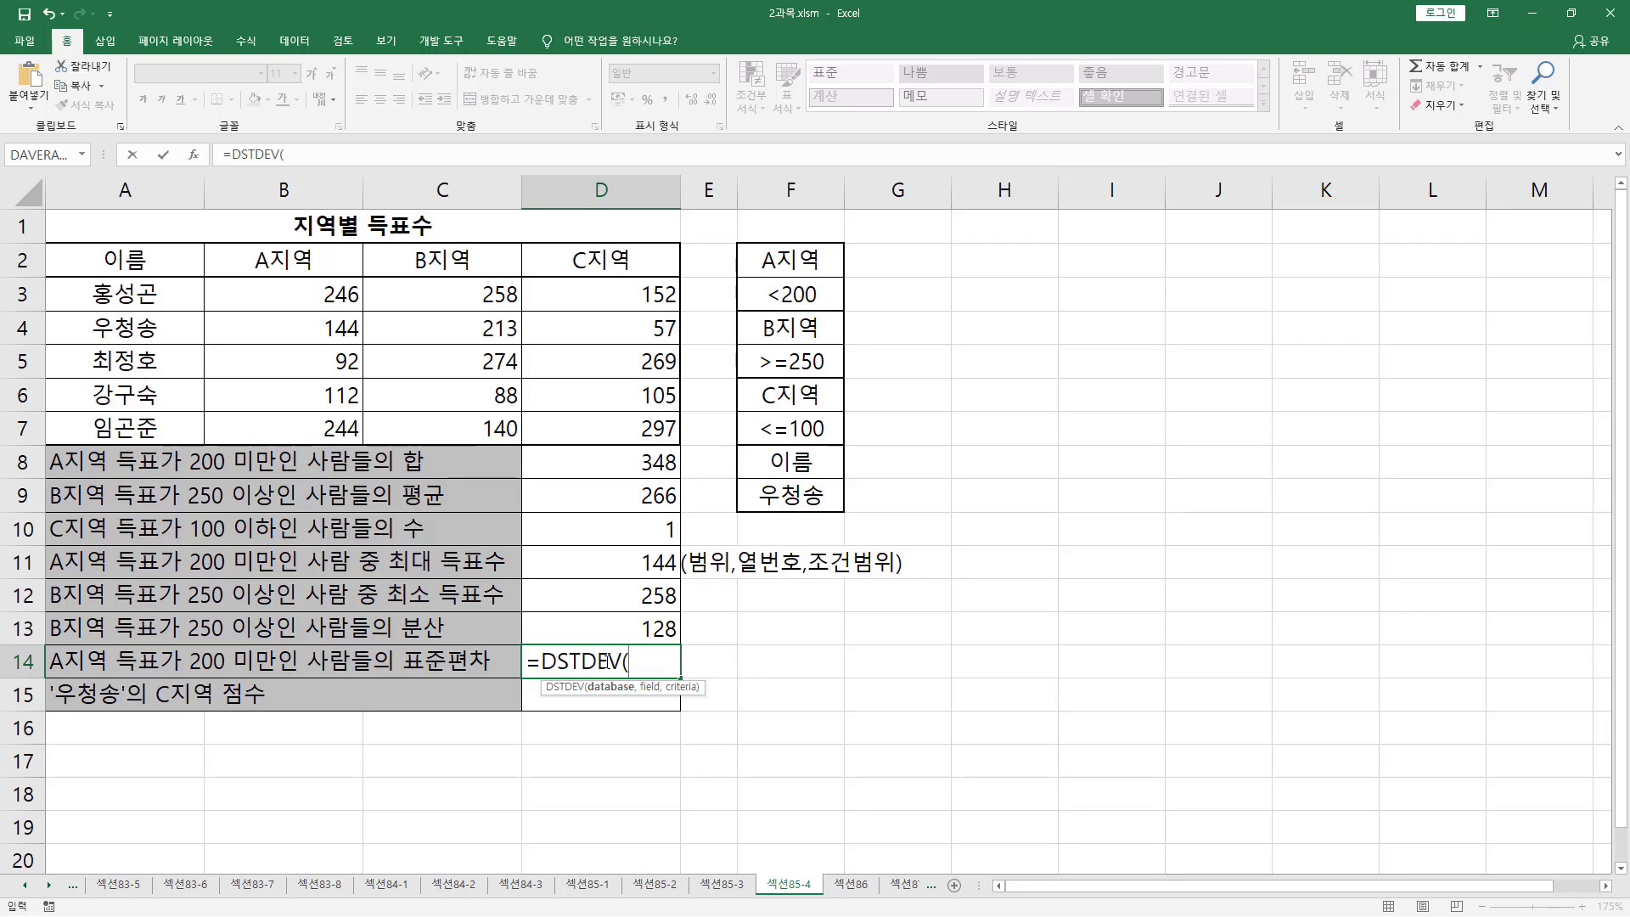
left_click_drag(170, 272, 589, 429)
type(",")
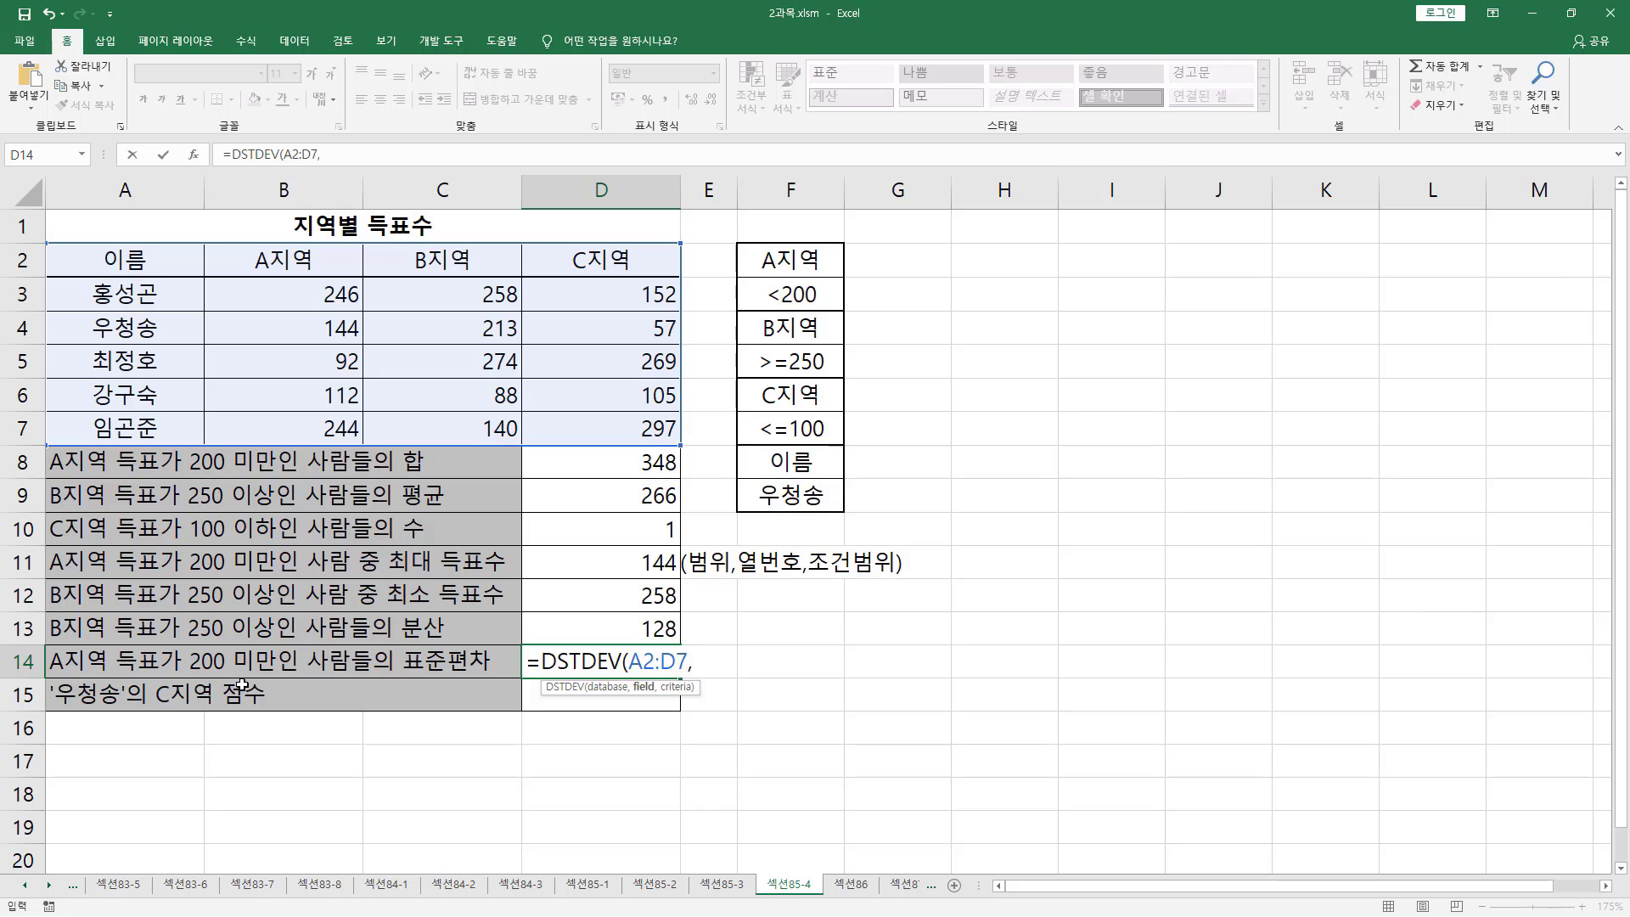
left_click_drag(405, 674, 486, 674)
left_click_drag(49, 674, 155, 674)
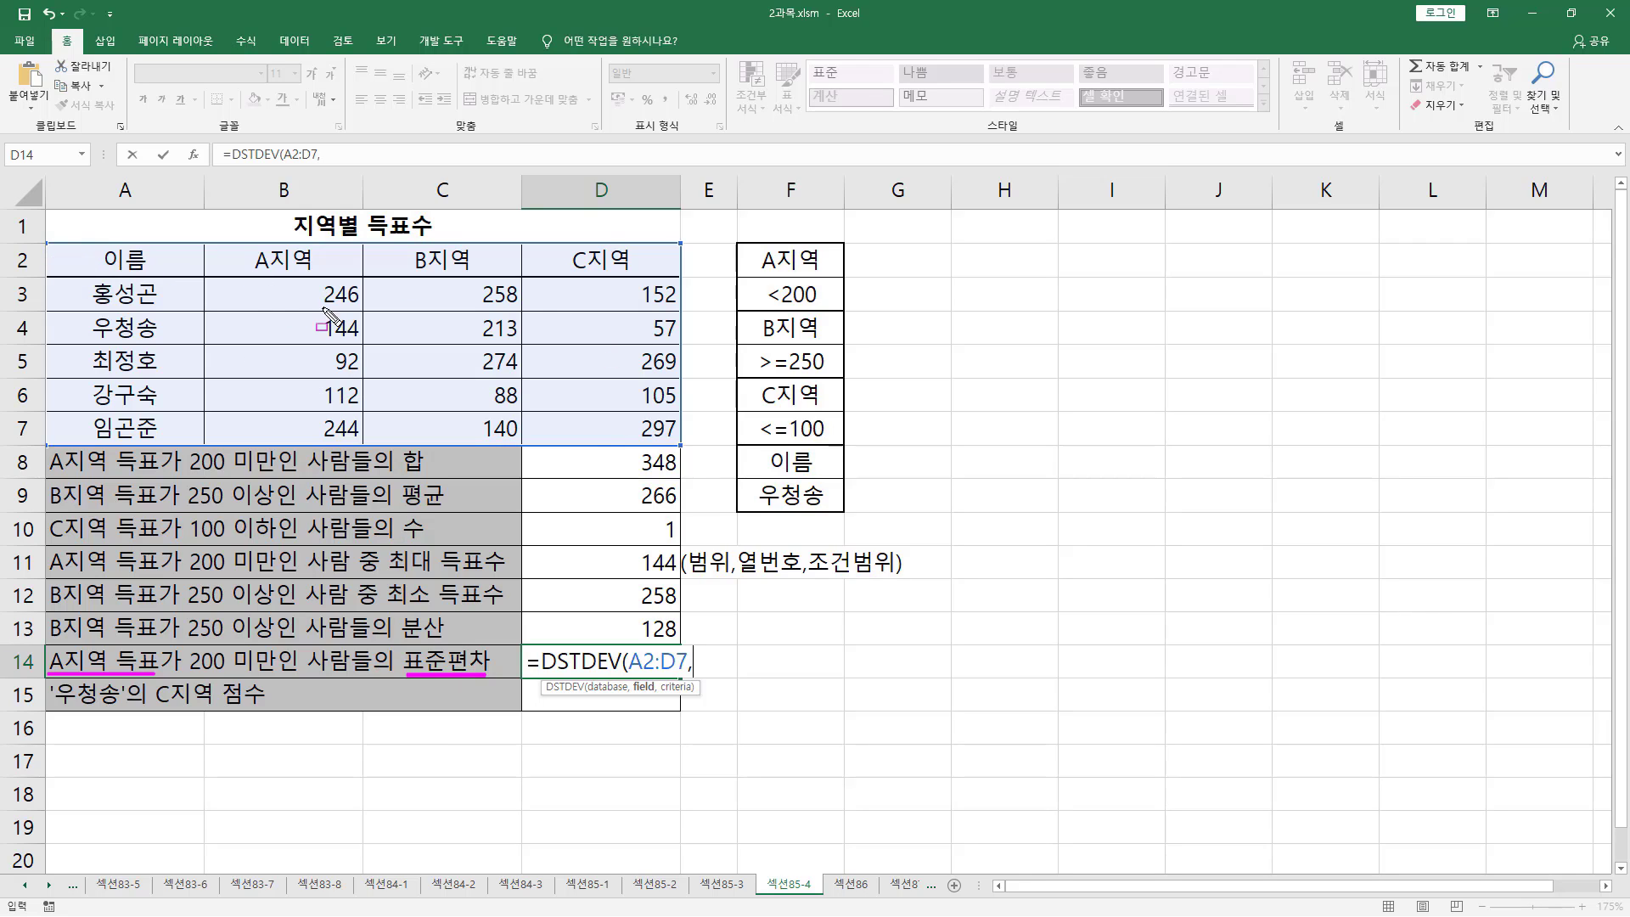
key("Escape")
Step: Complete D14 as =DSTDEV(A2:D7,2,F2:F3) to calculate the standard deviation of A지역 votes below 200
type("2")
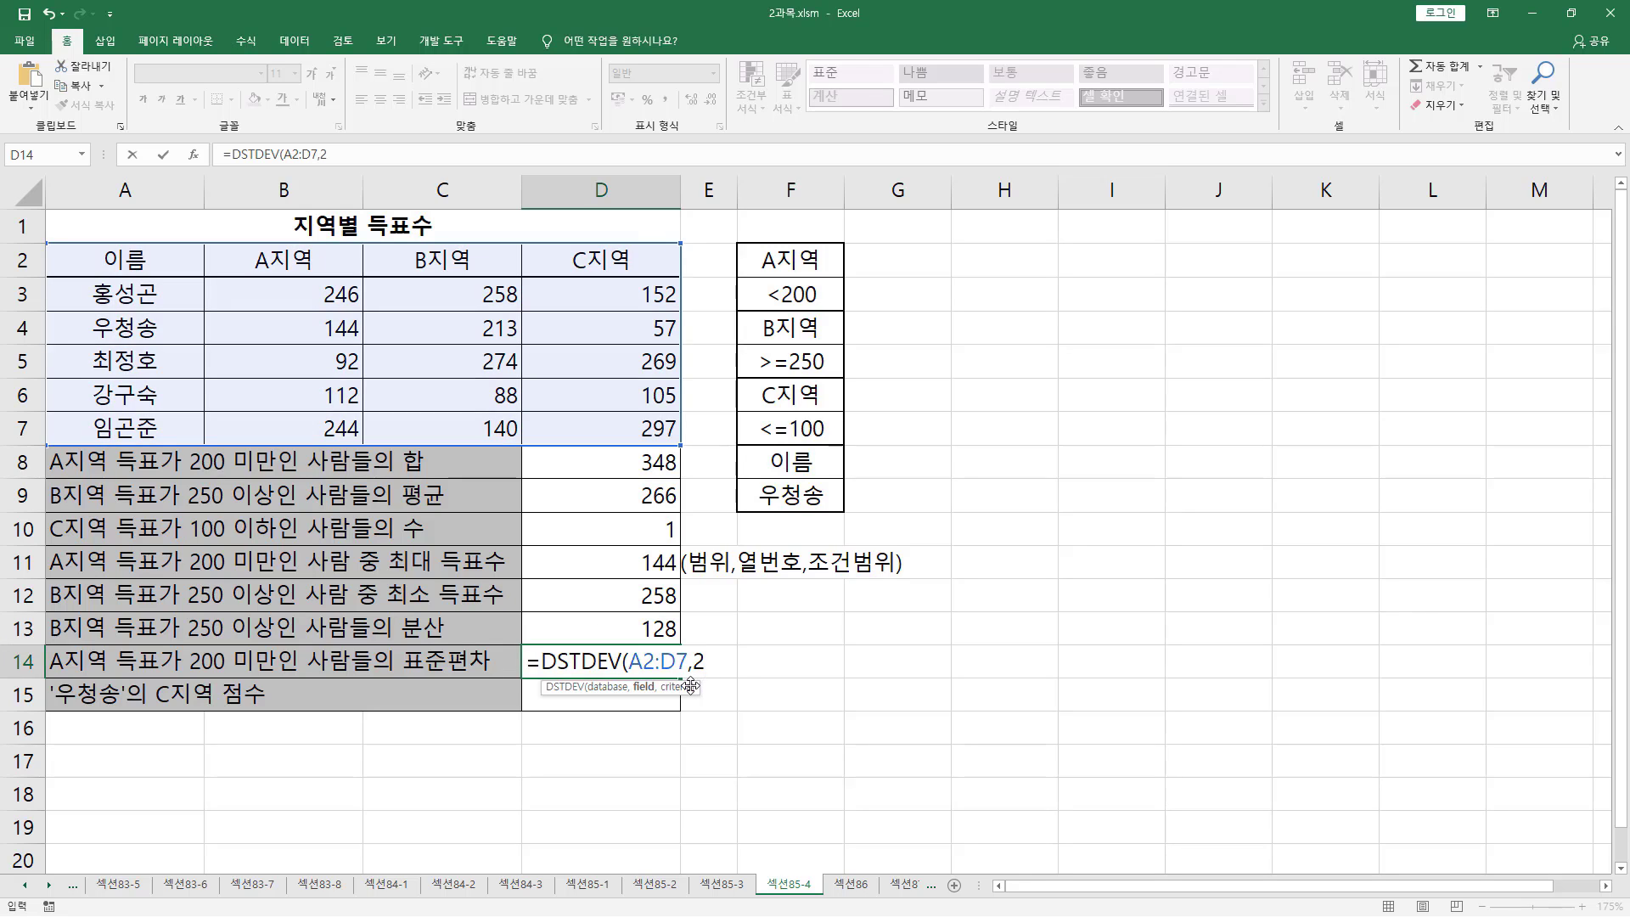
type(",")
mouse_move(744, 252)
left_mouse_down()
mouse_move(813, 326)
mouse_move(848, 246)
mouse_move(840, 289)
mouse_move(789, 273)
mouse_move(803, 311)
left_mouse_up()
key("Escape")
type(")")
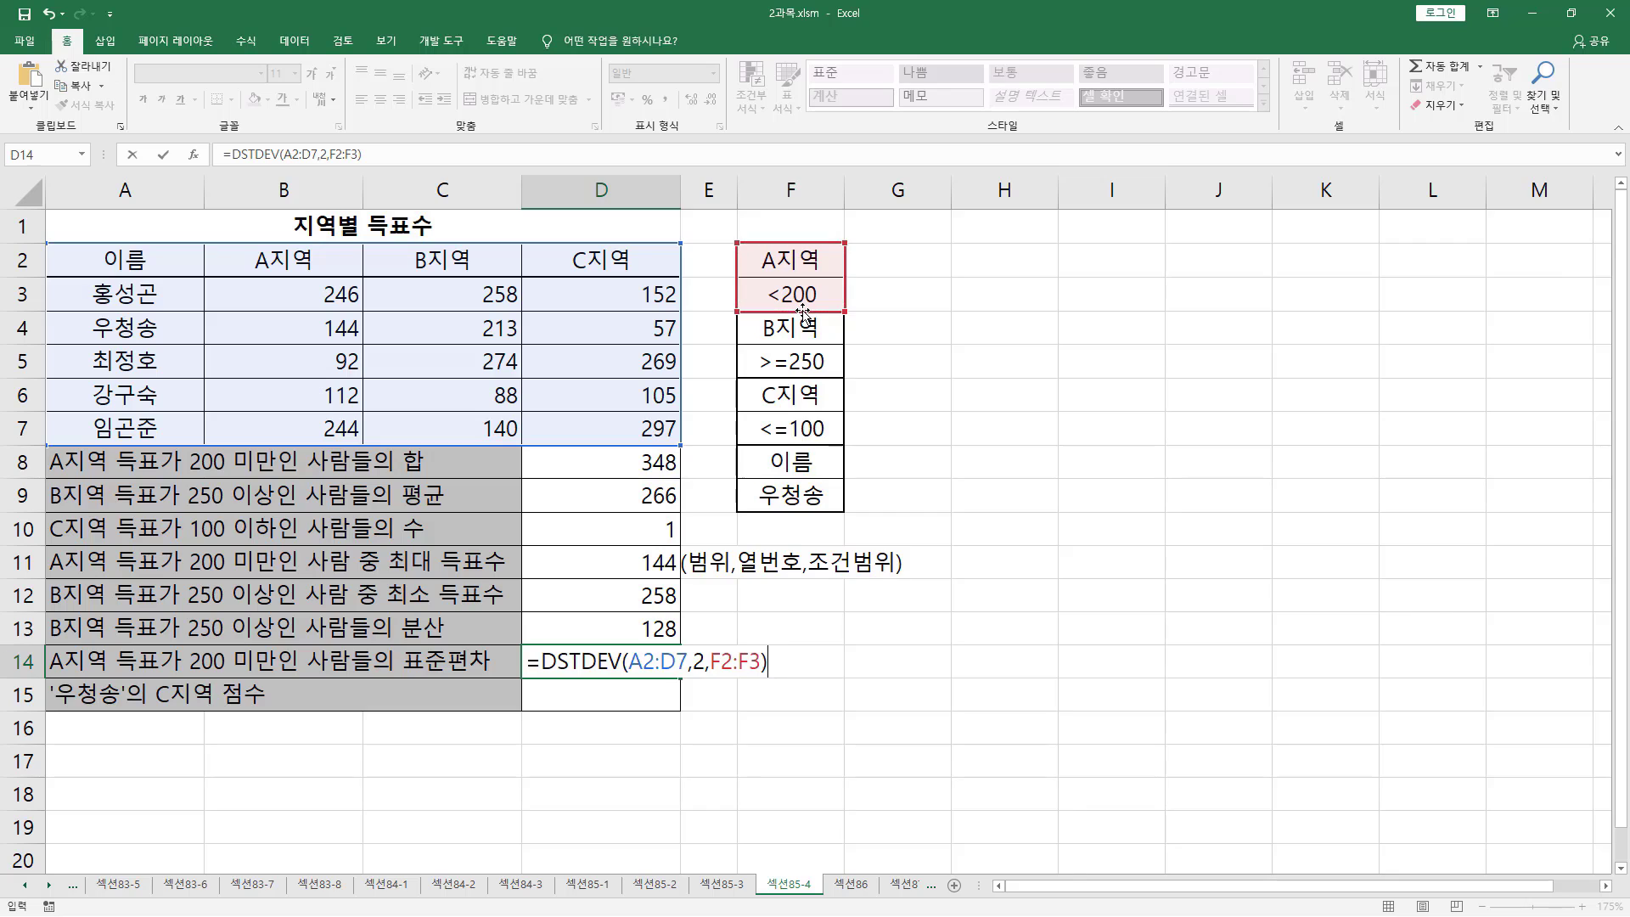
key("Return")
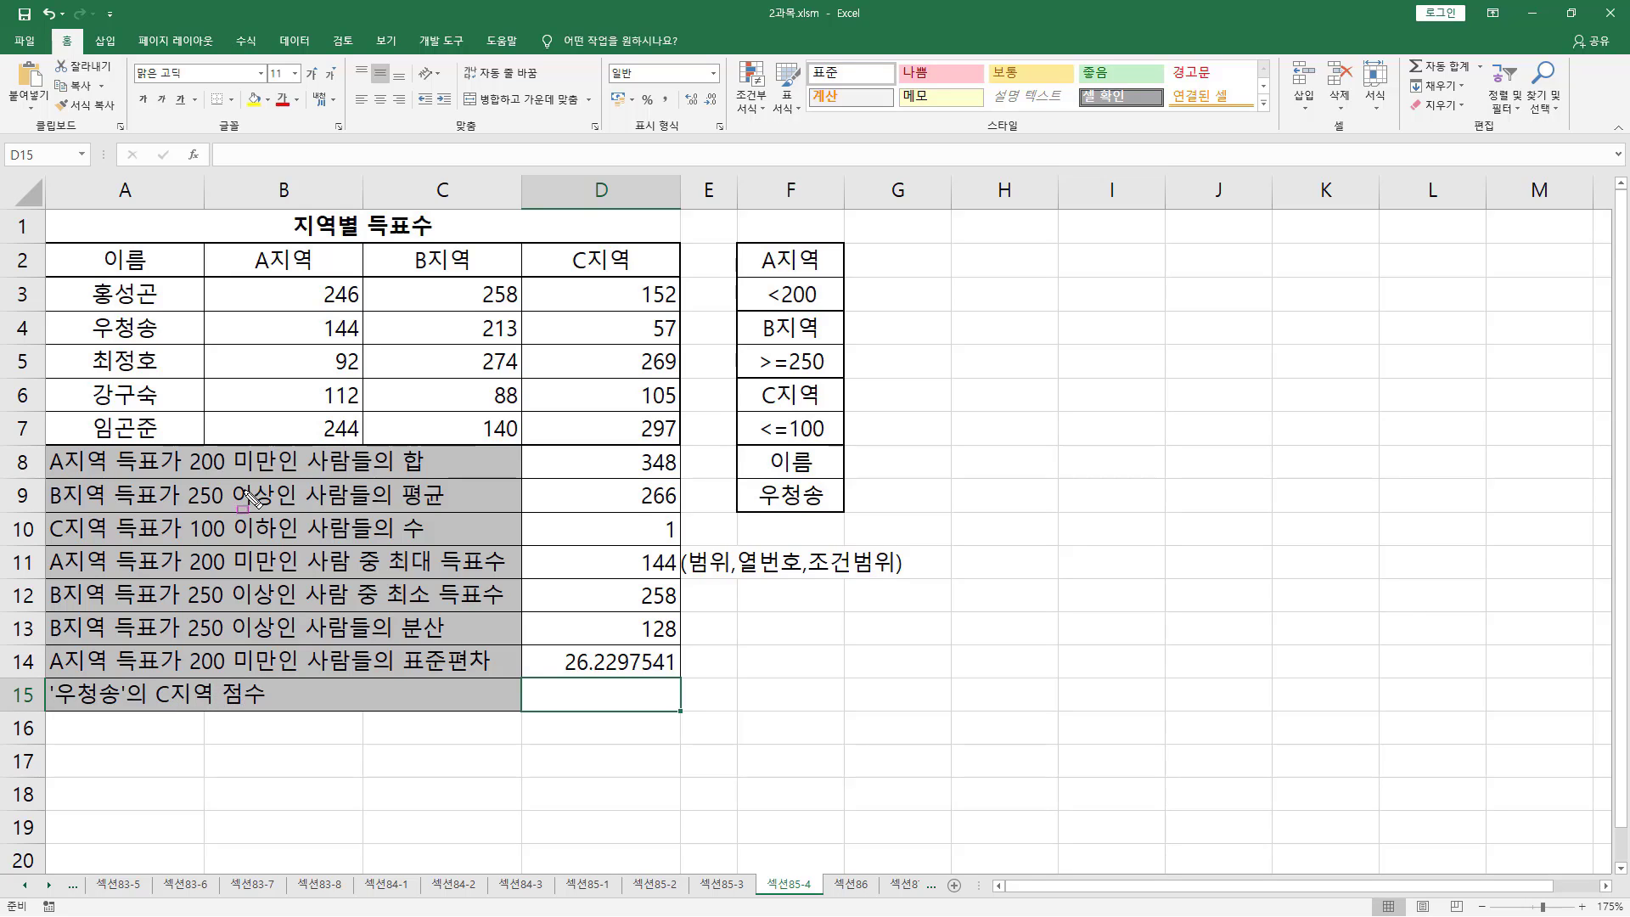
left_click_drag(78, 311, 162, 342)
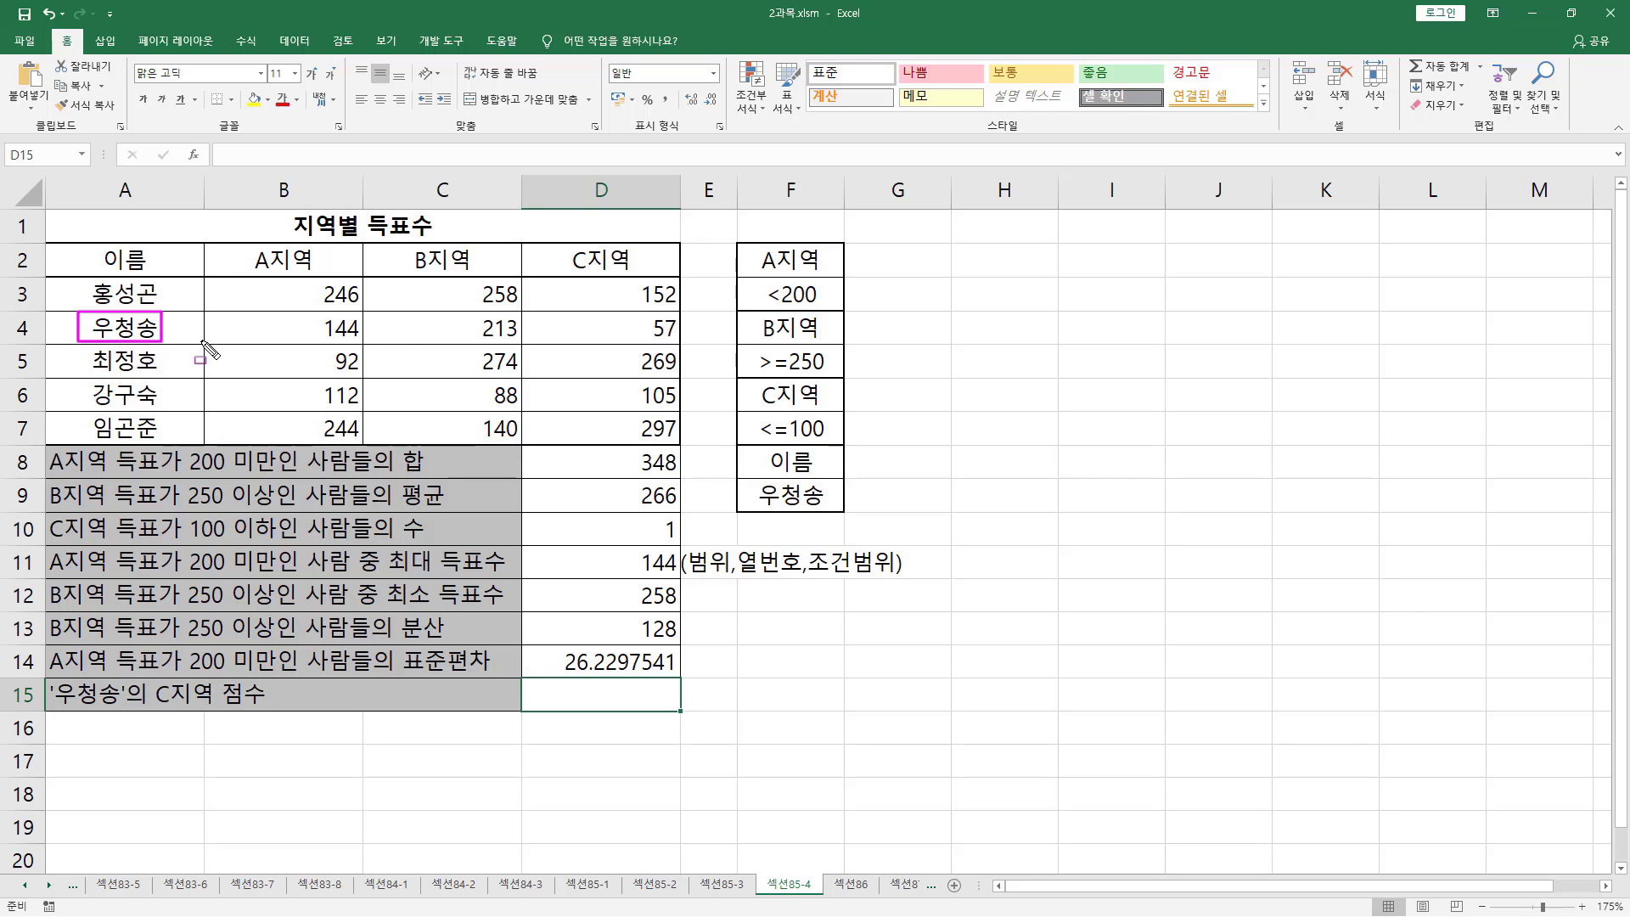
left_click_drag(638, 308, 684, 345)
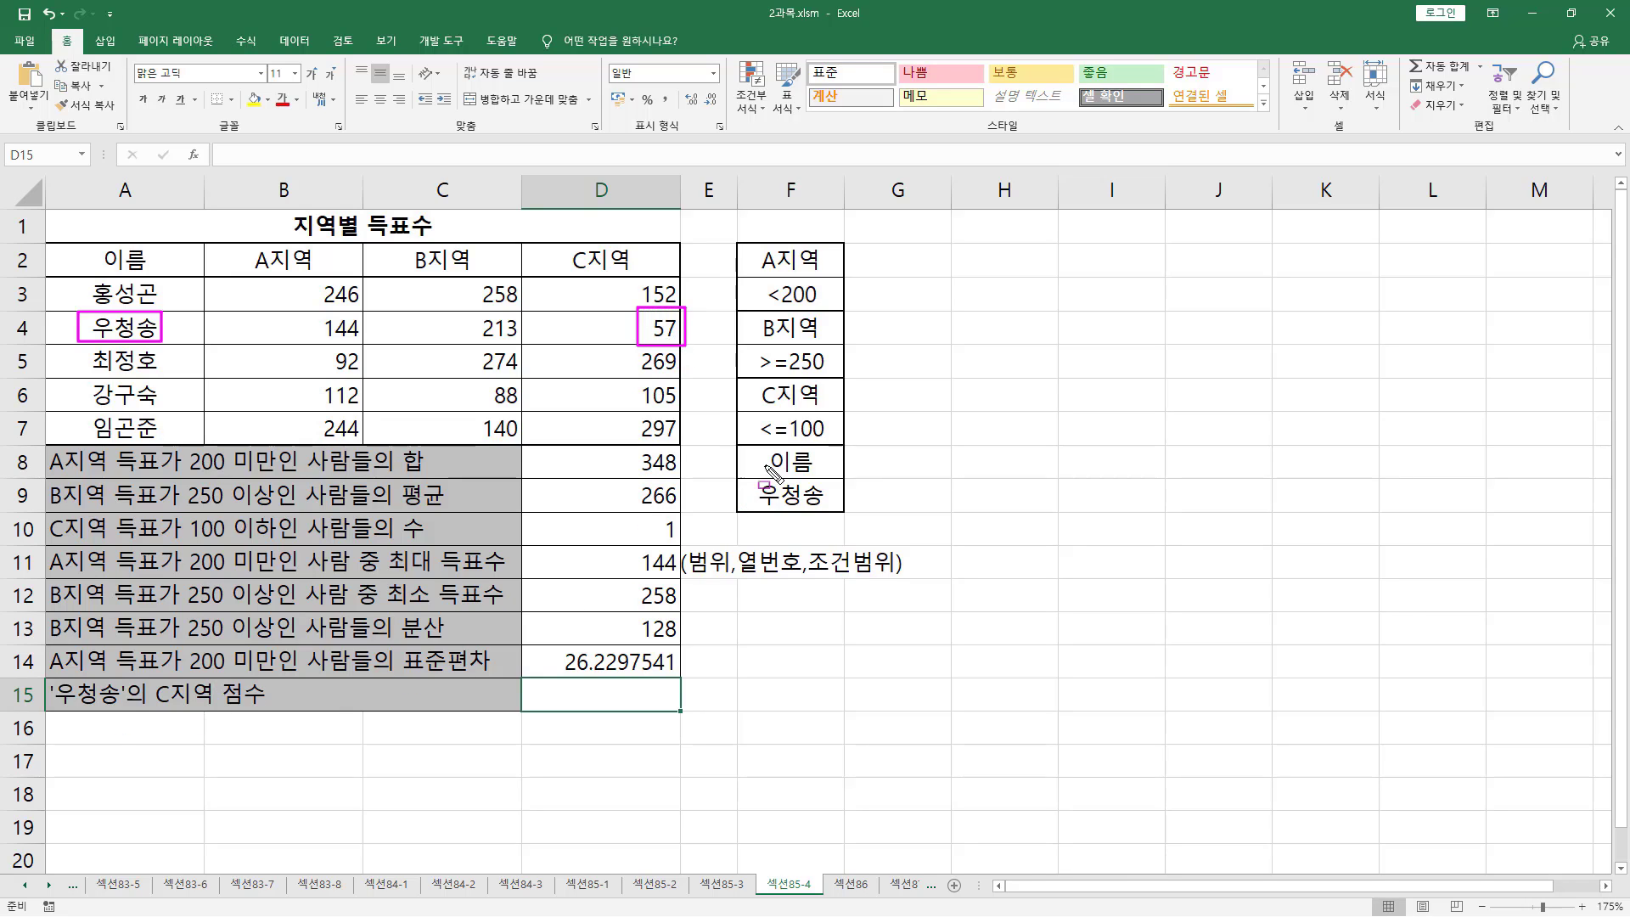
mouse_move(749, 446)
left_mouse_down()
mouse_move(828, 475)
mouse_move(819, 510)
left_mouse_up()
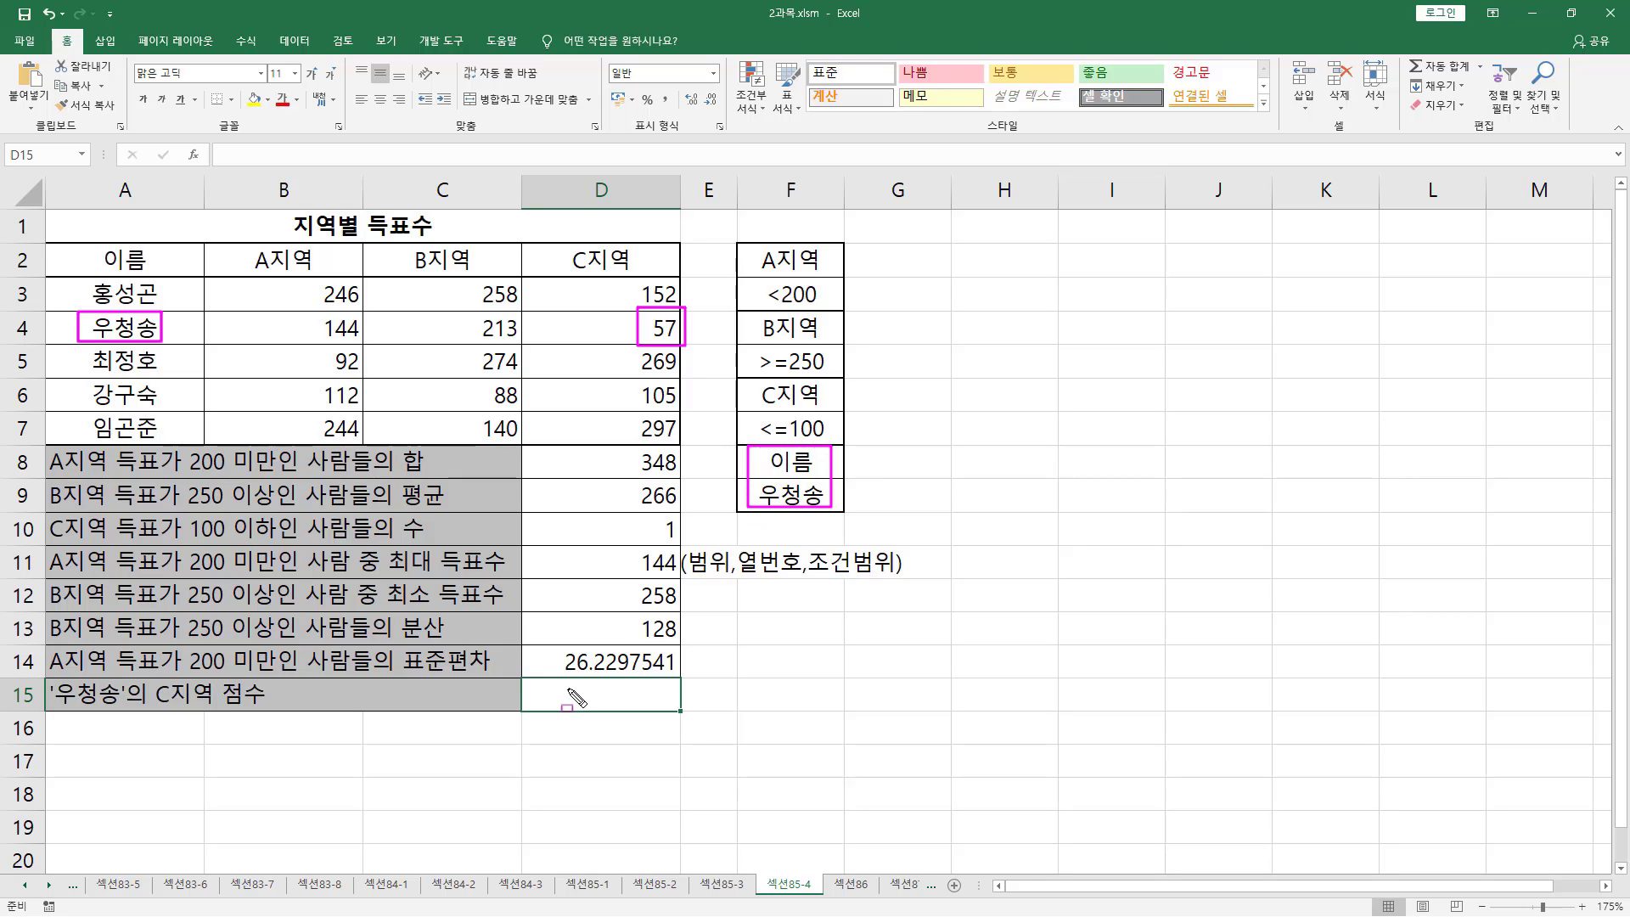
key("Escape")
Step: Enter =DGET(A2:D7,4,F8:F9) in D15 to retrieve the C지역 score of the person named in the criteria
type("=")
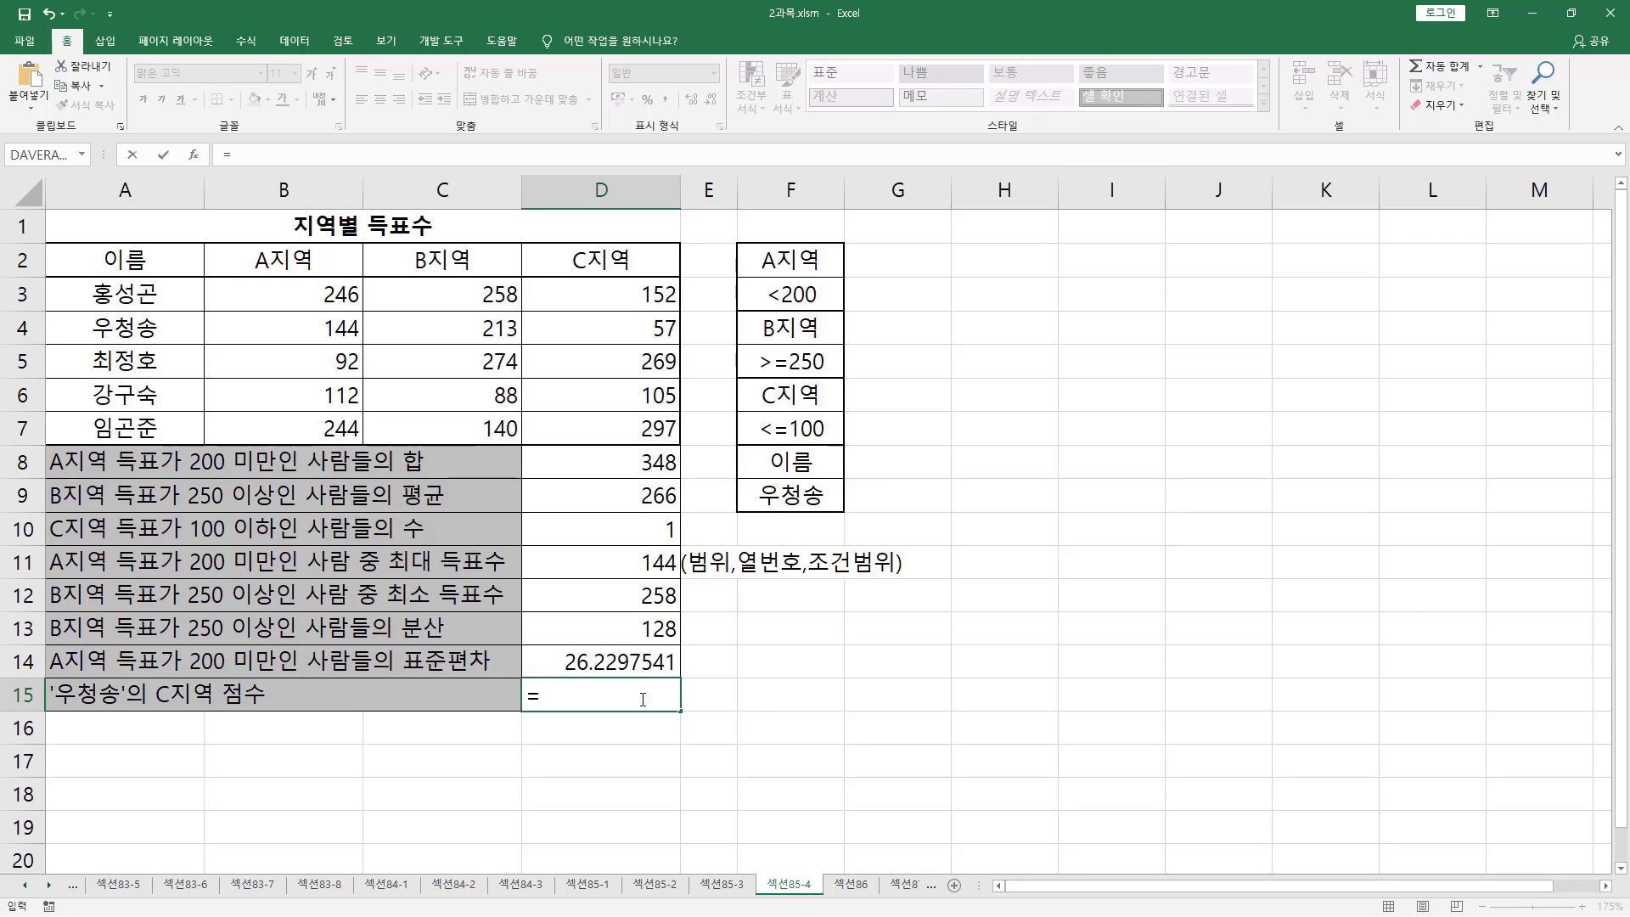
type("dge")
key("Tab")
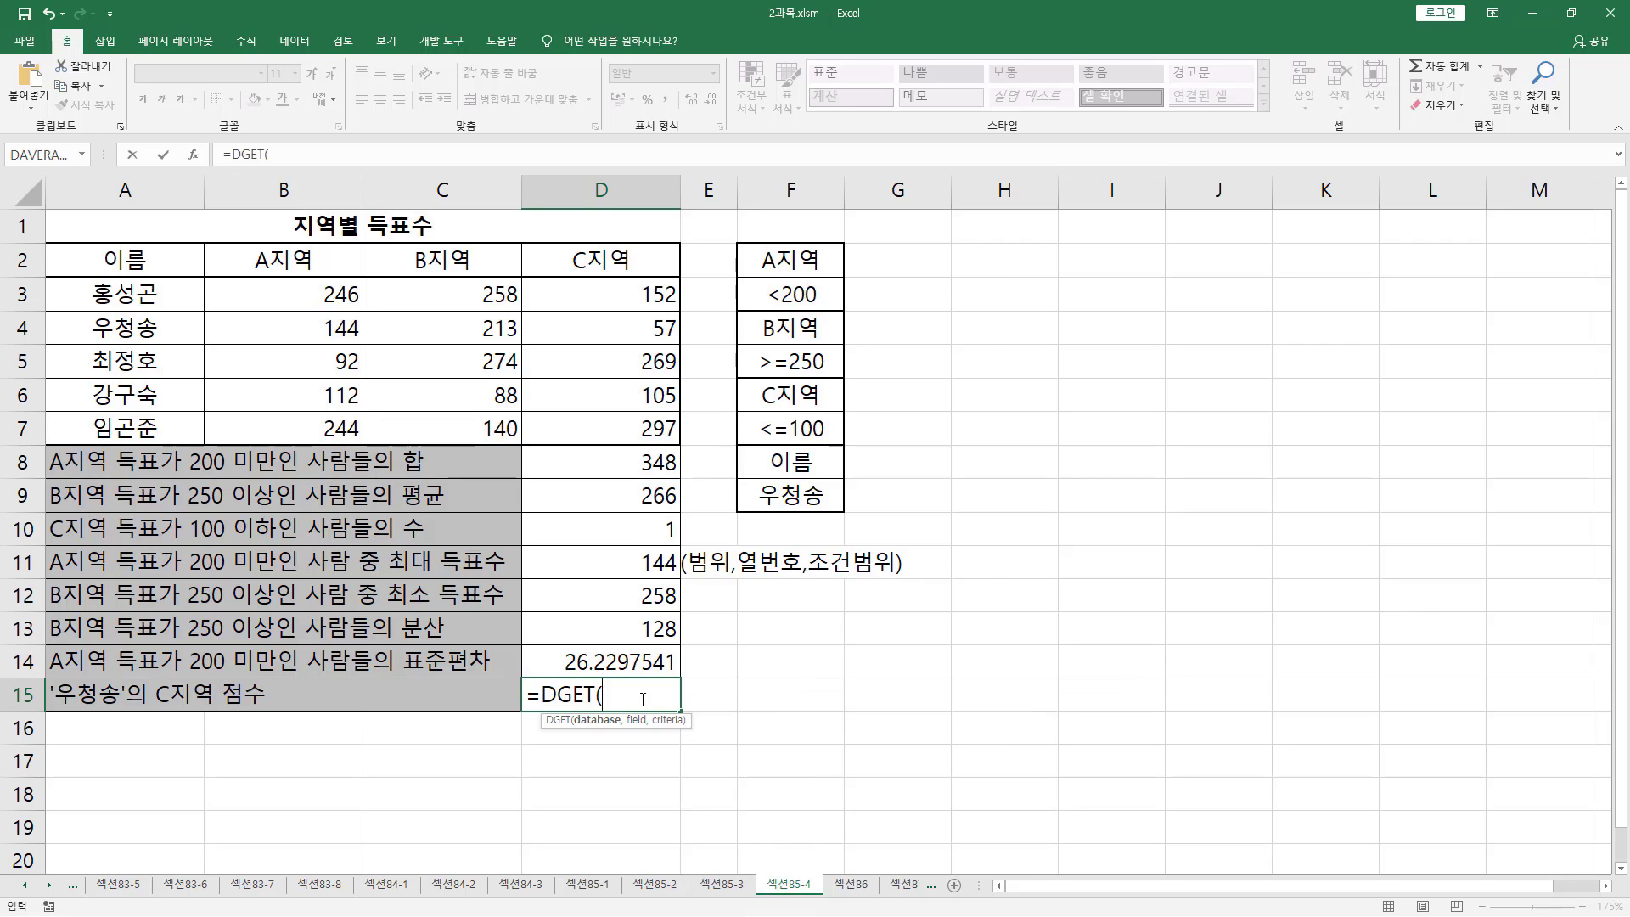
left_click_drag(148, 263, 570, 421)
type(",")
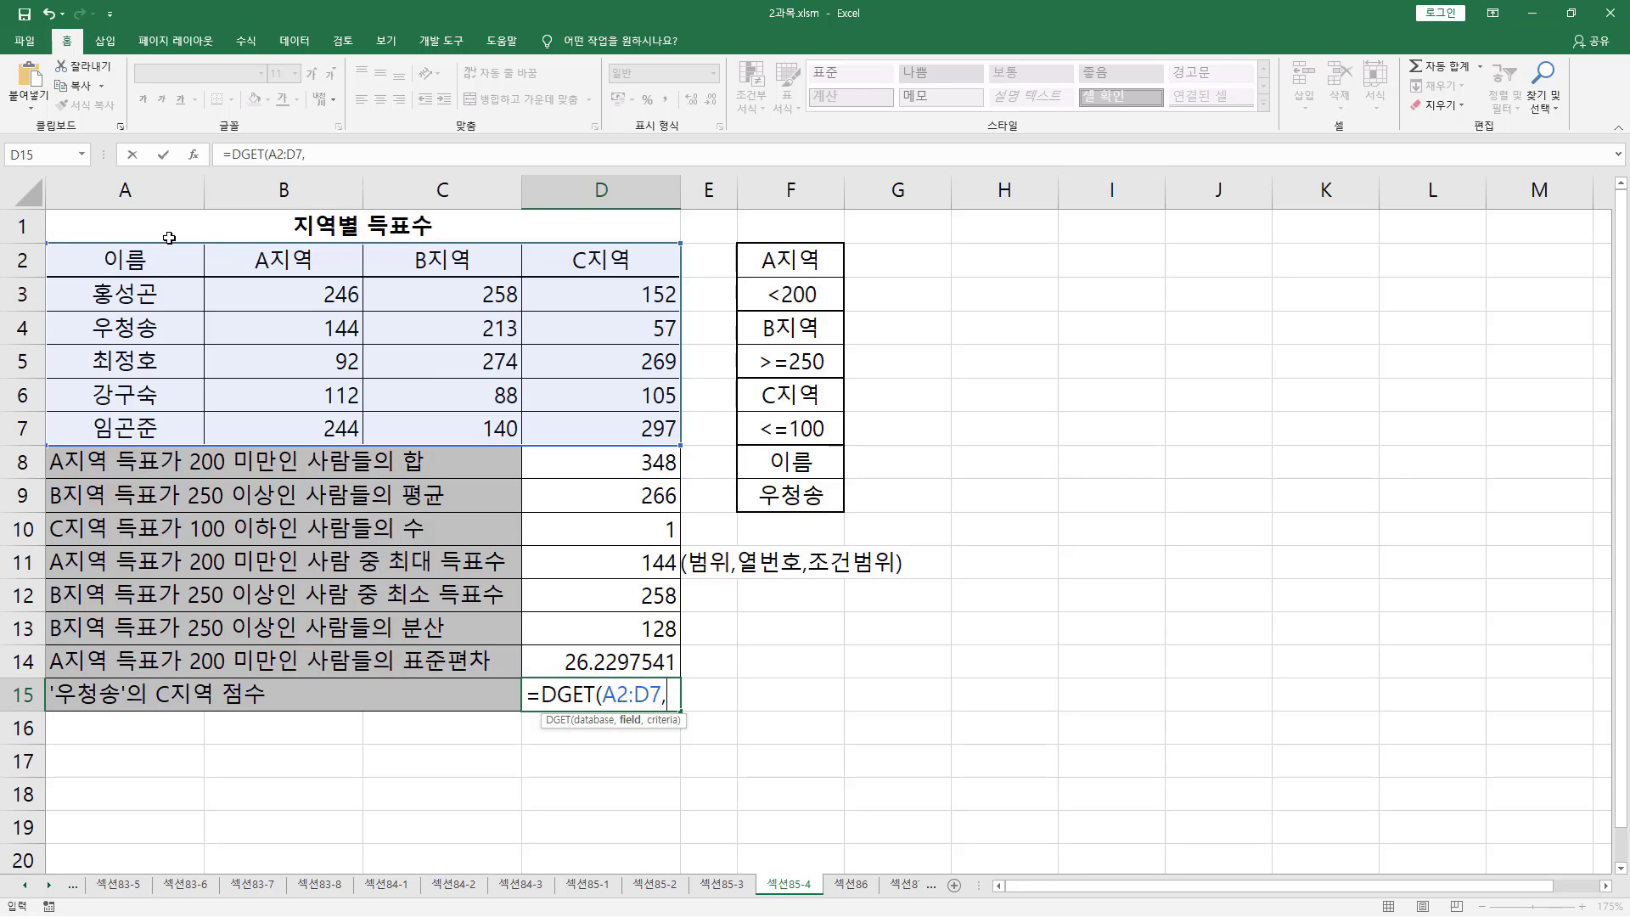
type("4,")
left_click_drag(803, 462, 810, 502)
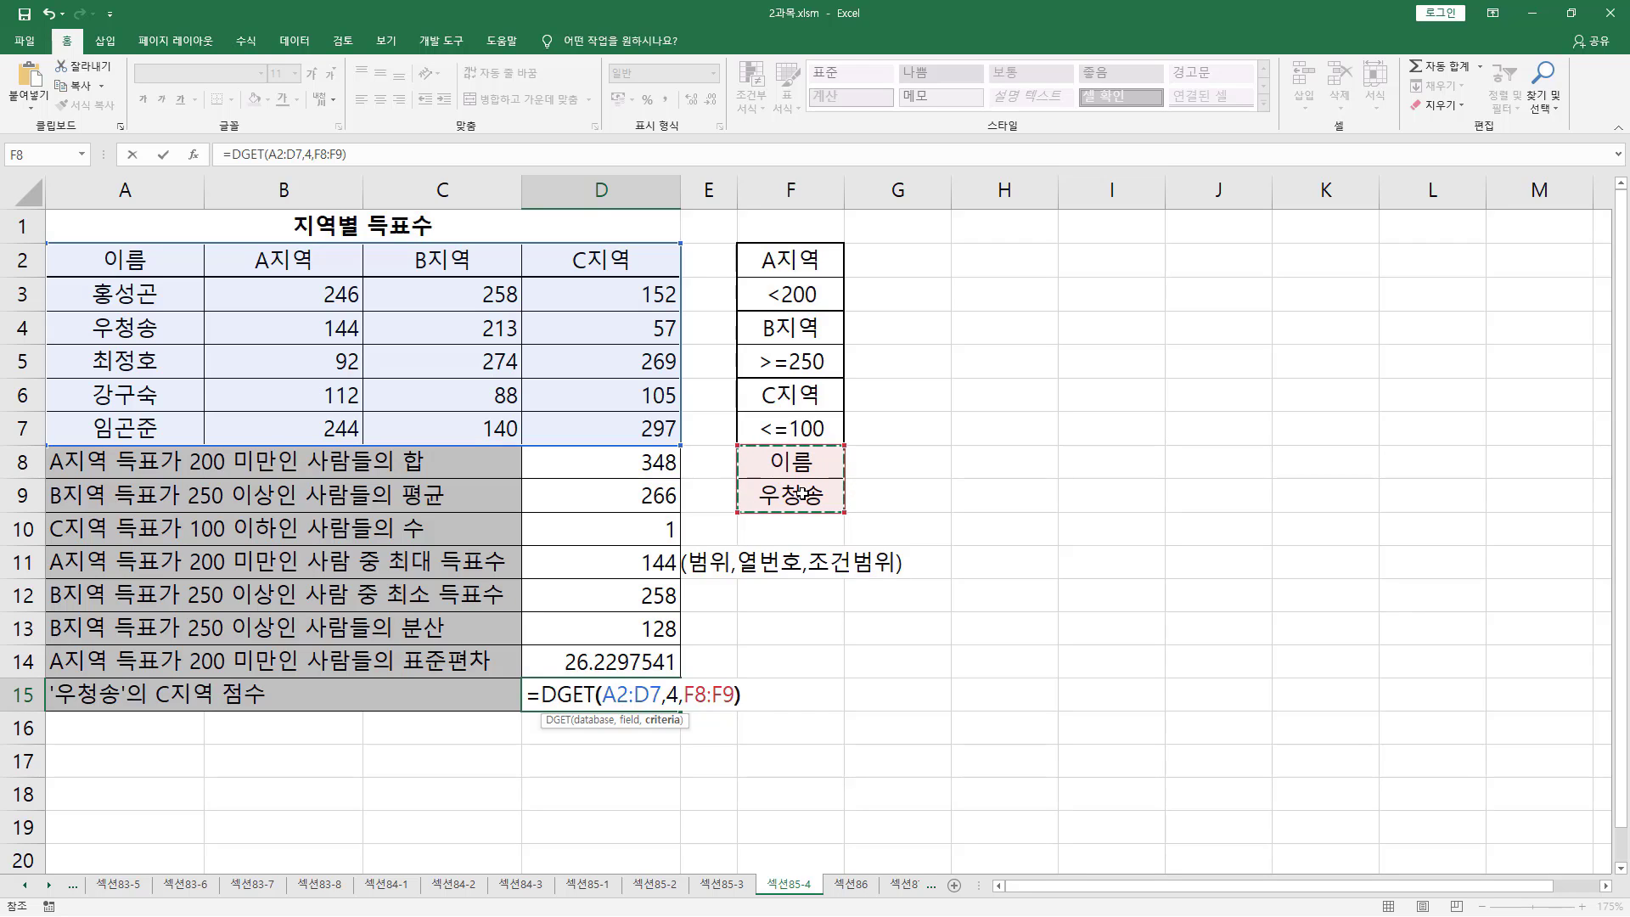
key("Return")
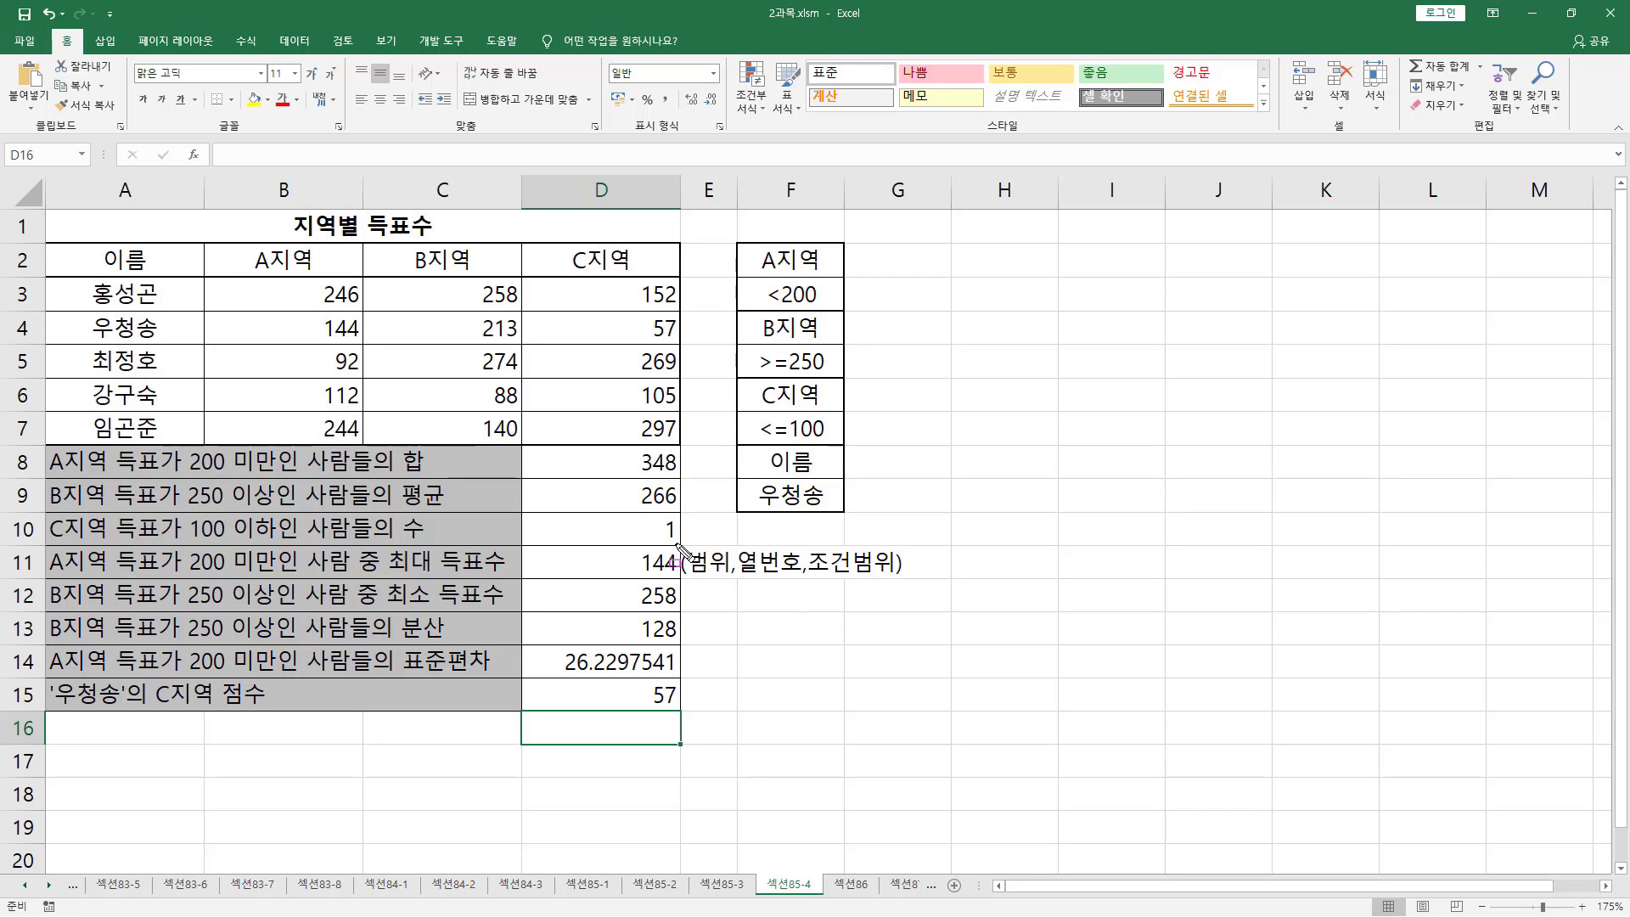
left_click_drag(677, 544, 911, 580)
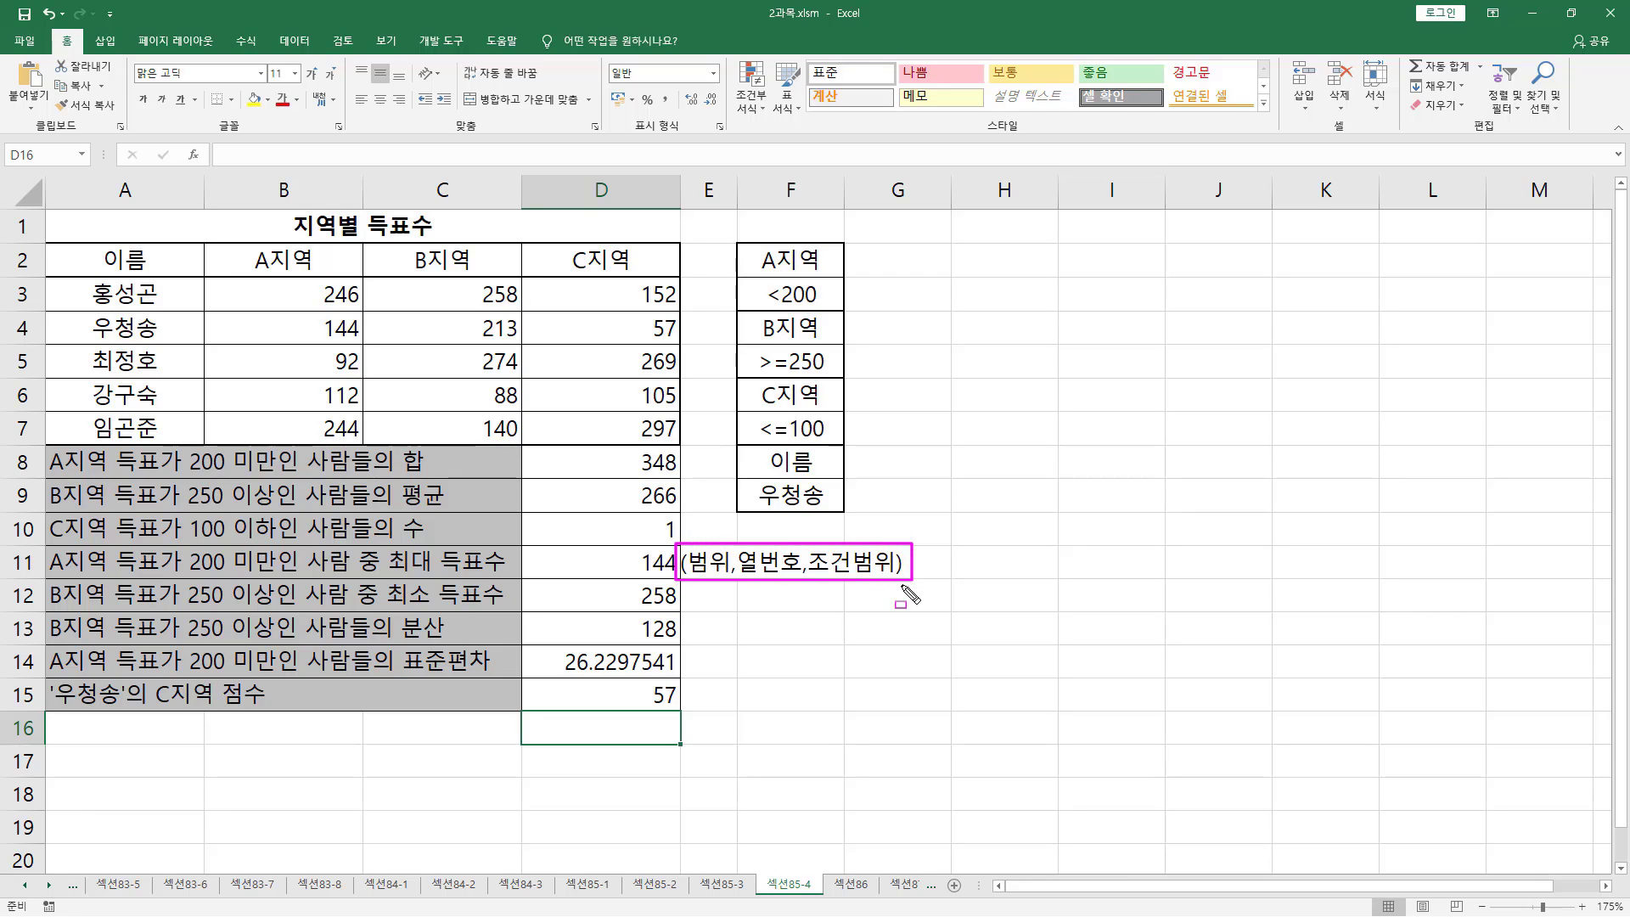
mouse_move(399, 475)
left_mouse_down()
mouse_move(428, 475)
mouse_move(440, 509)
mouse_move(423, 540)
mouse_move(441, 645)
mouse_move(491, 673)
left_mouse_up()
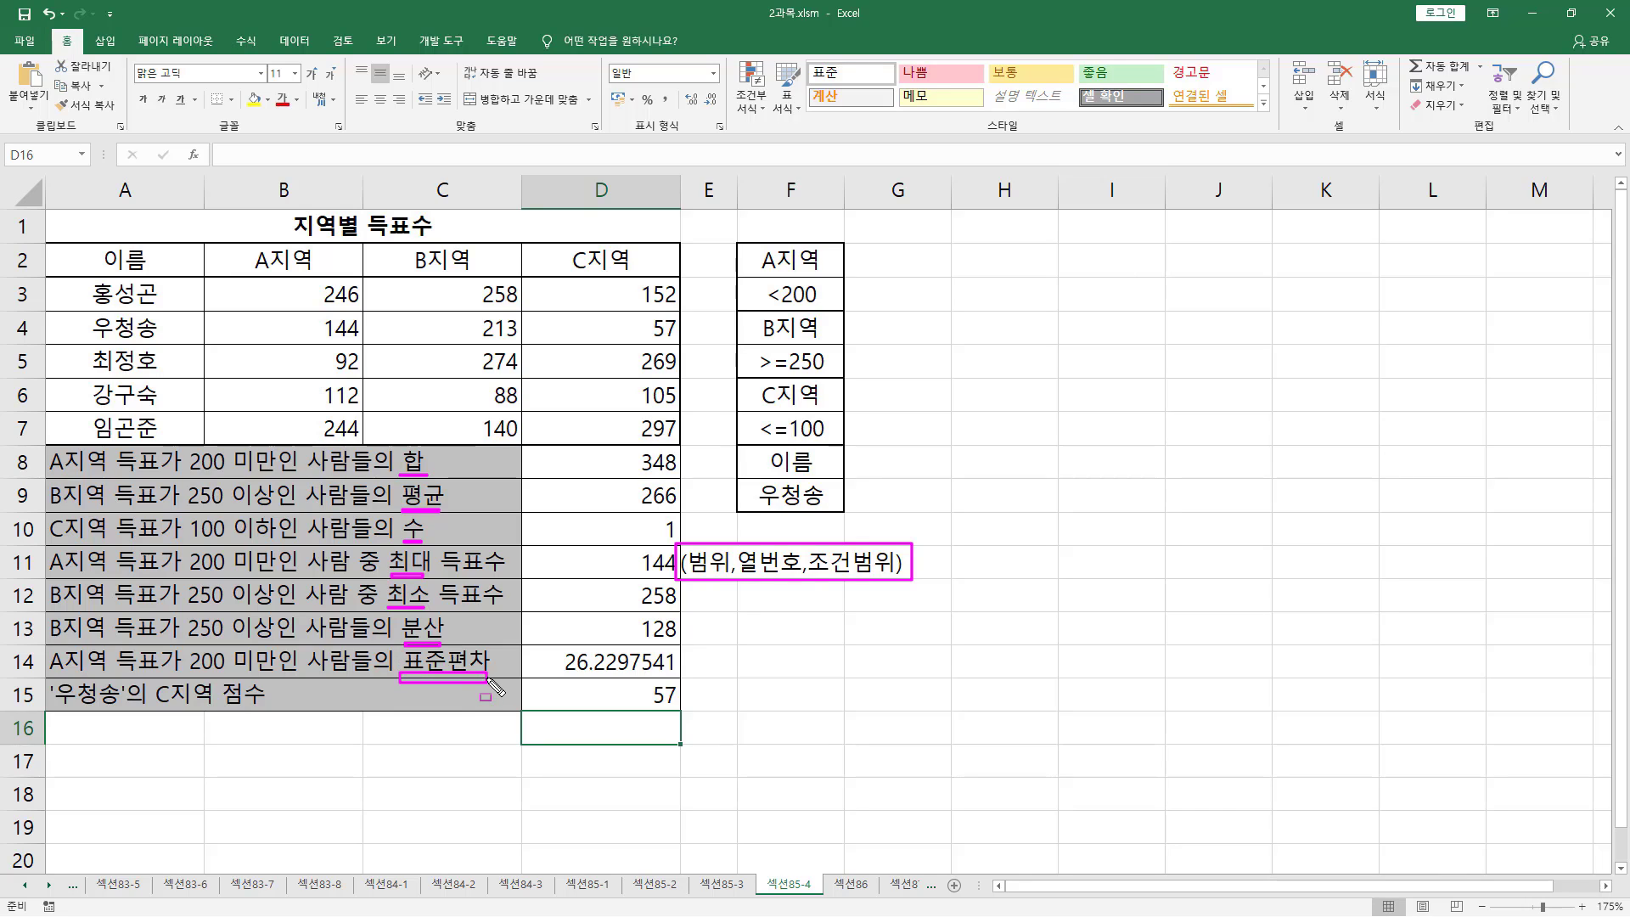
left_click_drag(162, 706, 264, 707)
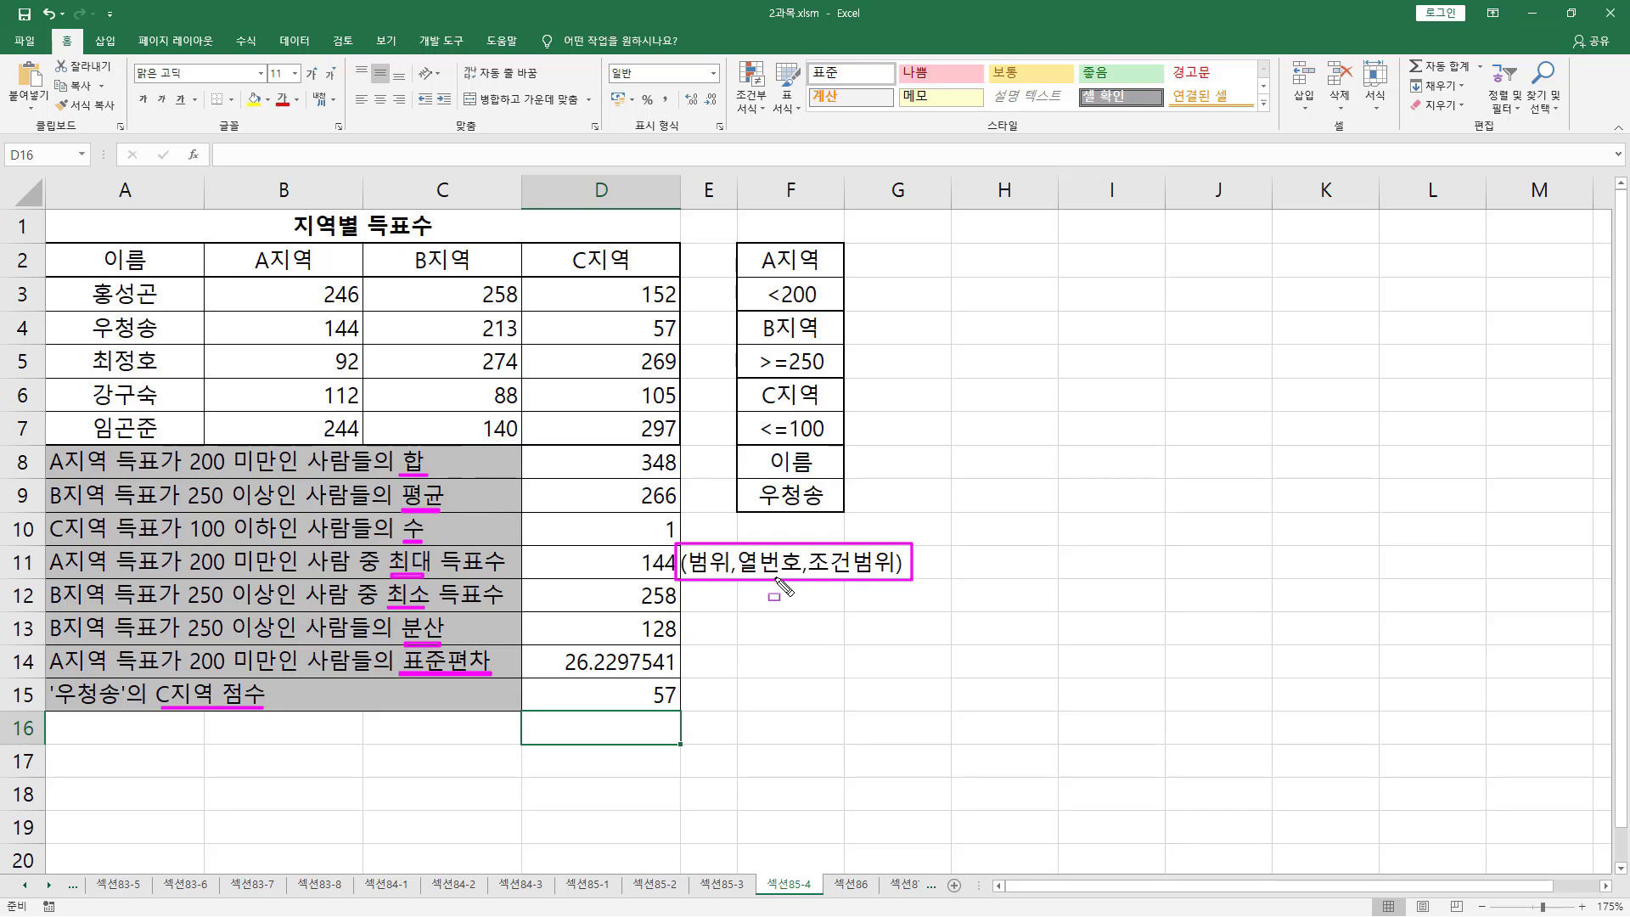
mouse_move(675, 532)
left_mouse_down()
mouse_move(687, 578)
mouse_move(914, 591)
left_mouse_up()
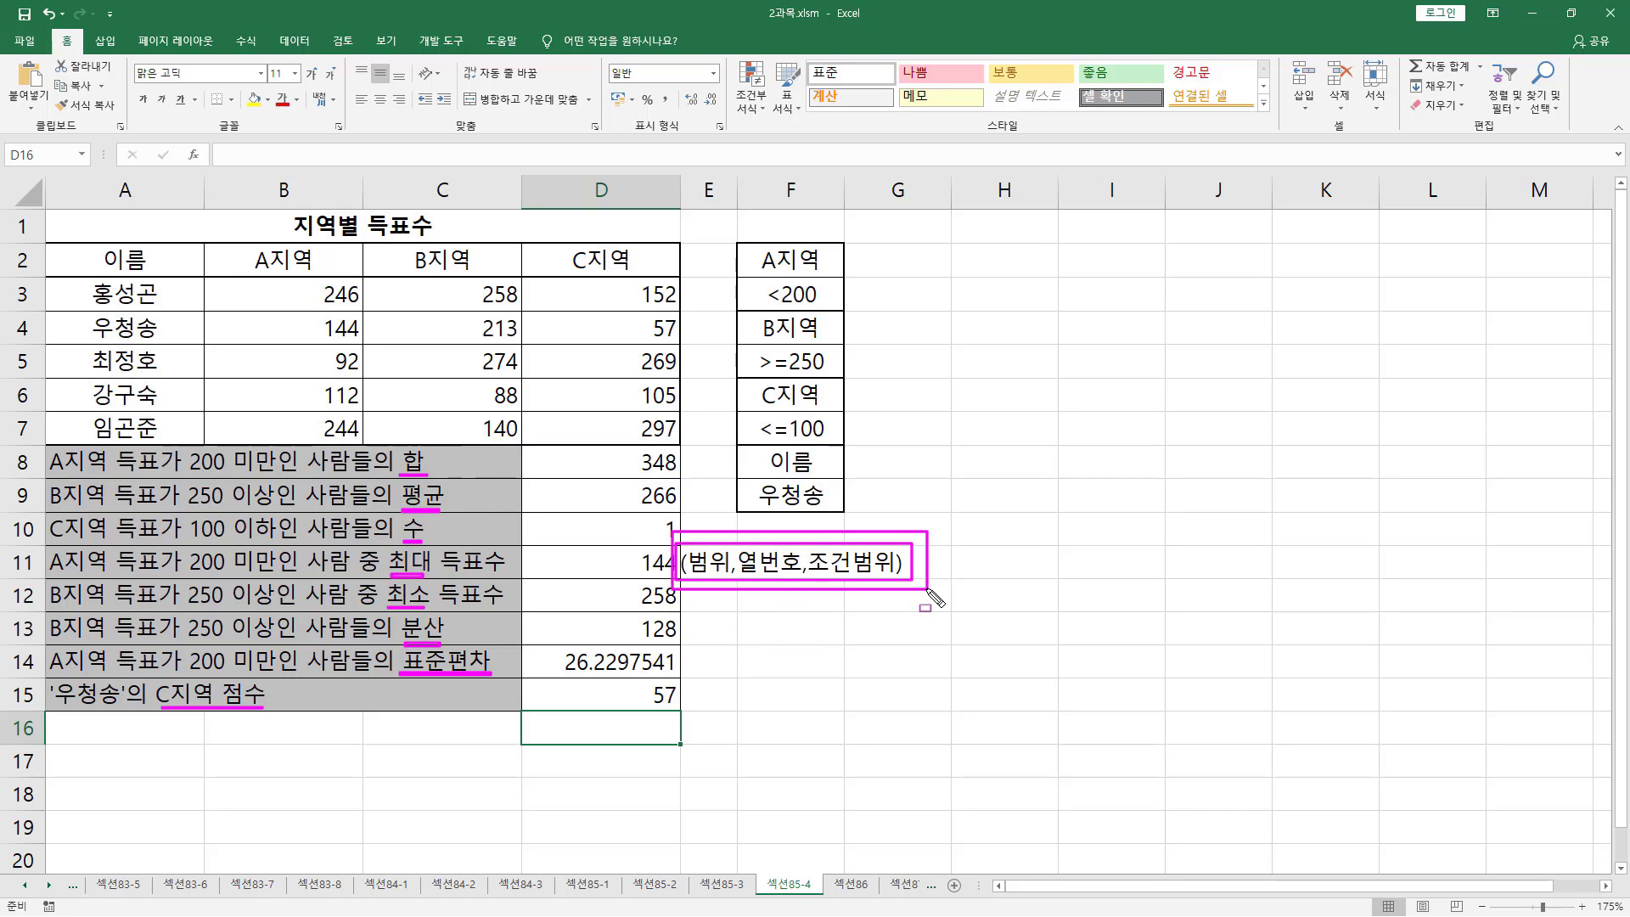